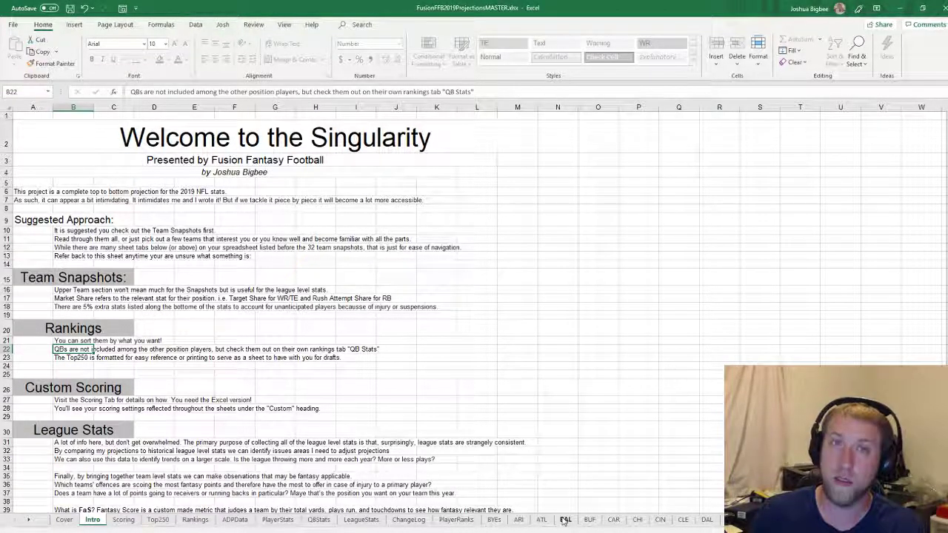
Look over the Arizona Cardinals and Atlanta Falcons team snapshots and the guidance on the Intro sheet.
left_click(518, 521)
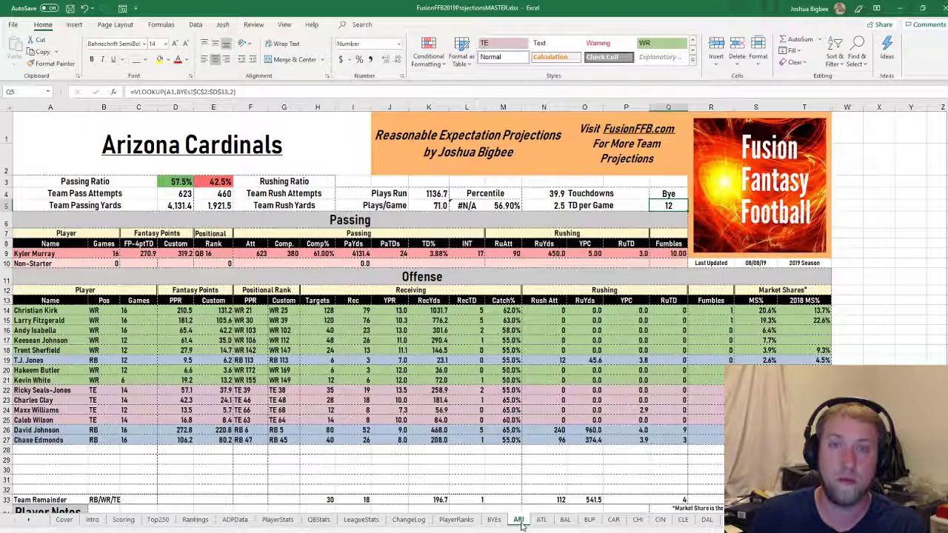
left_click(541, 522)
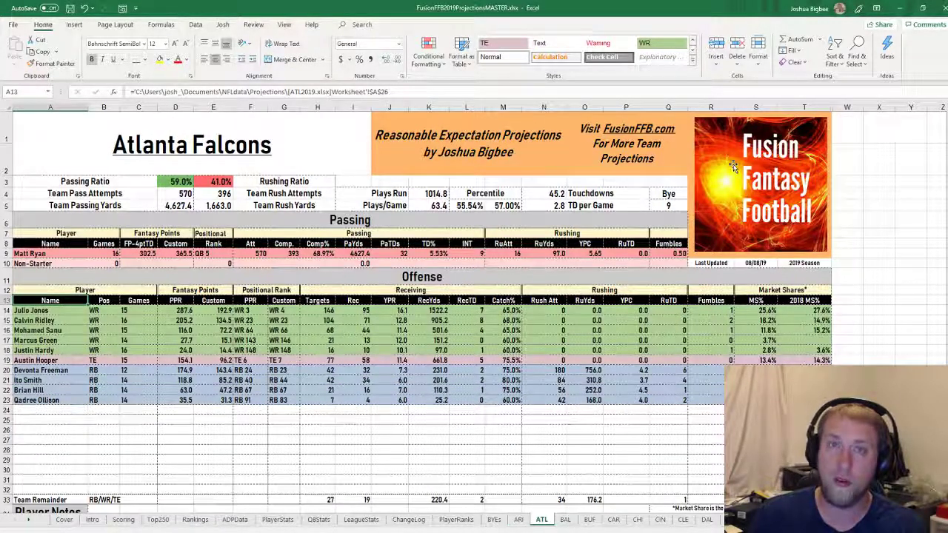
left_click(35, 255)
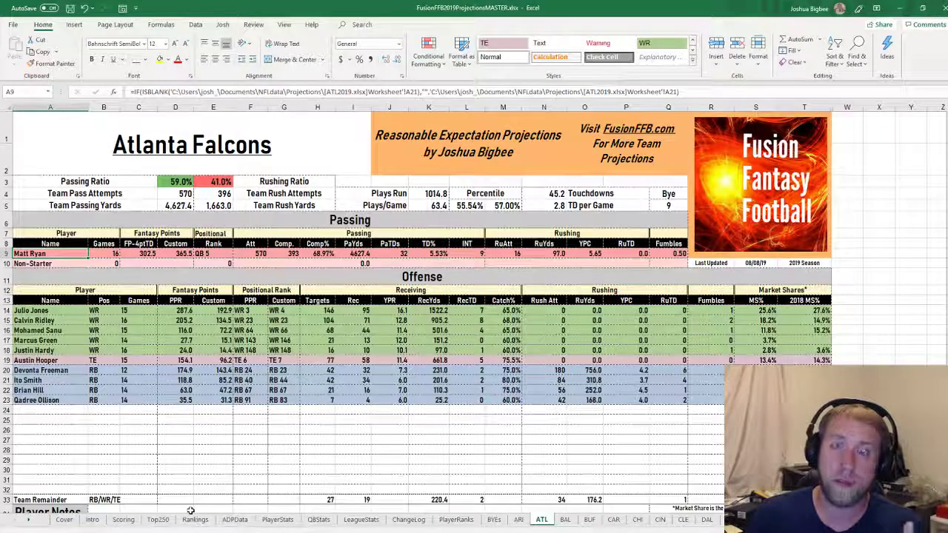
left_click(96, 520)
scroll(170, 348, "down", 1)
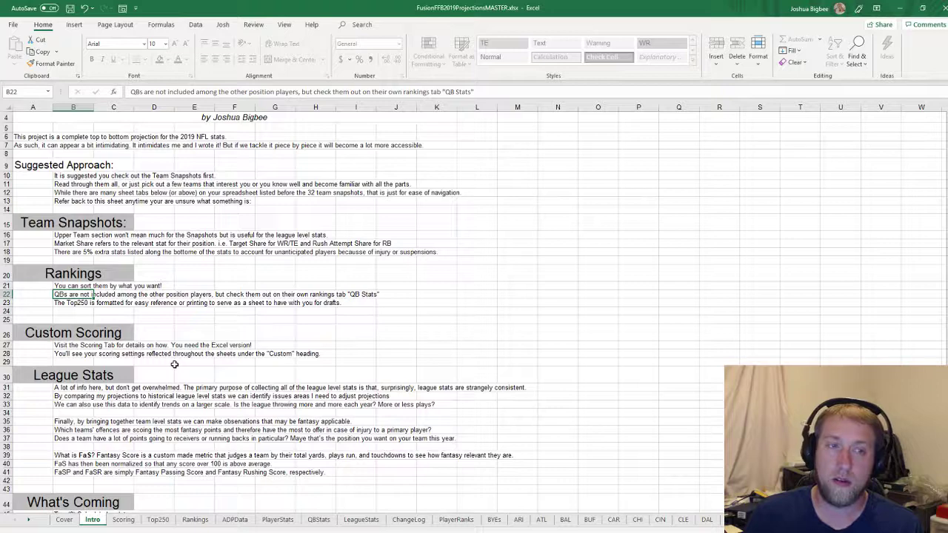
On the Scoring sheet, set the custom Passing Yards value to 0.05.
left_click(122, 520)
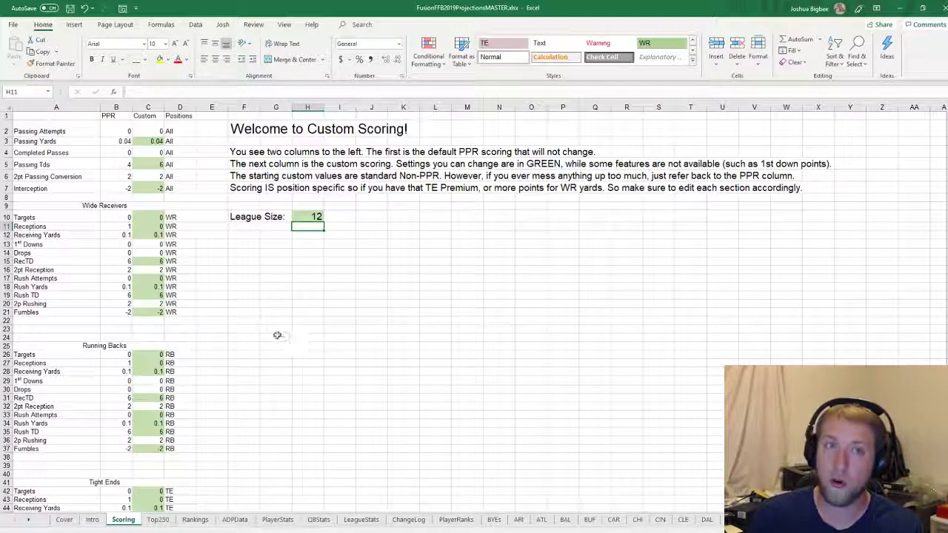
left_click(150, 142)
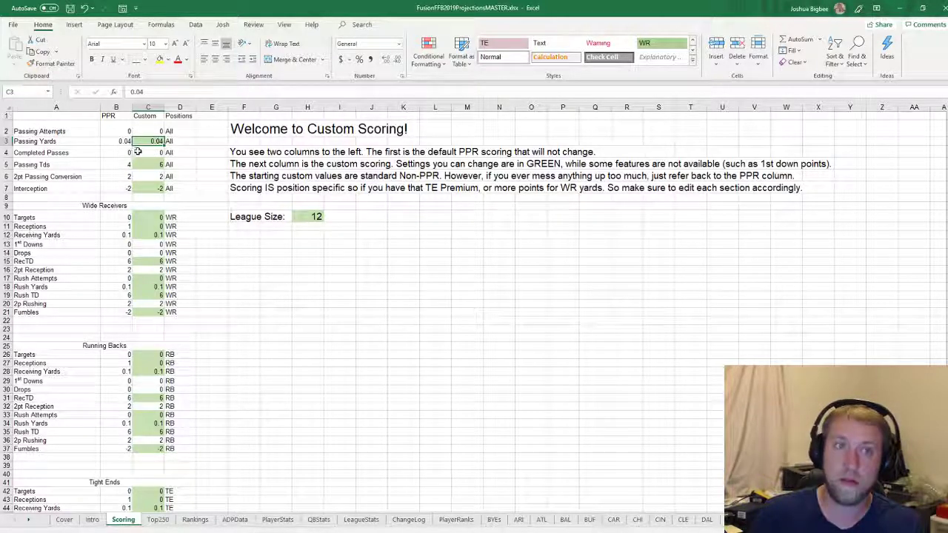
type(".05")
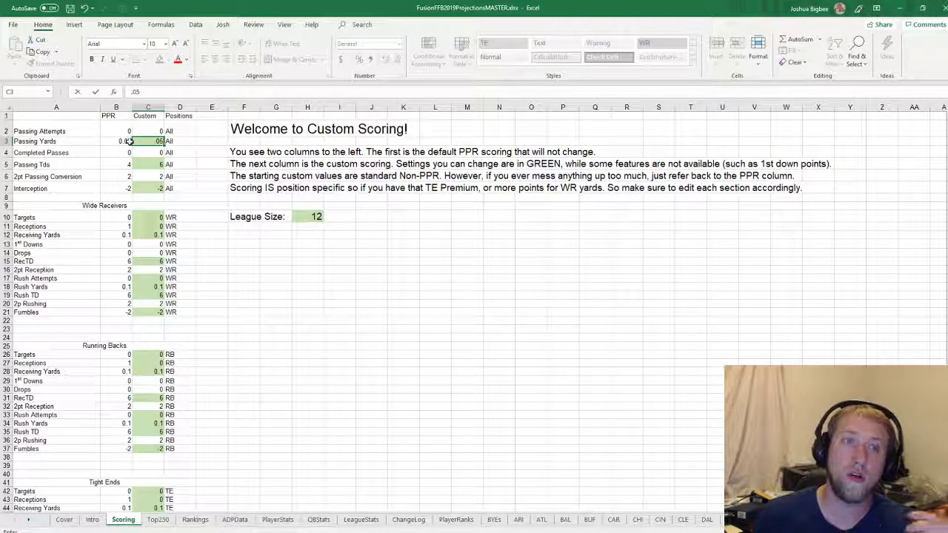
key("Return")
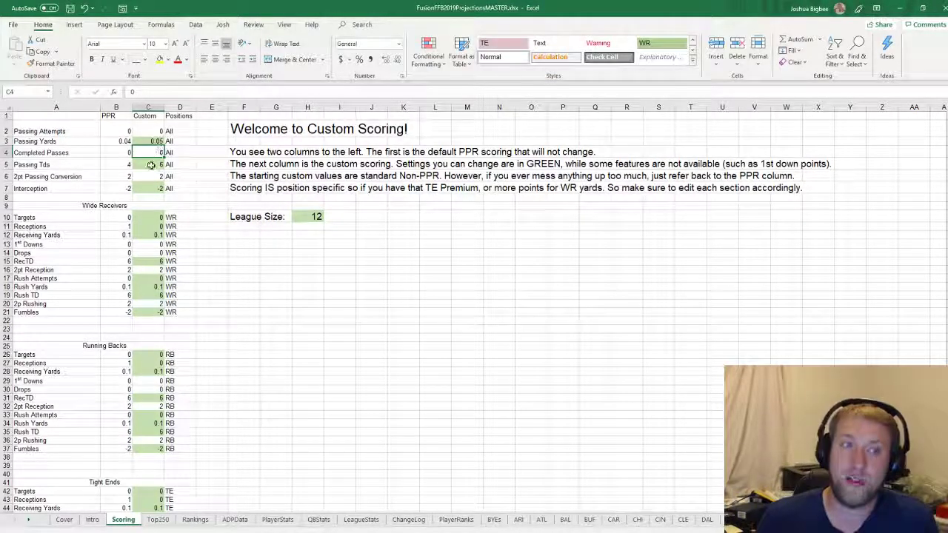
Set the custom Interception value to -4.
left_click(148, 162)
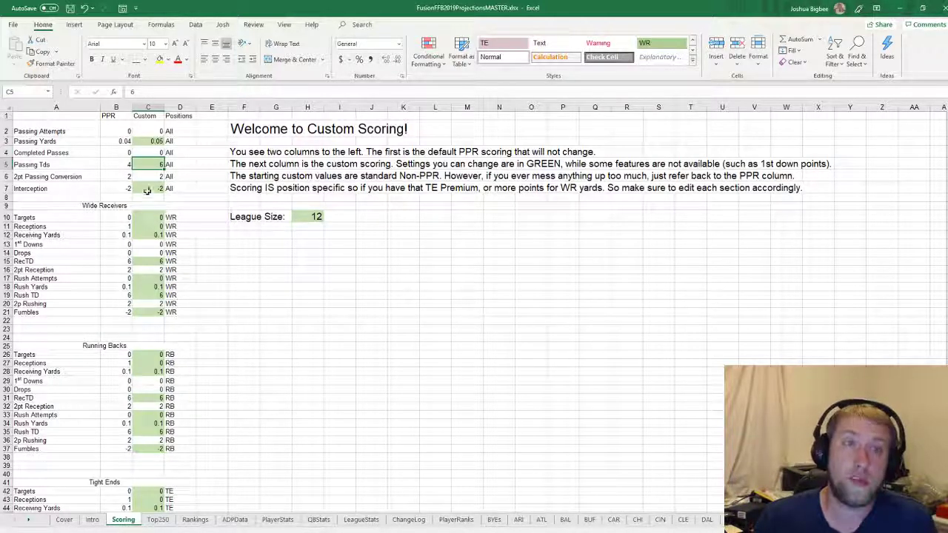
left_click(150, 189)
double_click(149, 189)
type("4")
key("Return")
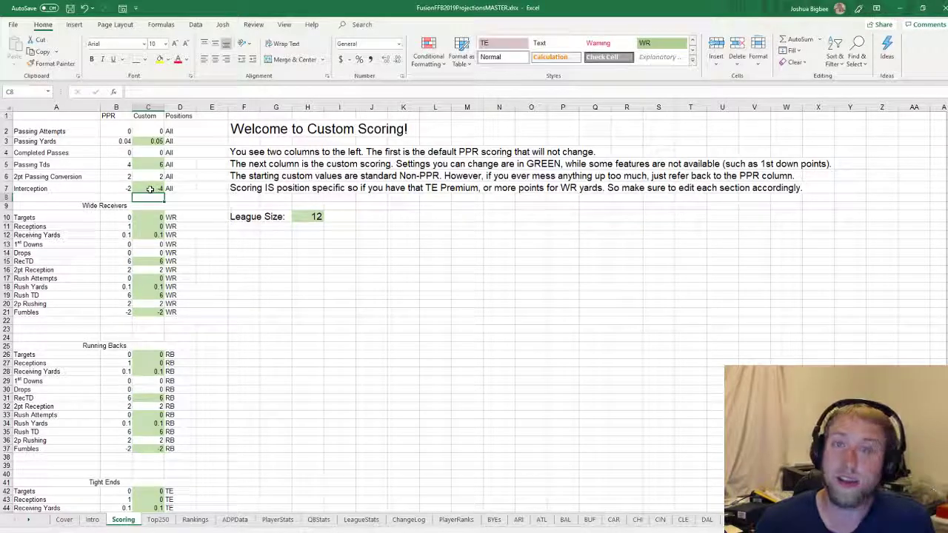
In the Wide Receivers custom scoring, set Receptions to 1 and Rush Attempts to 0.3.
scroll(161, 224, "down", 2)
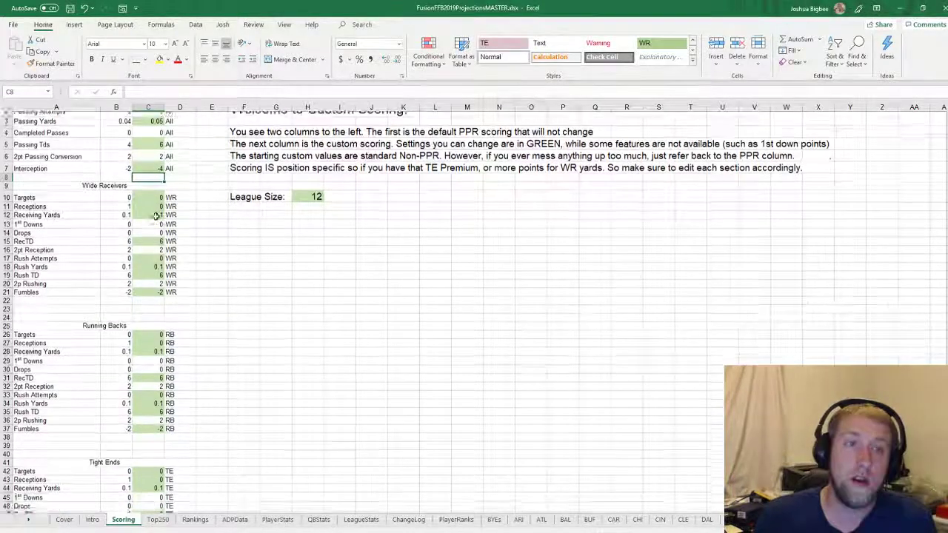
left_click(150, 157)
type("1")
key("Return")
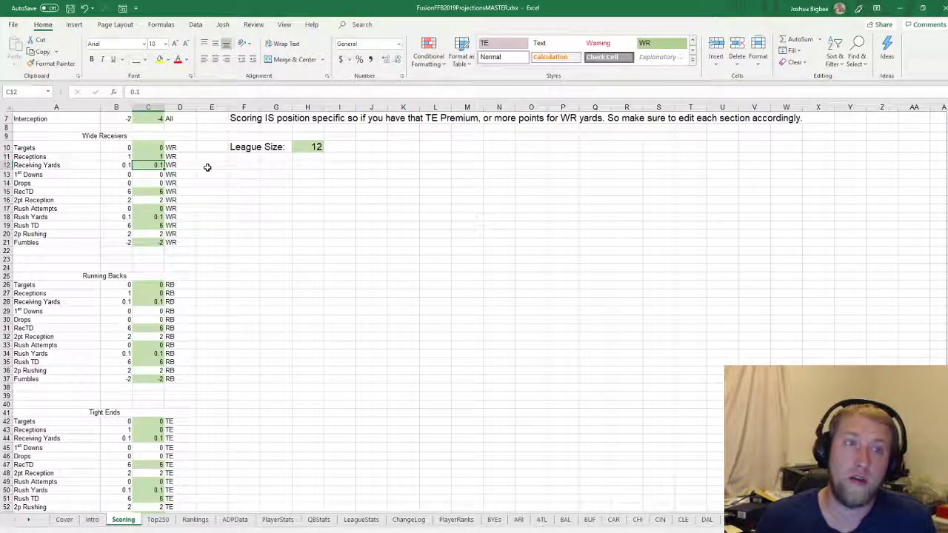
left_click(144, 208)
type(".")
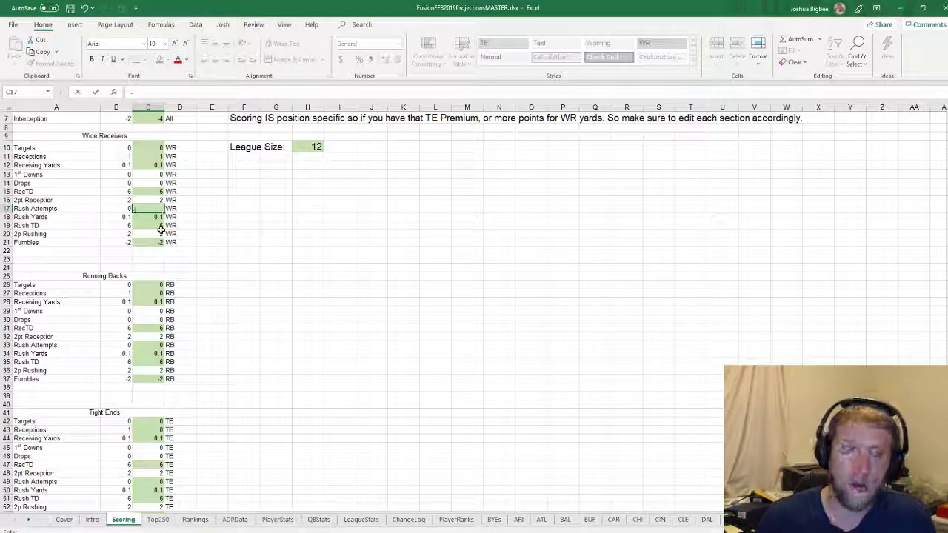
type("3")
key("Return")
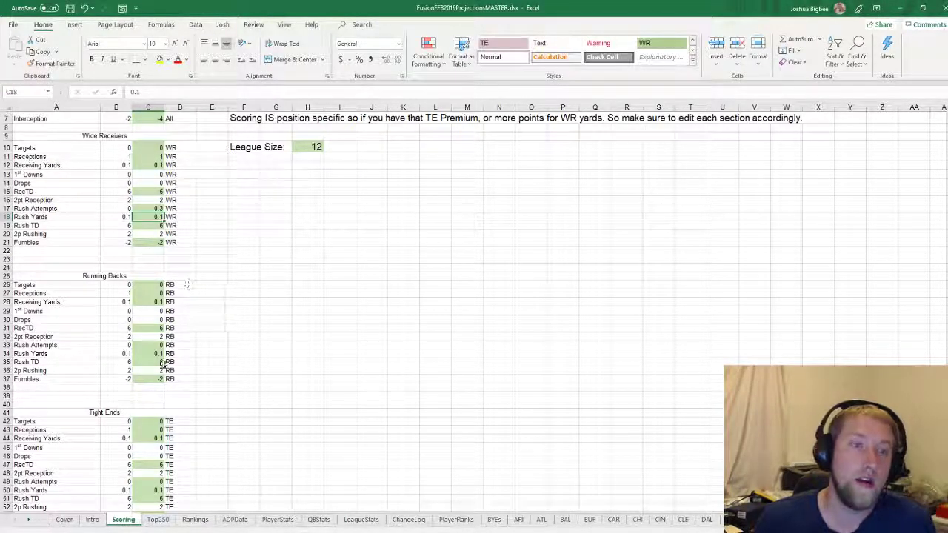
In the Running Backs custom scoring, set Rush Attempts to 0.3 and Receptions to 1.
left_click(155, 353)
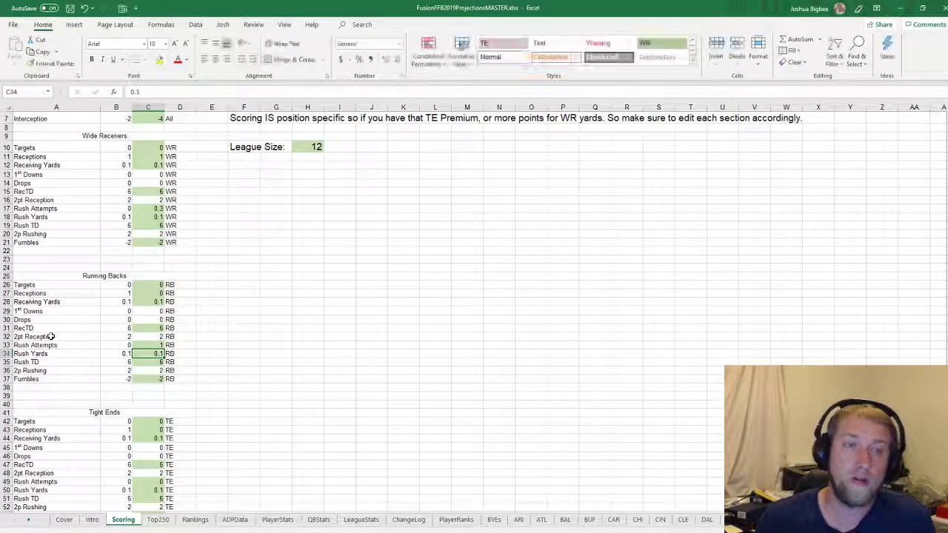
key("Up")
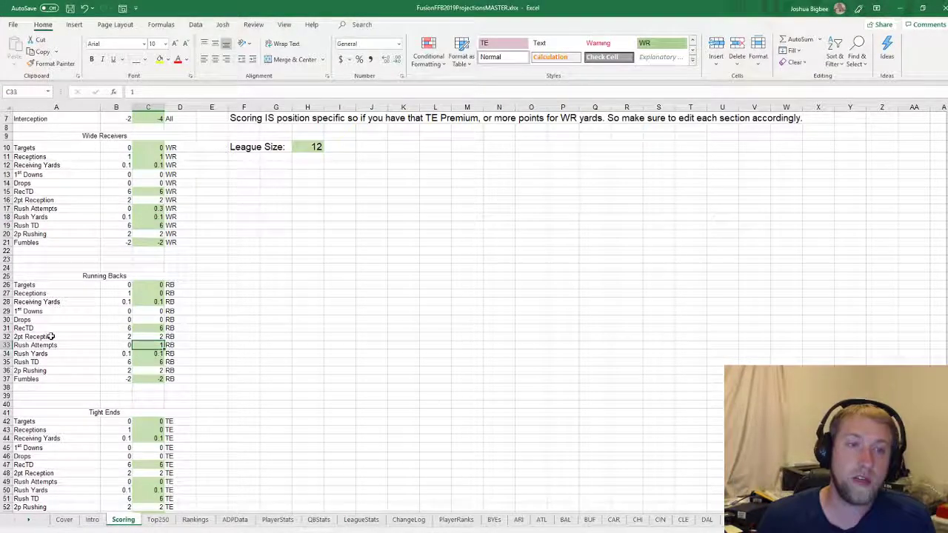
type(".3")
key("Up")
key("Up")
key("Up")
key("Up")
key("Up")
key("Up")
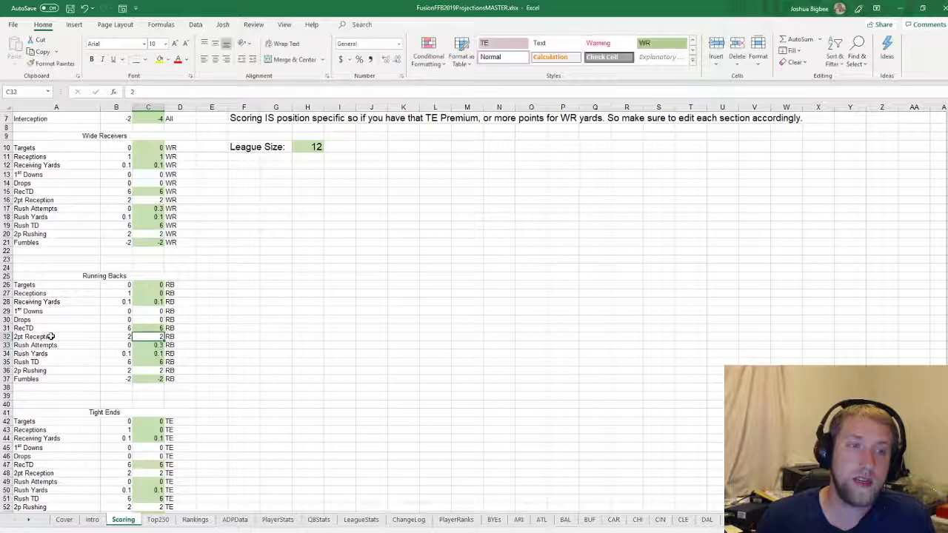
type("1")
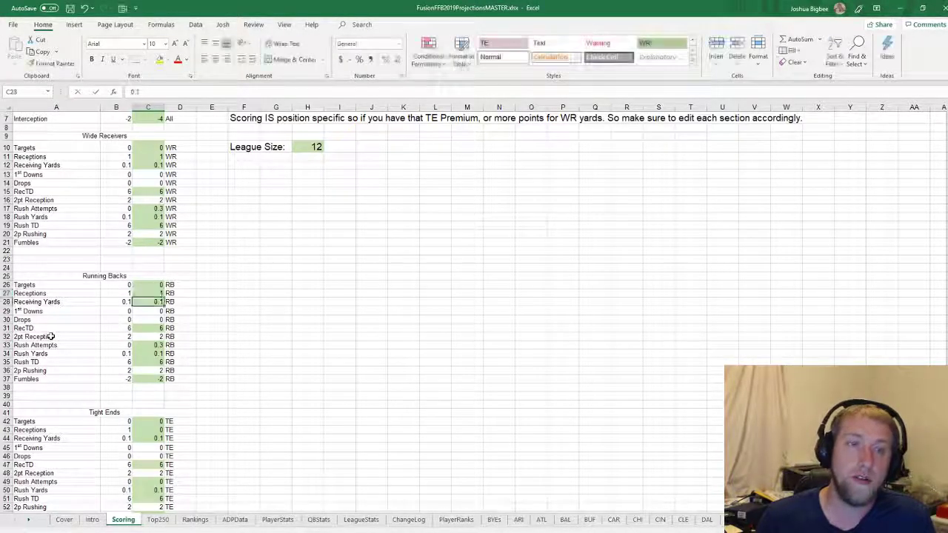
key("Return")
In the Tight Ends custom scoring, set Receptions to 1 and Rush Attempts to 0.3.
scroll(74, 341, "down", 3)
left_click(151, 346)
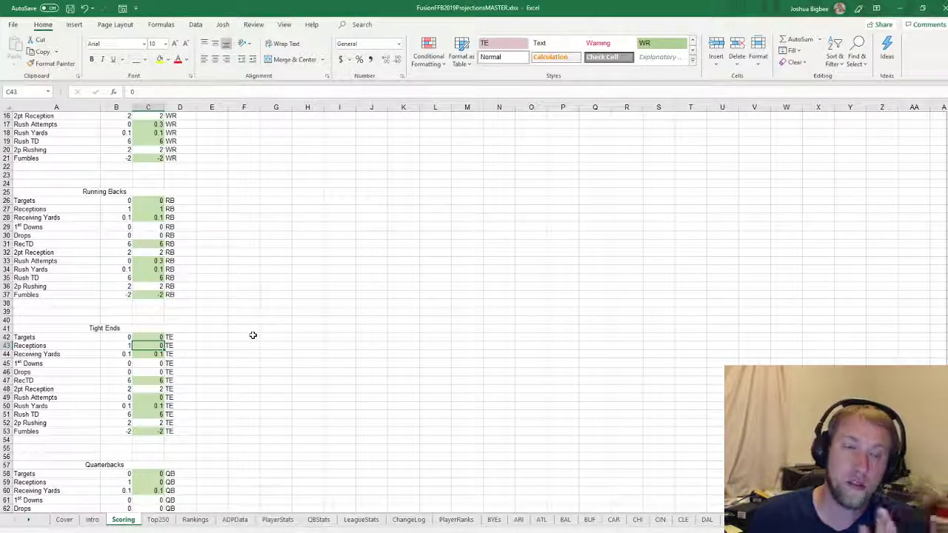
type("1")
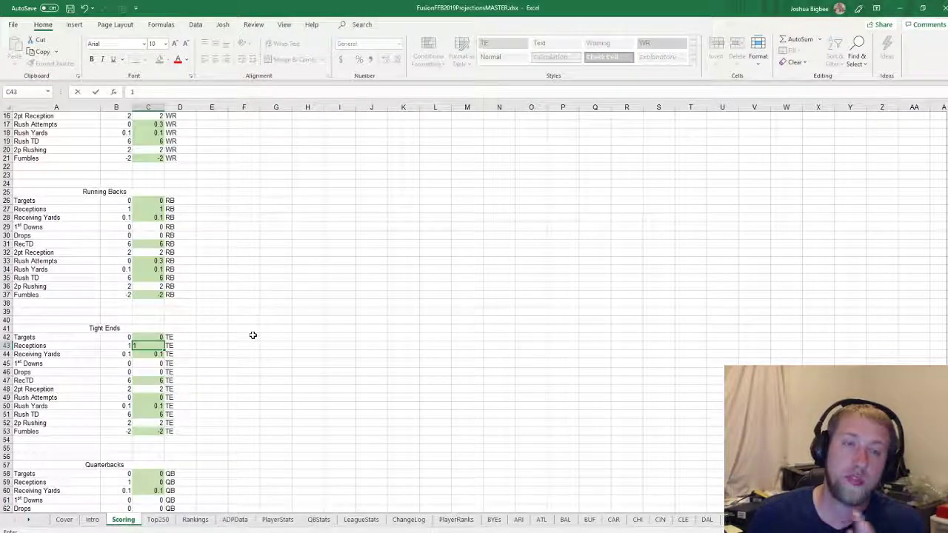
key("Return")
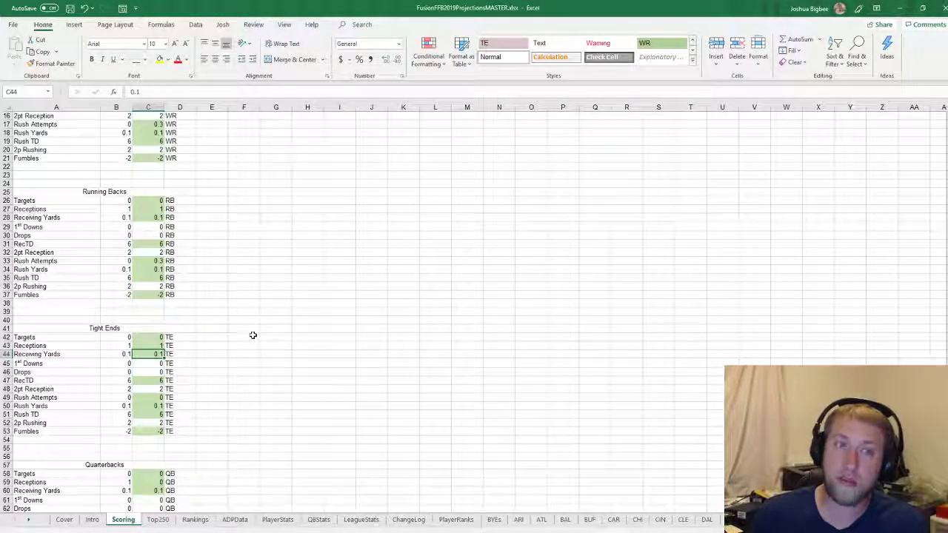
key("Down")
key("Down")
key("Down")
key("Down")
key("Down")
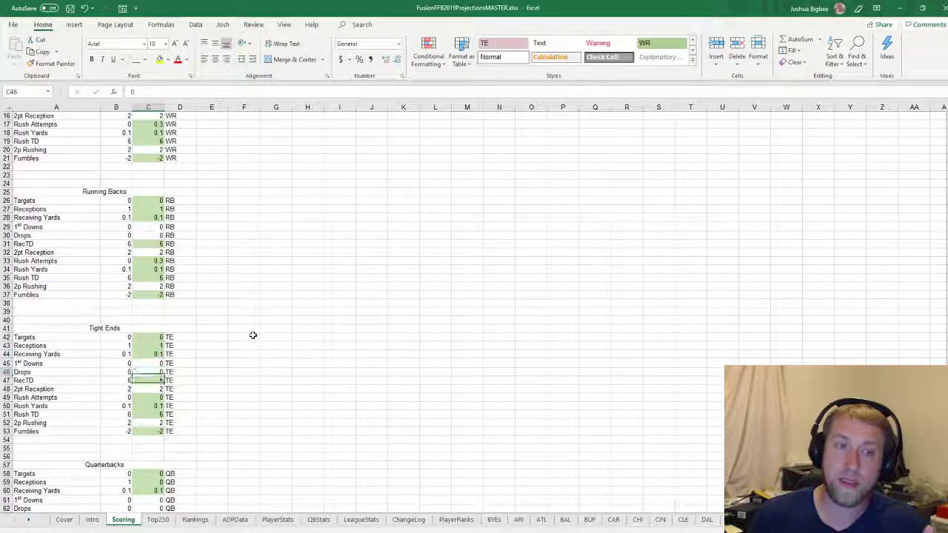
type("0.3")
key("Return")
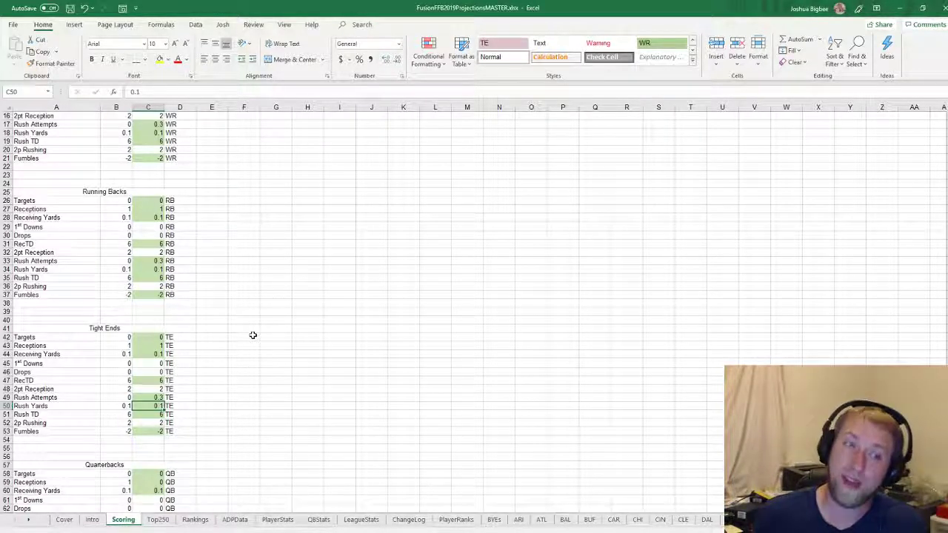
In the Quarterbacks custom scoring, set Rush Attempts to 0.3 and Receptions to 1.
key("Down")
key("Down")
key("Down")
key("Down")
key("Down")
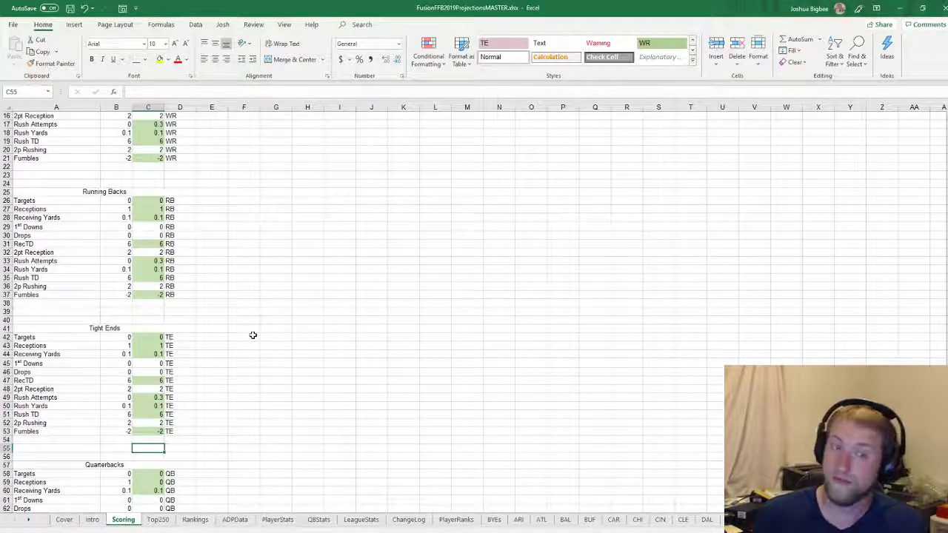
scroll(169, 419, "down", 3)
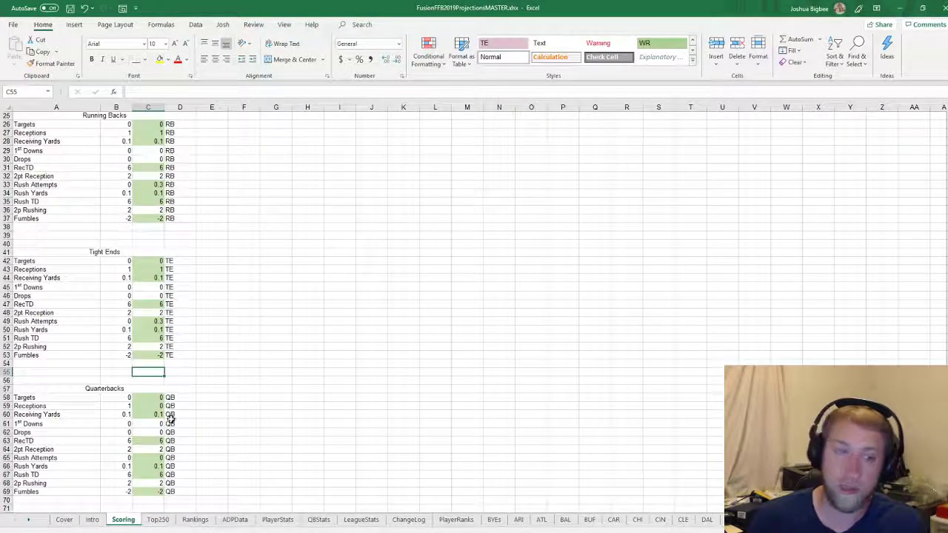
left_click(152, 459)
type("0.3")
key("Return")
key("Up")
key("Up")
key("Up")
key("Up")
key("Up")
key("Up")
key("Up")
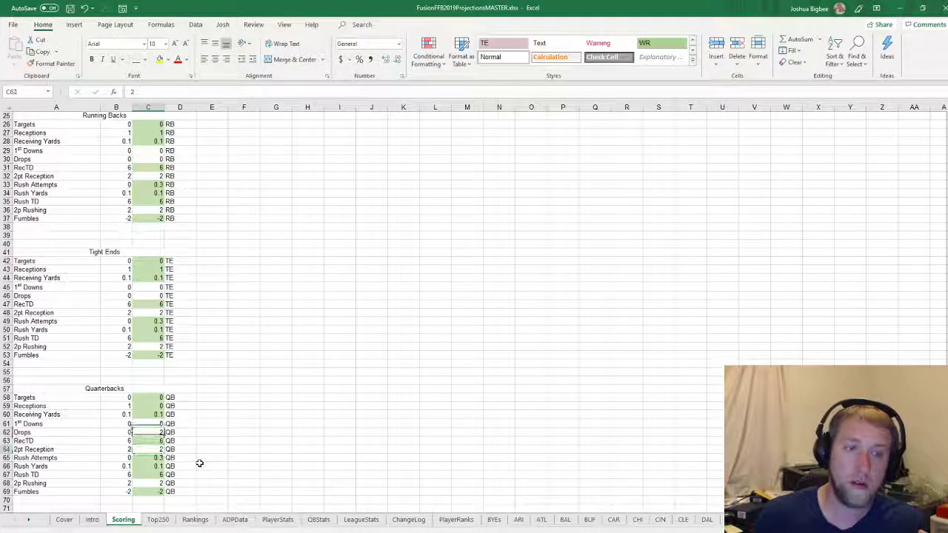
key("Return")
key("Down")
key("Down")
key("Down")
key("Down")
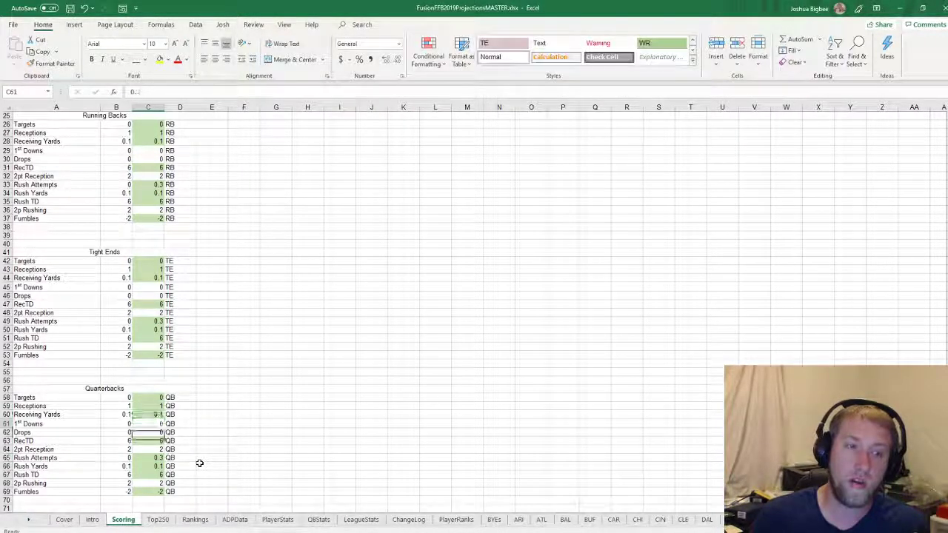
Set the League Size on the Scoring sheet to 10.
scroll(237, 437, "up", 8)
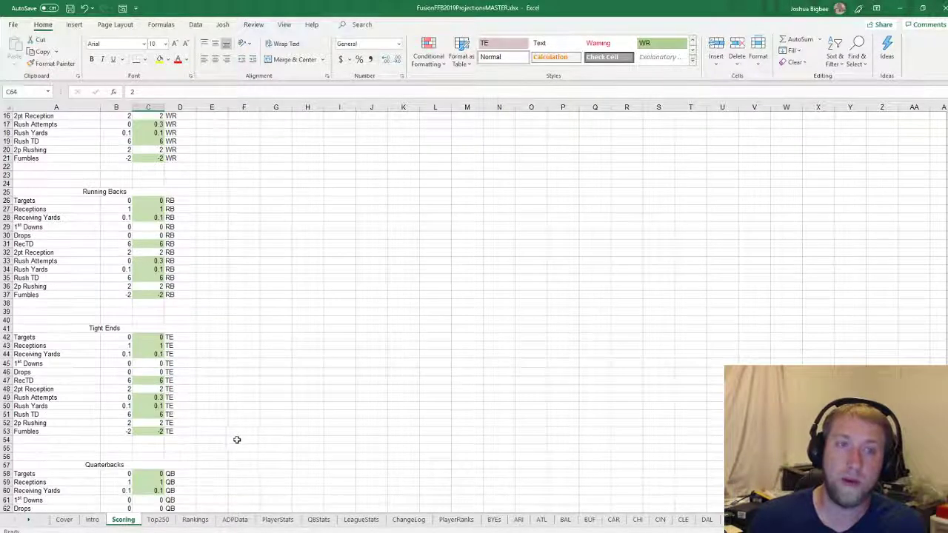
left_click(307, 222)
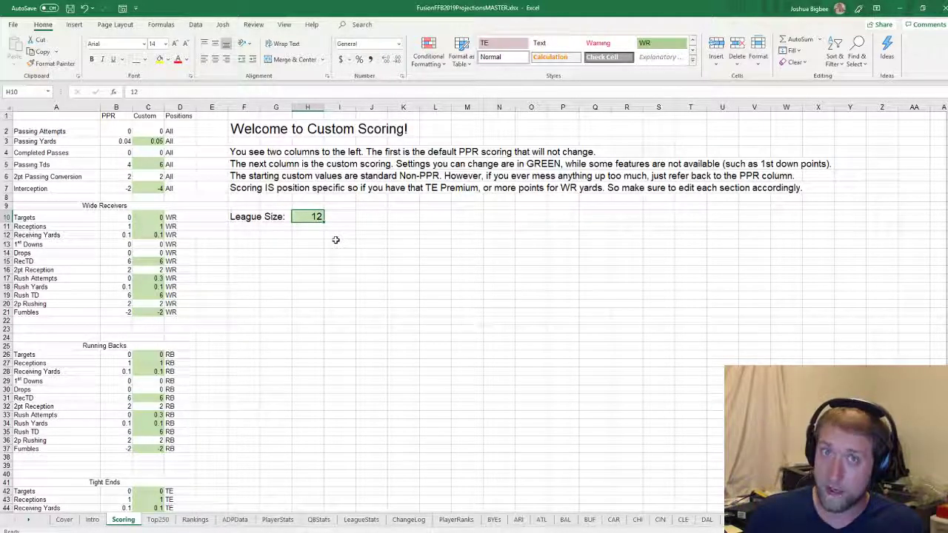
type("10")
key("Return")
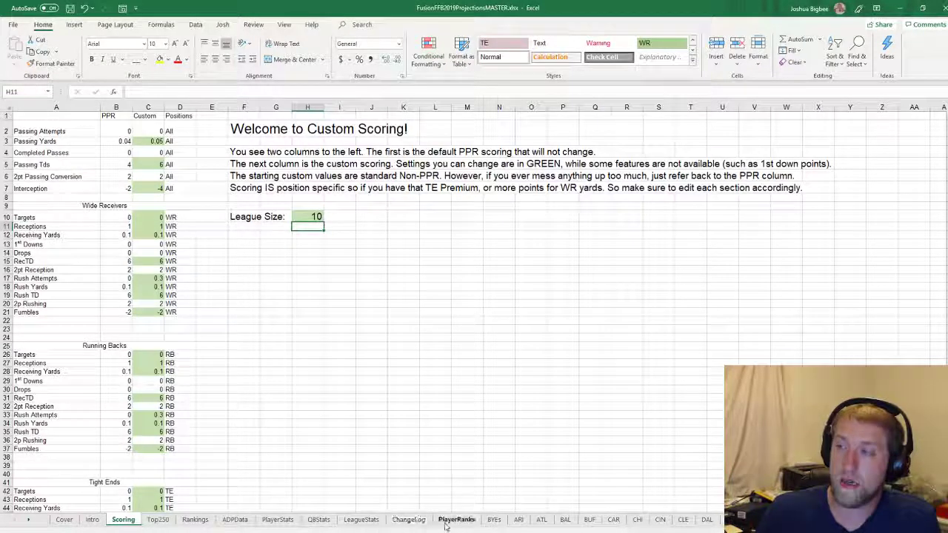
scroll(177, 476, "up", 1)
scroll(249, 511, "down", 2)
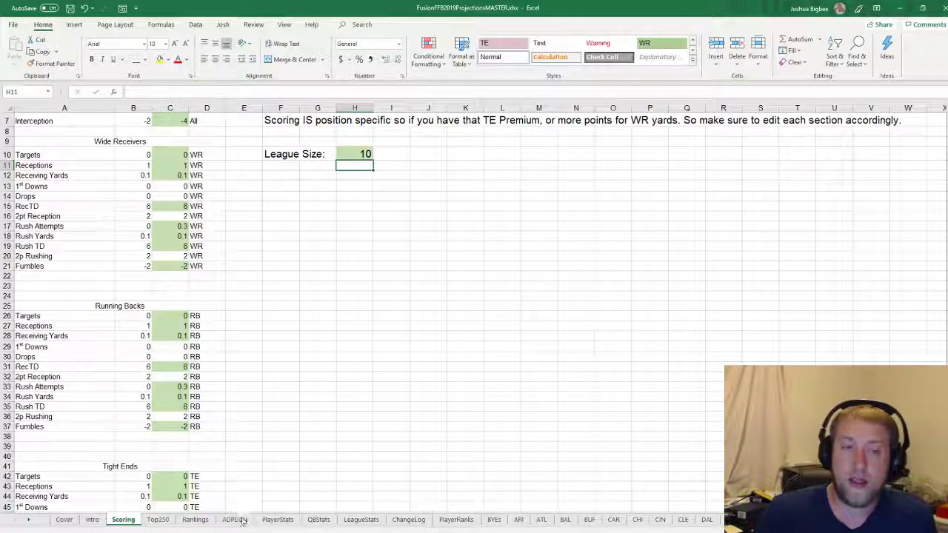
scroll(274, 459, "down", 1)
scroll(279, 442, "down", 1)
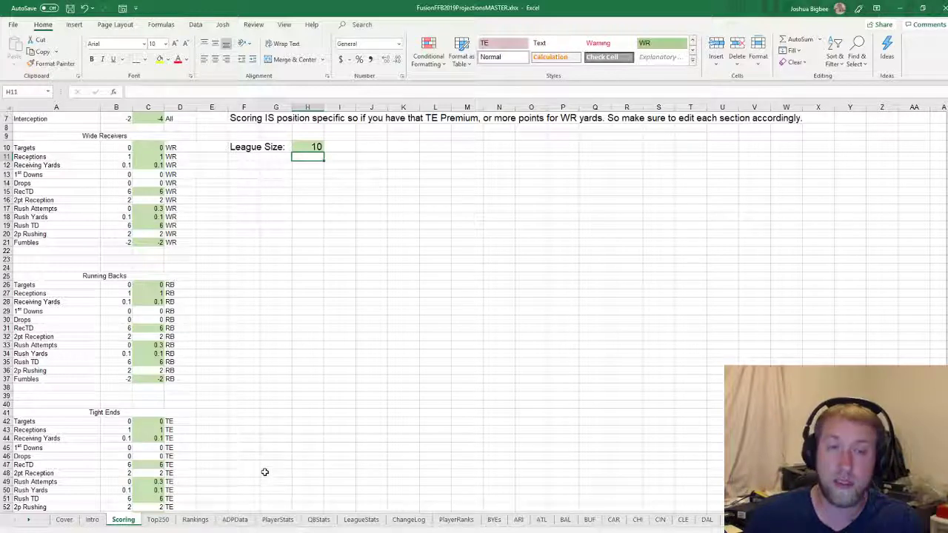
Hide the ADPData sheet from the workbook.
left_click(236, 520)
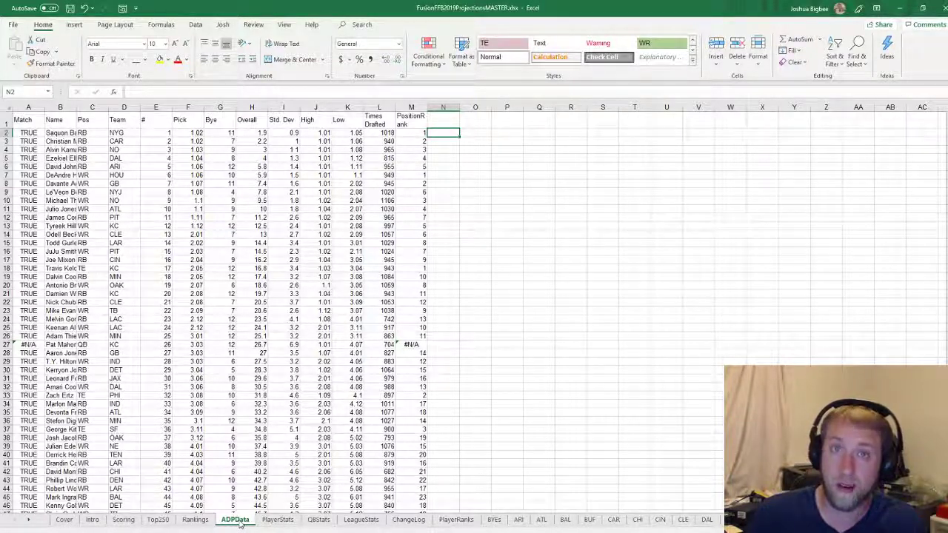
right_click(238, 522)
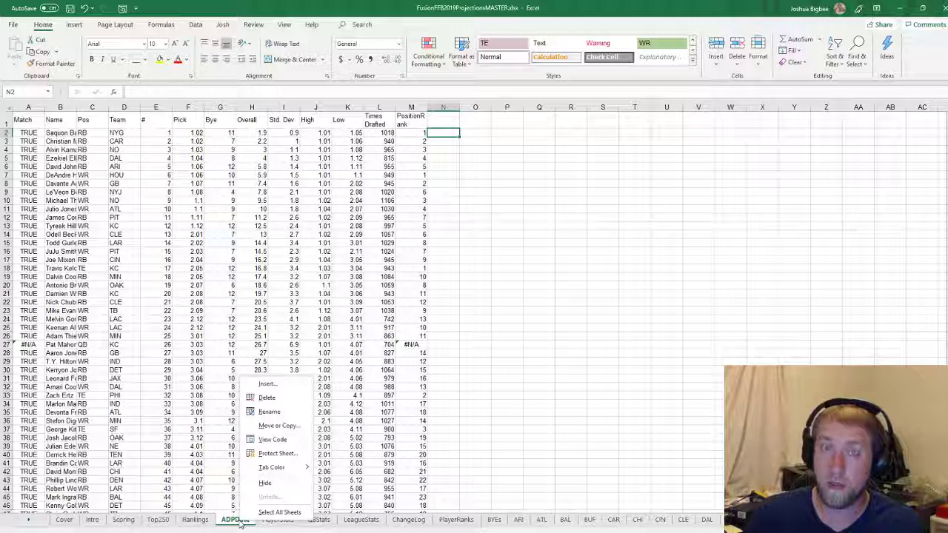
left_click(272, 481)
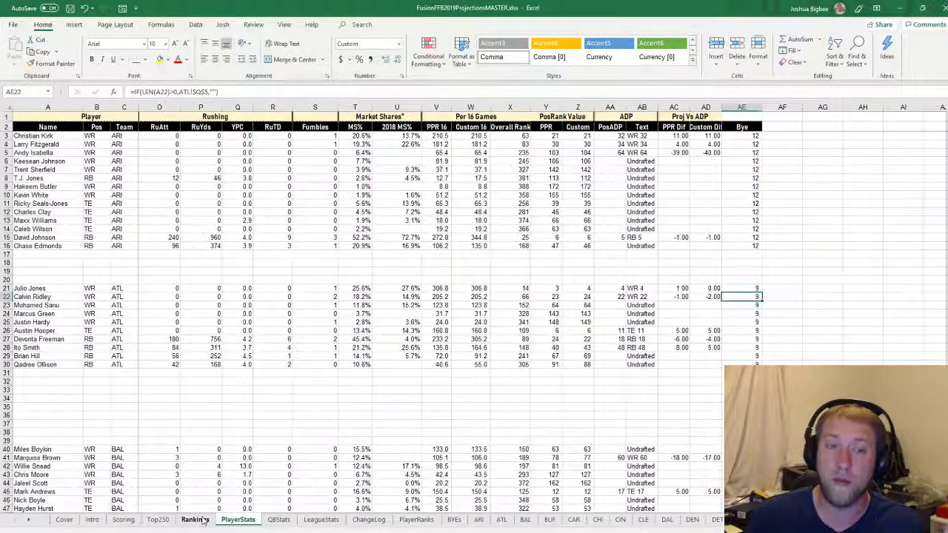
Check which sheets are hidden in the workbook and close the list without unhiding any.
key("ctrl+Page_Up")
right_click(244, 524)
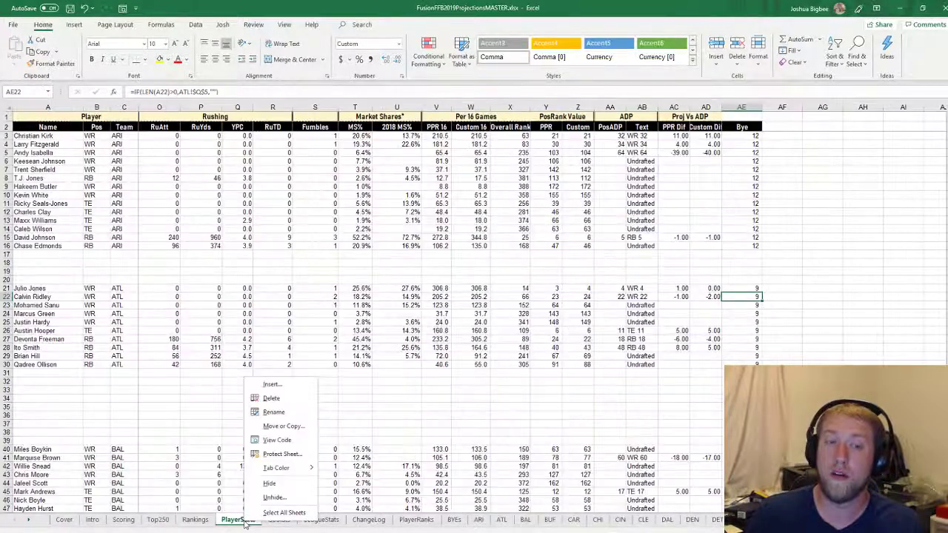
left_click(274, 496)
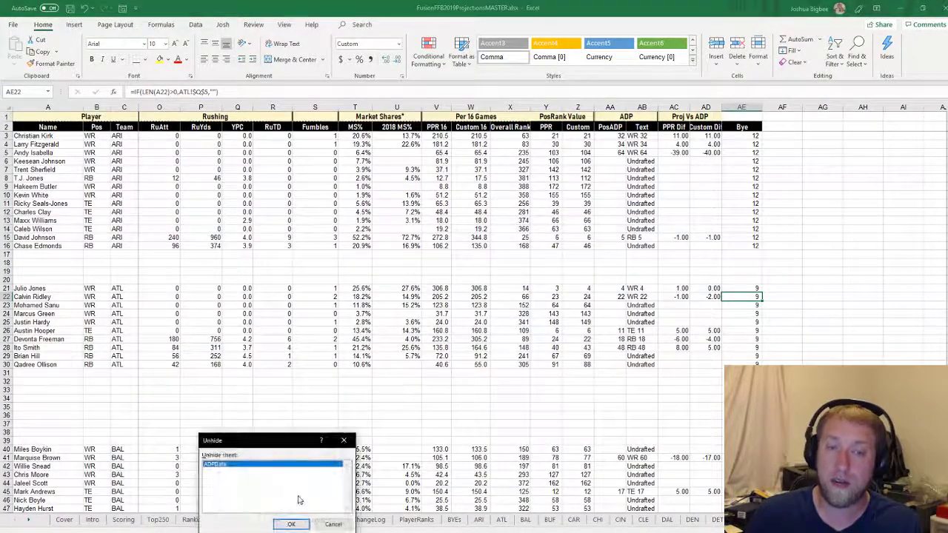
left_click(334, 525)
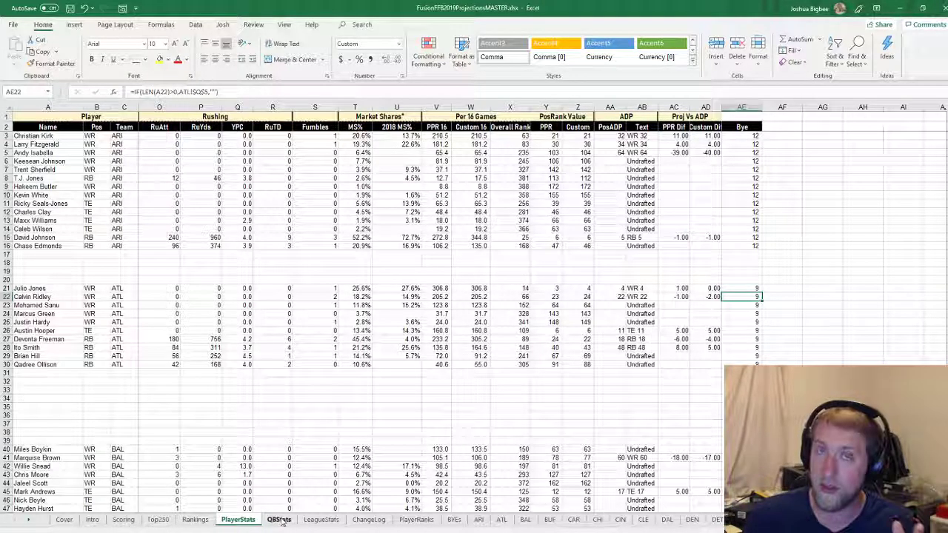
Look through the LeagueStats, PlayerRanks, ChangeLog and PlayerStats sheets to see what data each one holds.
left_click(309, 520)
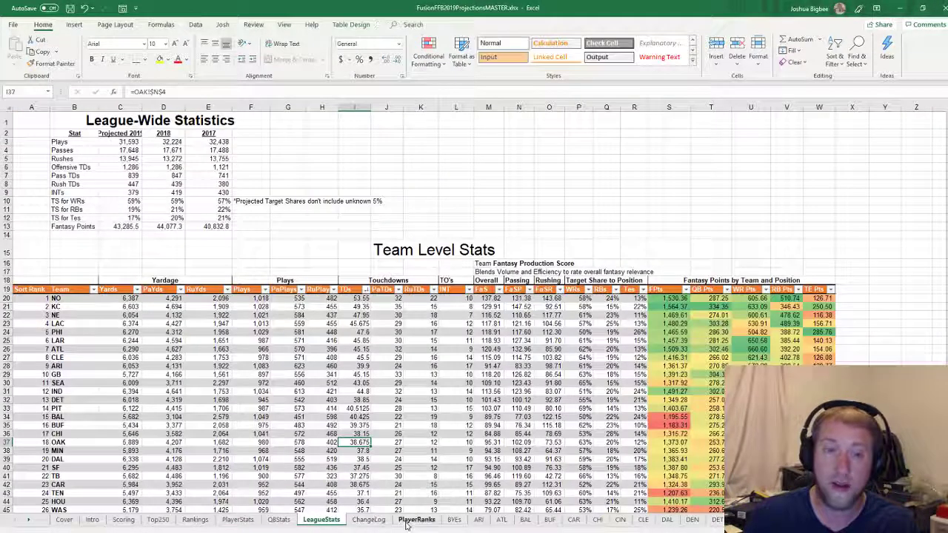
left_click(238, 520)
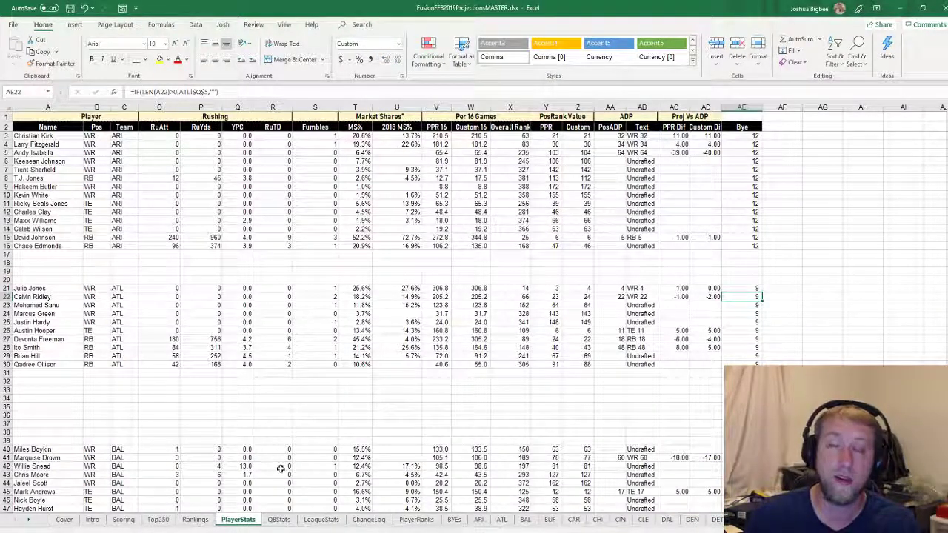
left_click(404, 522)
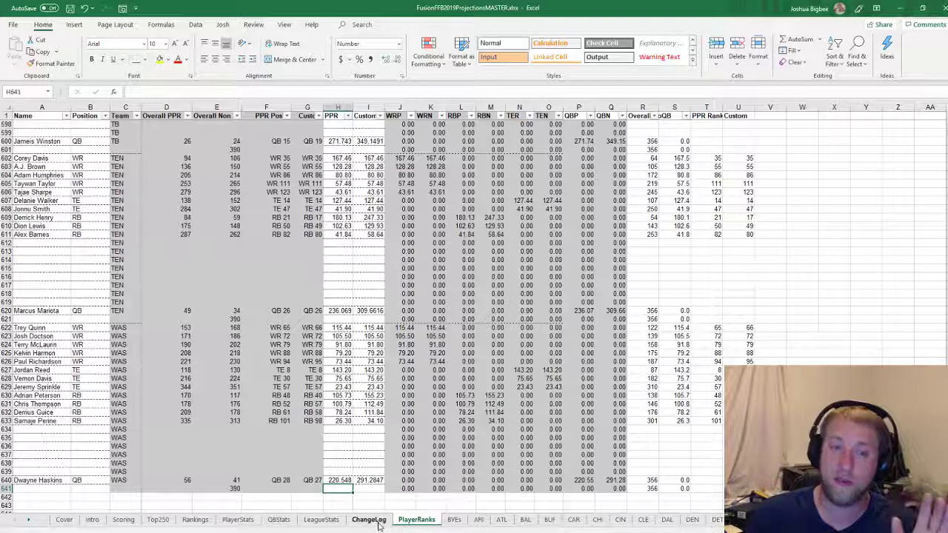
left_click(373, 522)
left_click(319, 521)
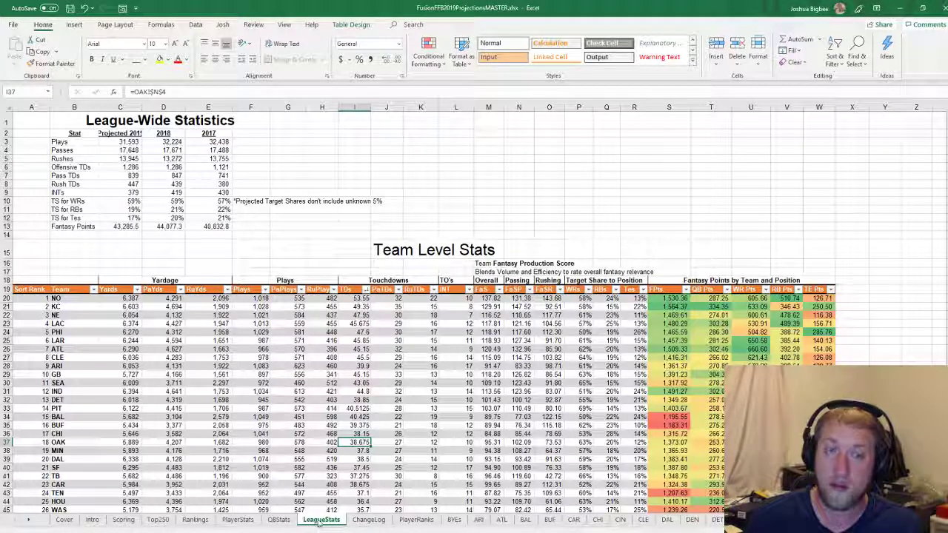
left_click(245, 522)
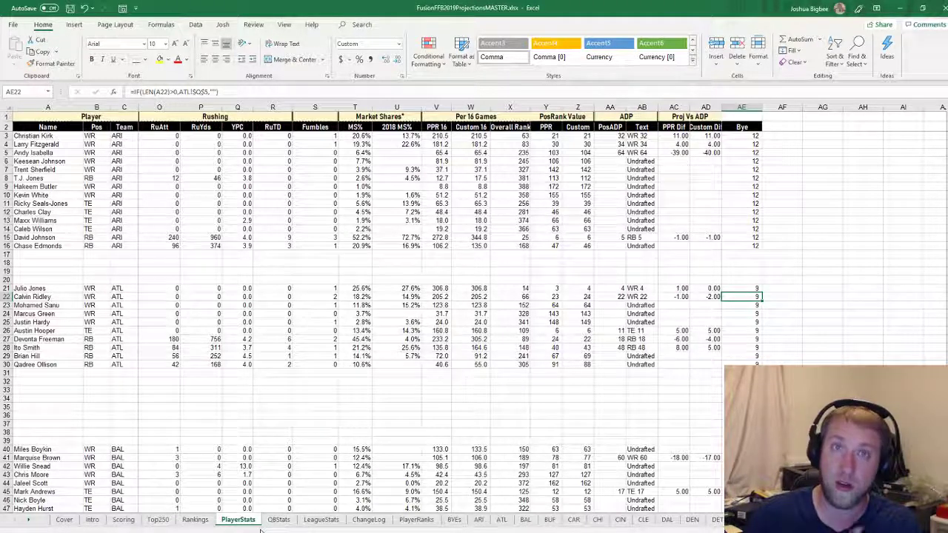
Examine the Rankings sheet's column groups across the header rows, from Player through Full 16 Games.
left_click(197, 521)
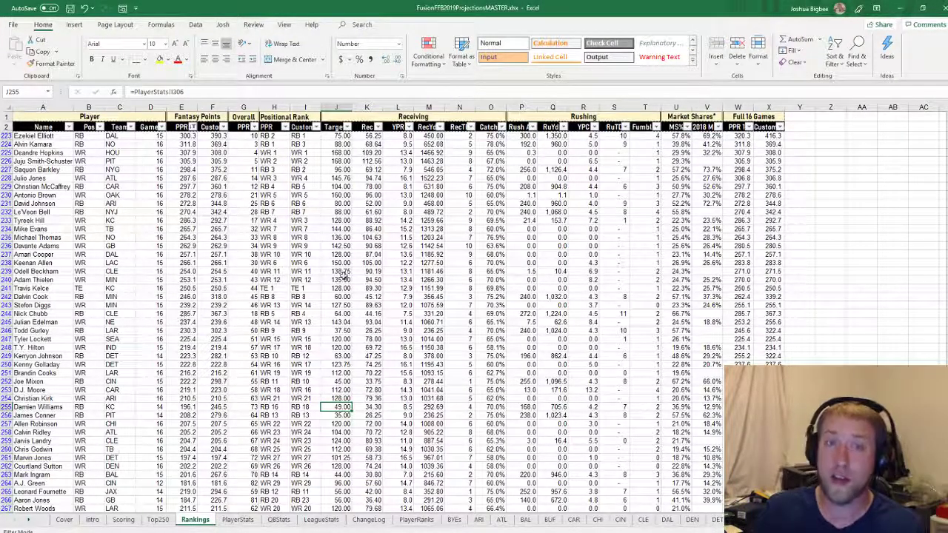
scroll(296, 314, "up", 2, "ctrl")
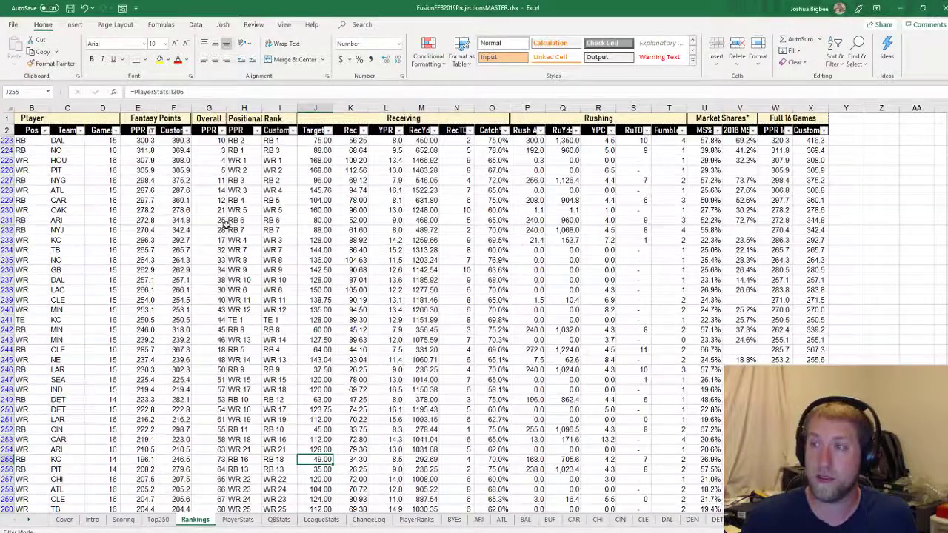
scroll(170, 208, "left", 2)
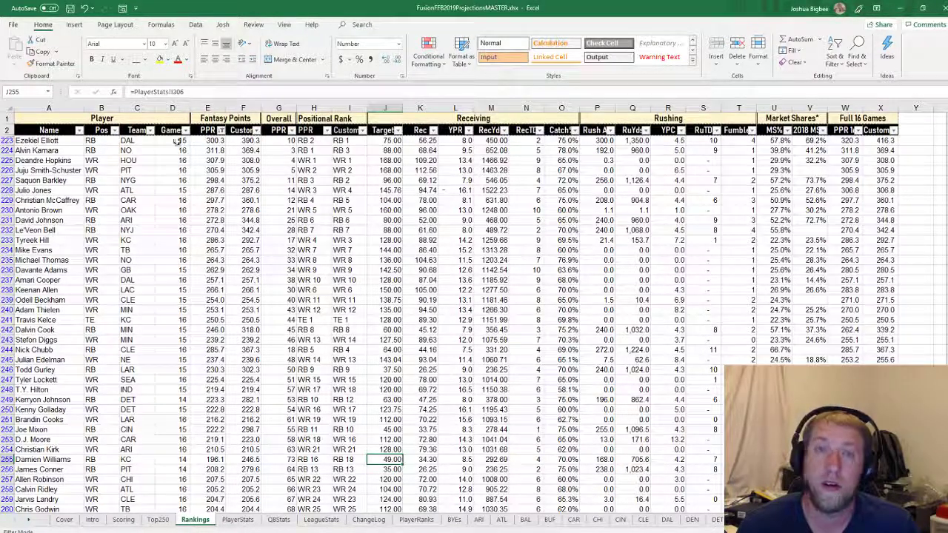
left_click_drag(111, 118, 859, 122)
left_click(859, 122)
left_click(16, 114)
left_click_drag(16, 115, 874, 130)
left_click(915, 130)
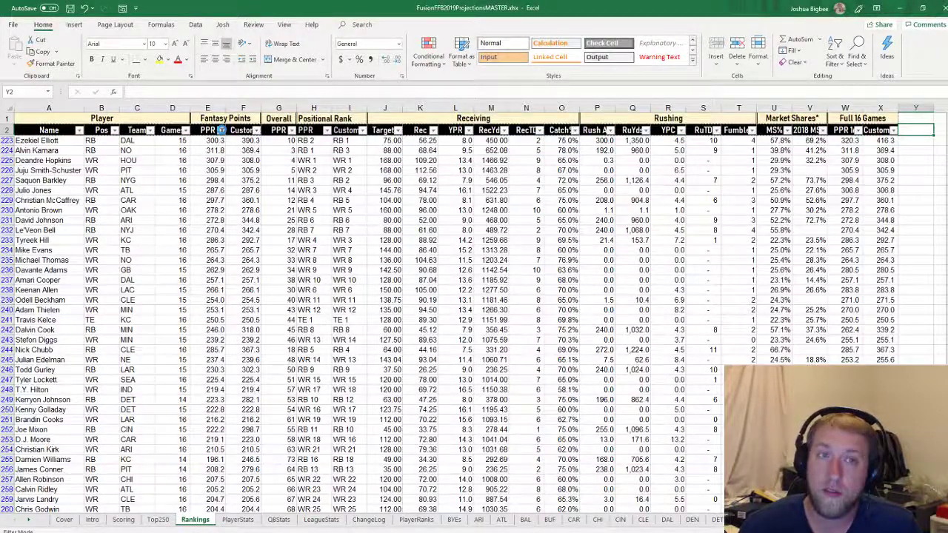
Inspect the Fantasy Points PPR filter's value list through to the Blanks entry and leave the filter unchanged.
left_click(221, 131)
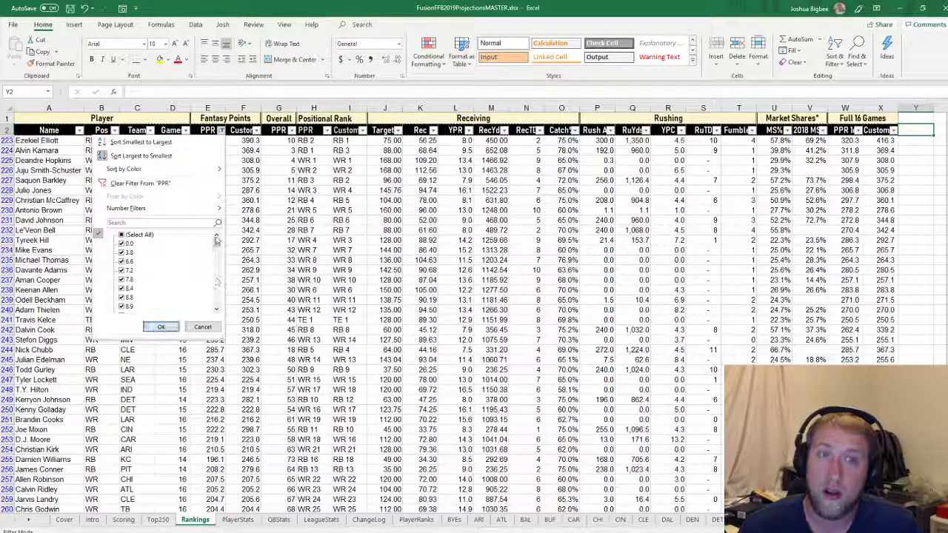
left_click_drag(217, 241, 217, 310)
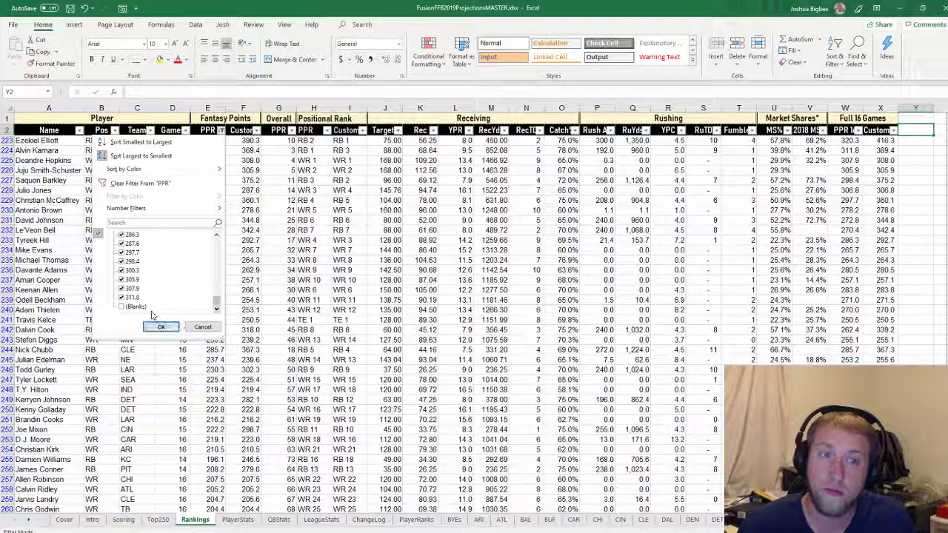
left_click(198, 327)
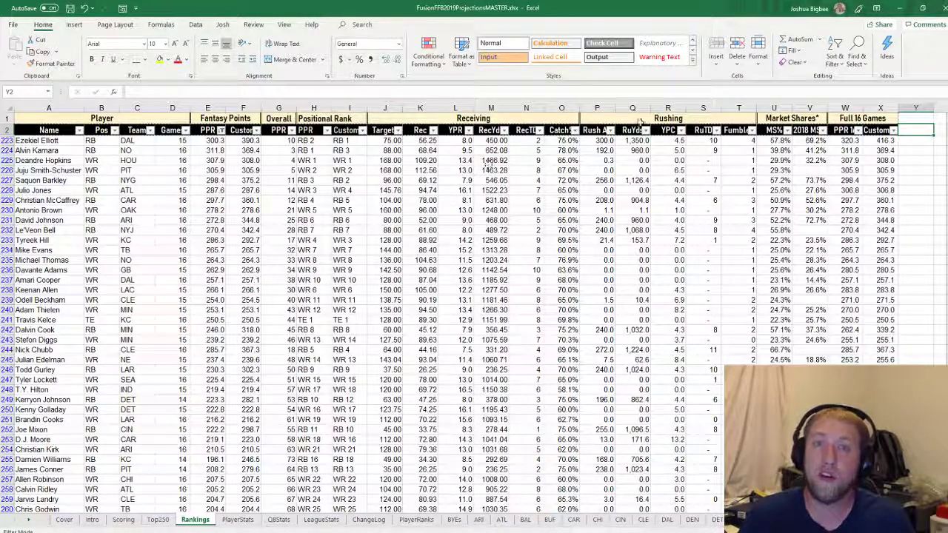
Sort the Rankings sheet by receiving Targets from largest to smallest.
left_click(397, 130)
left_click(374, 141)
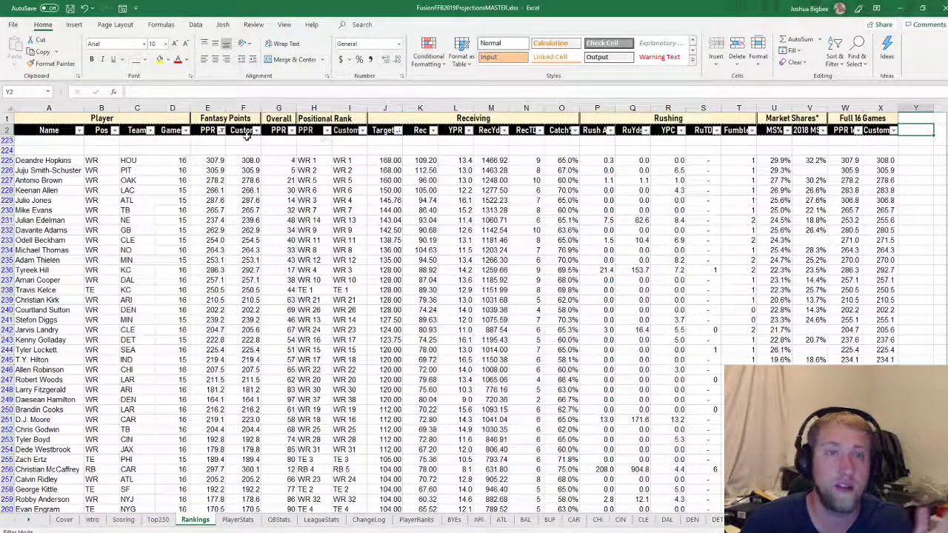
left_click(48, 140)
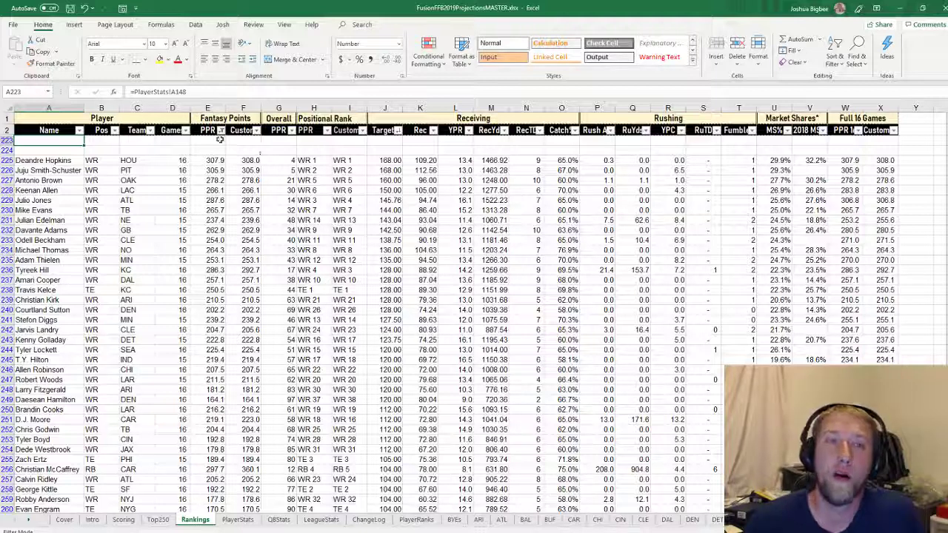
Examine the PPR and Custom Positional Rank columns on the Rankings sheet, including their sort and filter options.
left_click(292, 131)
left_click(327, 130)
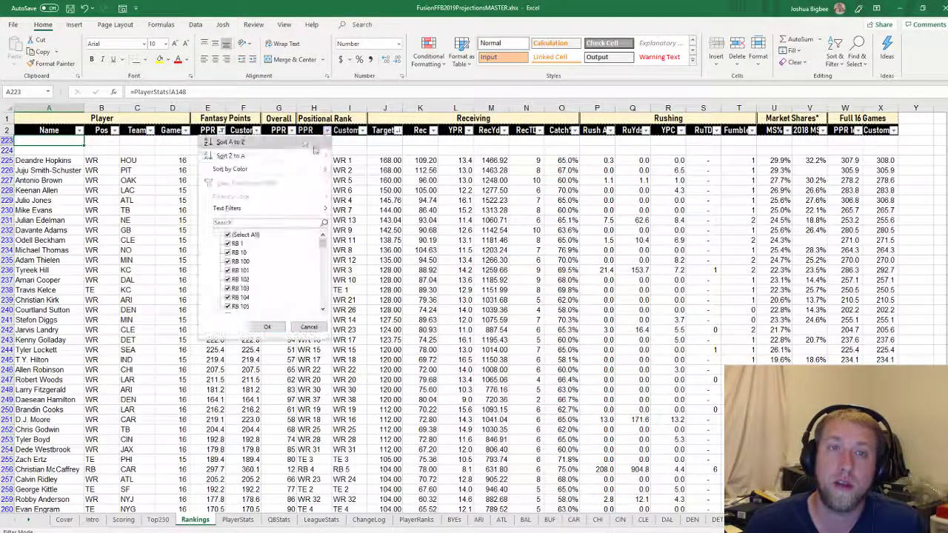
left_click(362, 130)
left_click(362, 131)
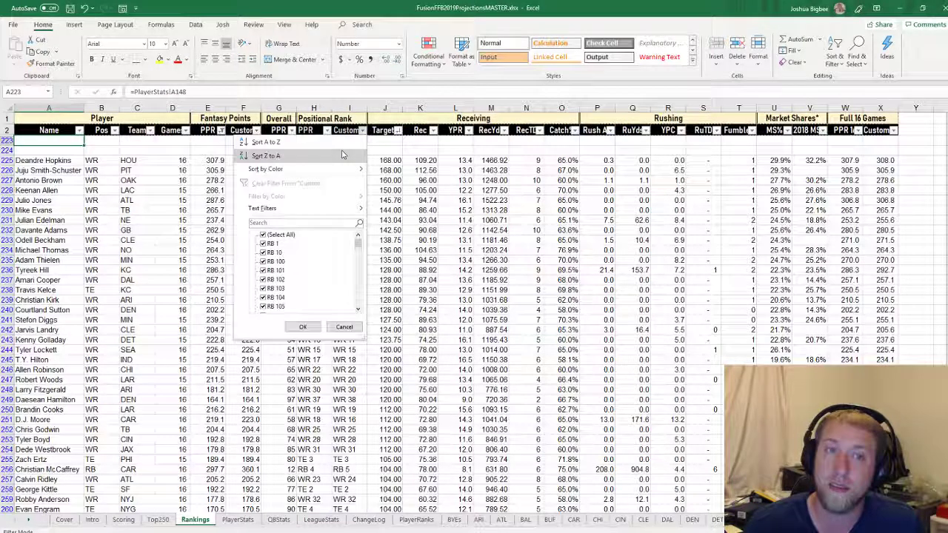
left_click(255, 131)
left_click(344, 120)
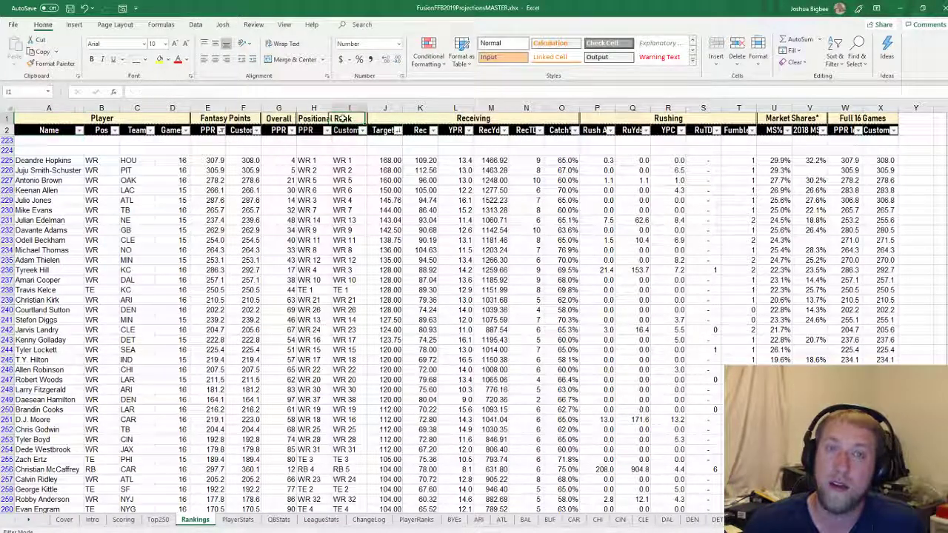
left_click(341, 132)
left_click_drag(307, 160, 308, 230)
left_click(311, 191)
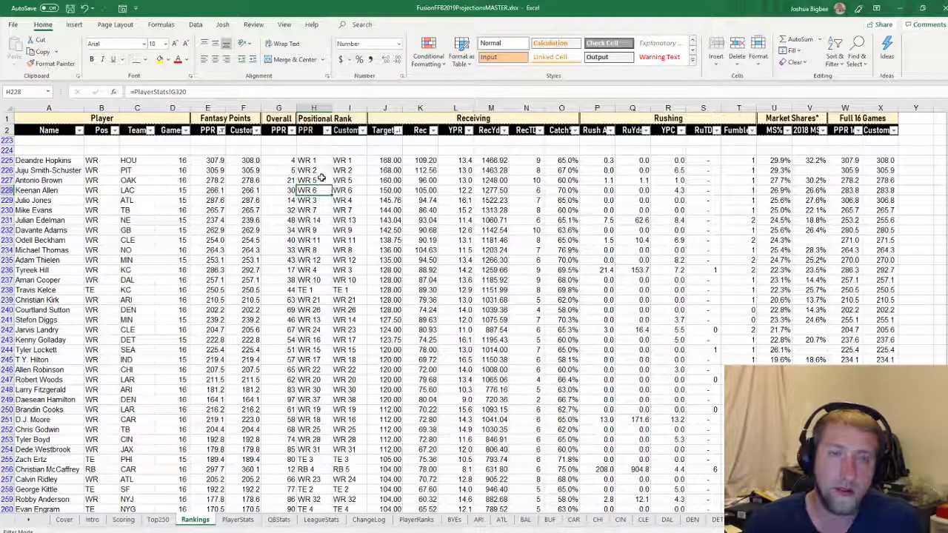
Sort Rankings by Custom fantasy points, largest to smallest, and clear the PPR filter and reapply it with blanks excluded.
left_click(256, 131)
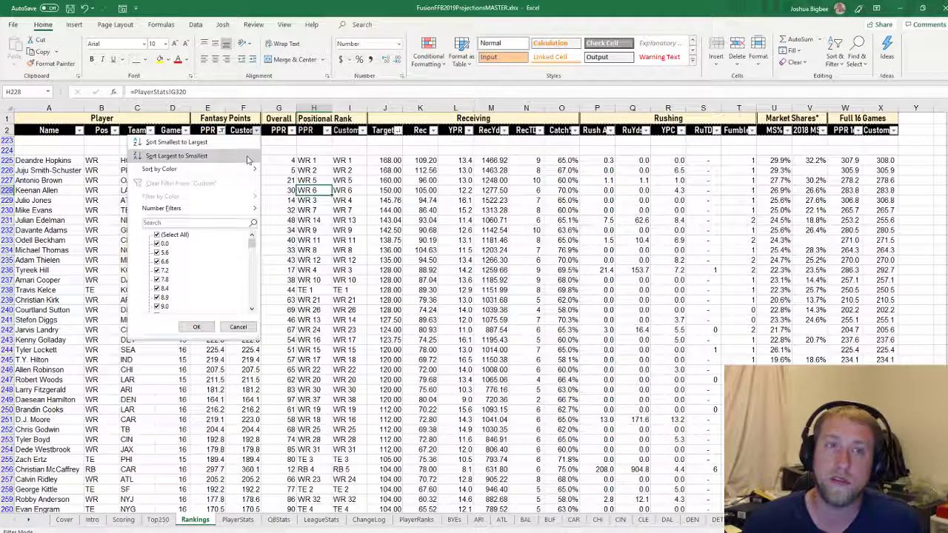
left_click(248, 156)
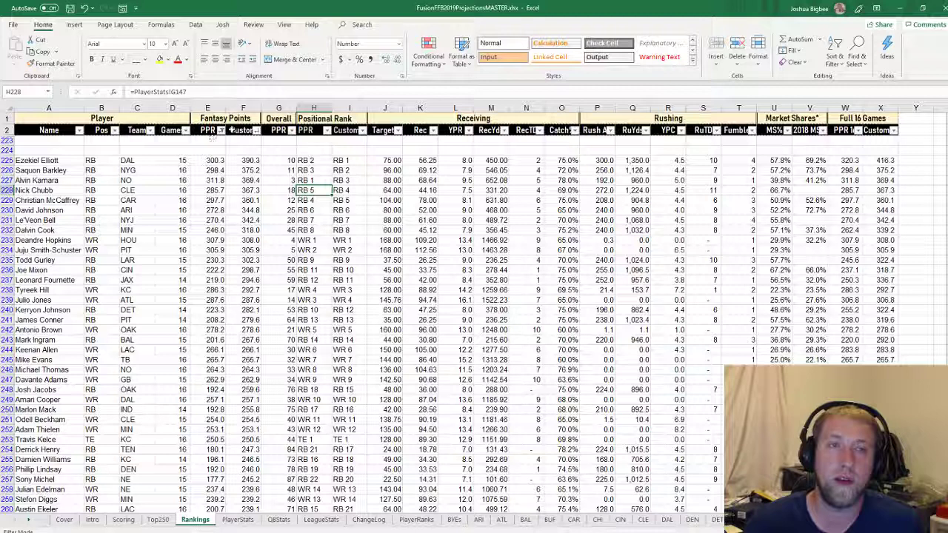
left_click(220, 130)
left_click(140, 183)
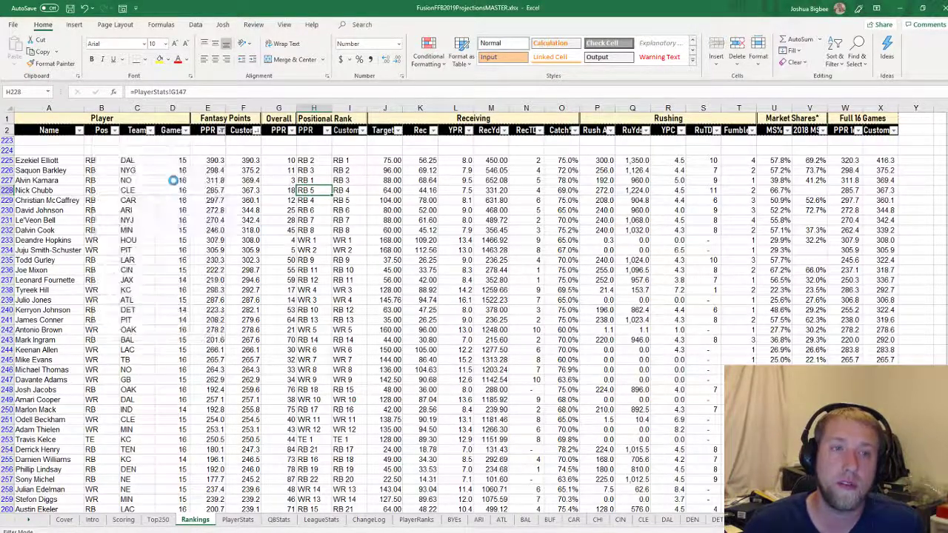
left_click(221, 131)
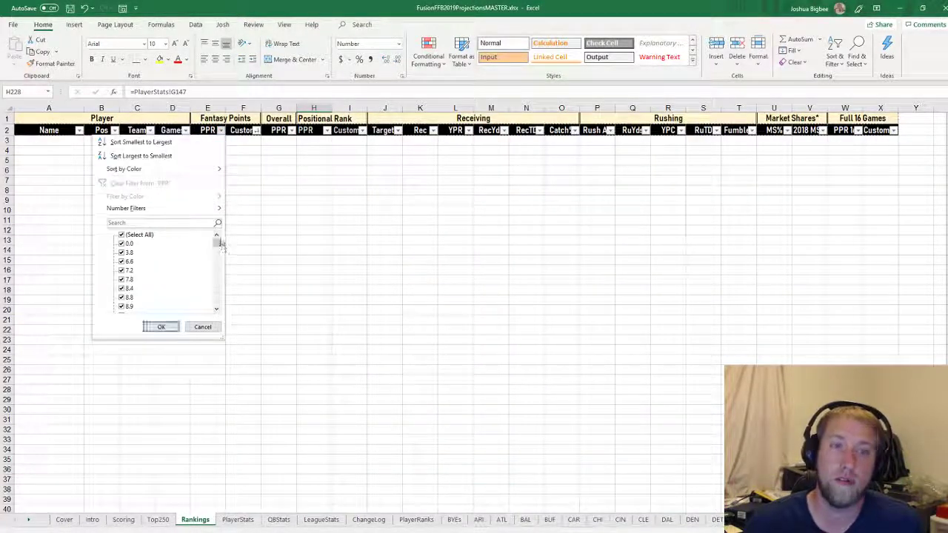
left_click_drag(216, 242, 216, 301)
left_click(122, 307)
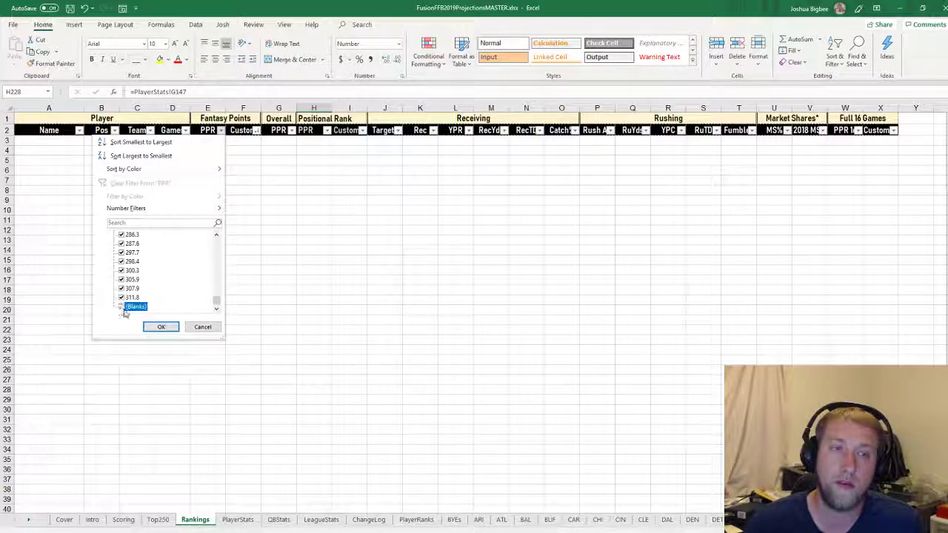
left_click(161, 326)
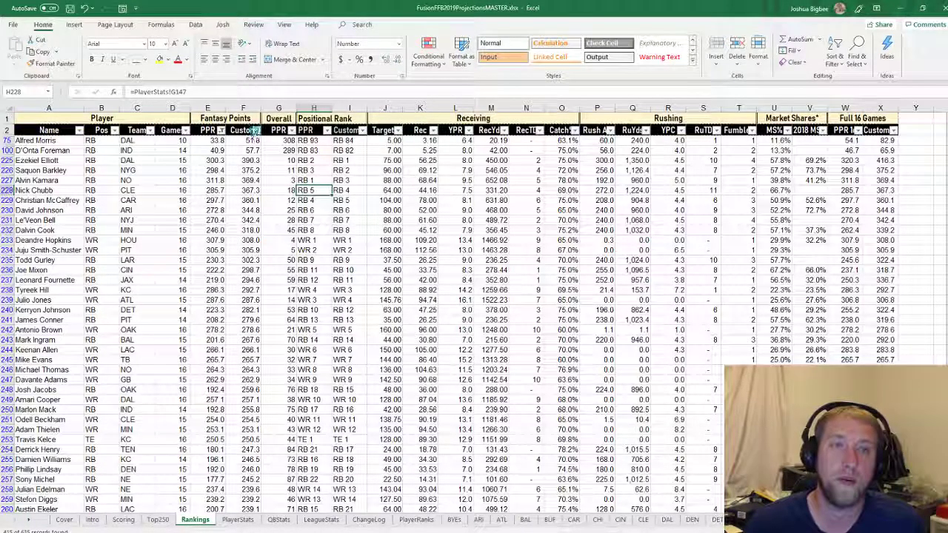
Re-sort the filtered Rankings by Custom fantasy points in descending order and compare the top running backs' Custom and PPR points.
left_click(256, 130)
left_click(224, 157)
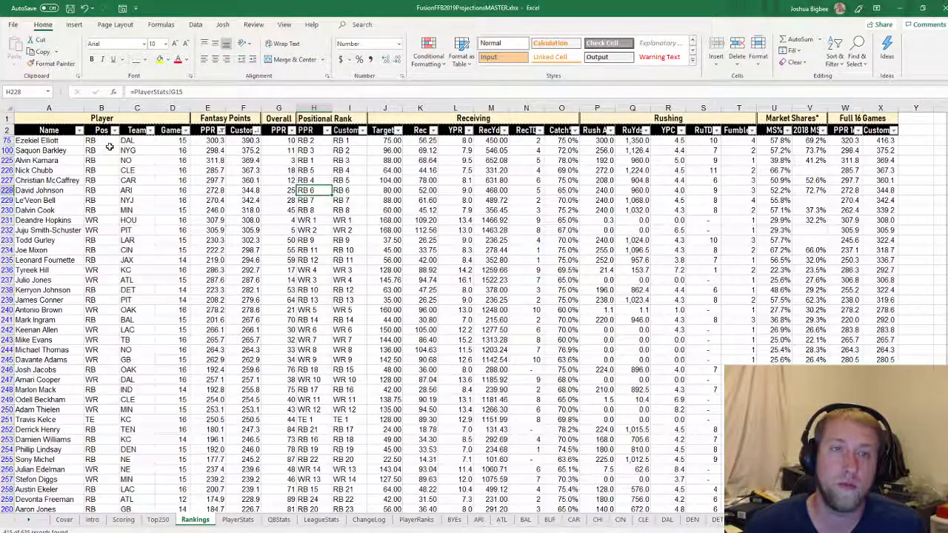
left_click(243, 141)
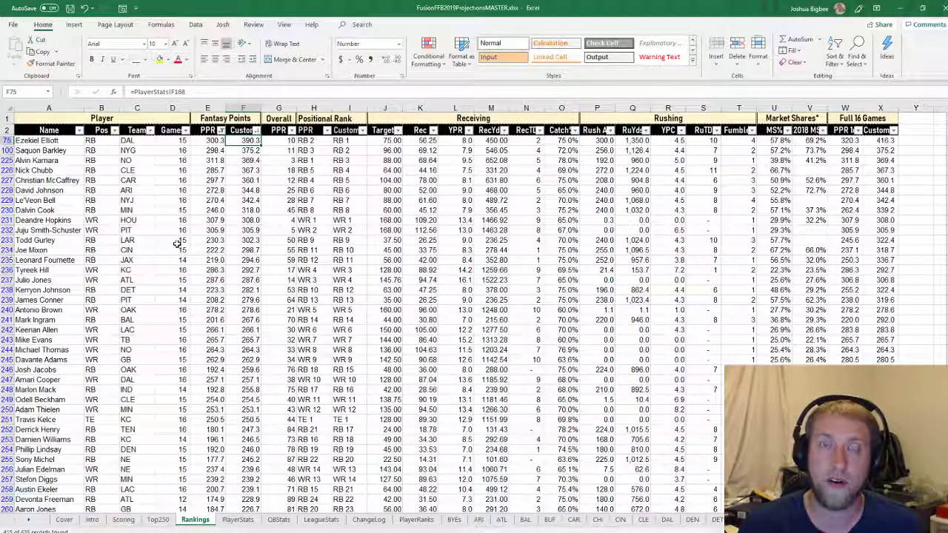
left_click(41, 172)
left_click(231, 171)
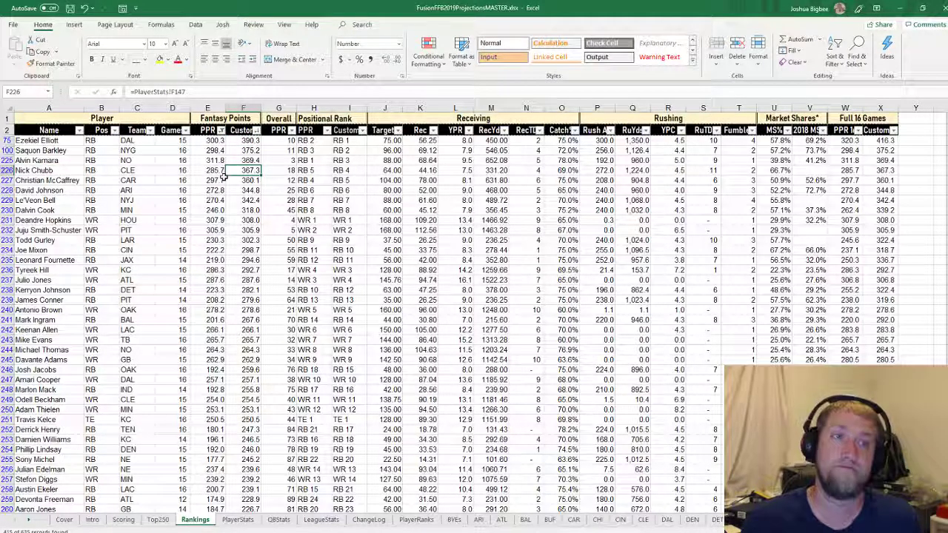
left_click_drag(249, 141, 234, 209)
left_click(214, 210)
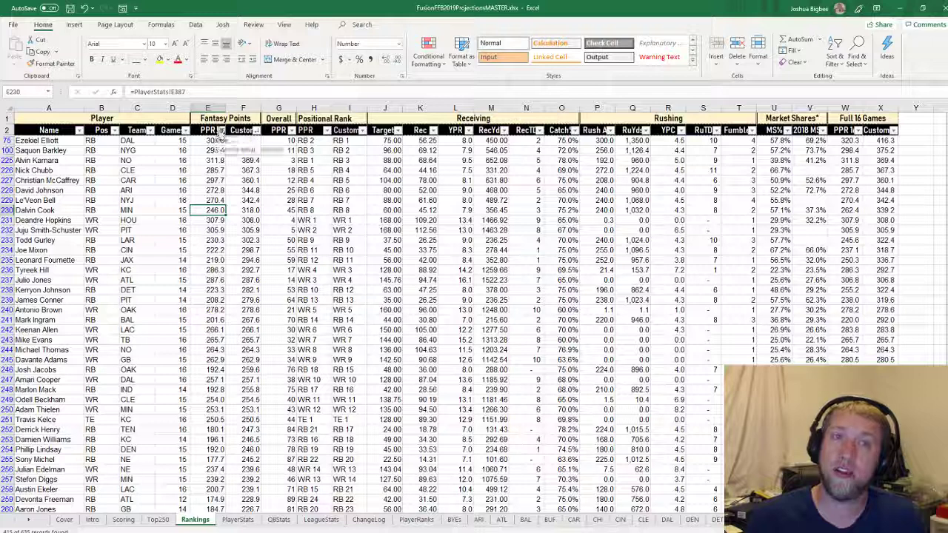
Sort the Rankings by PPR fantasy points from largest to smallest and review the top players' projected games.
left_click(220, 130)
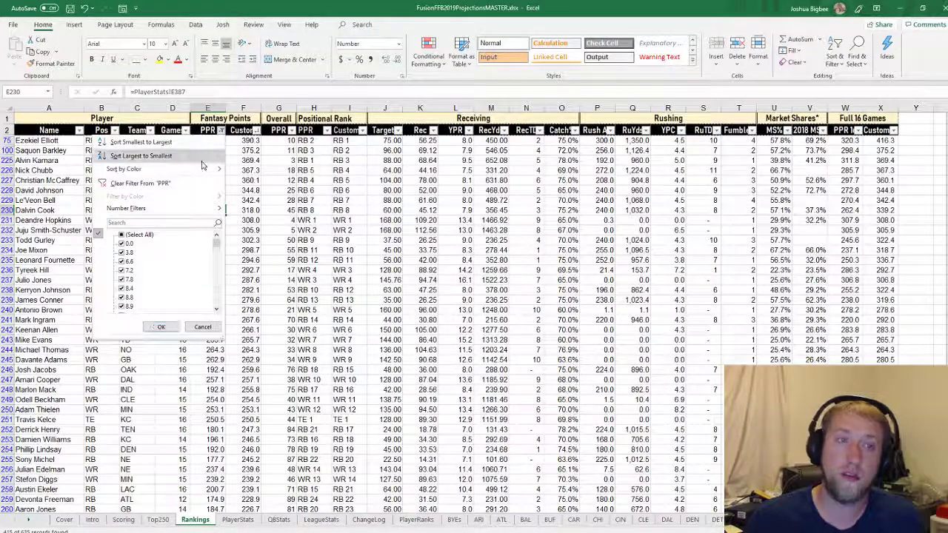
left_click(204, 157)
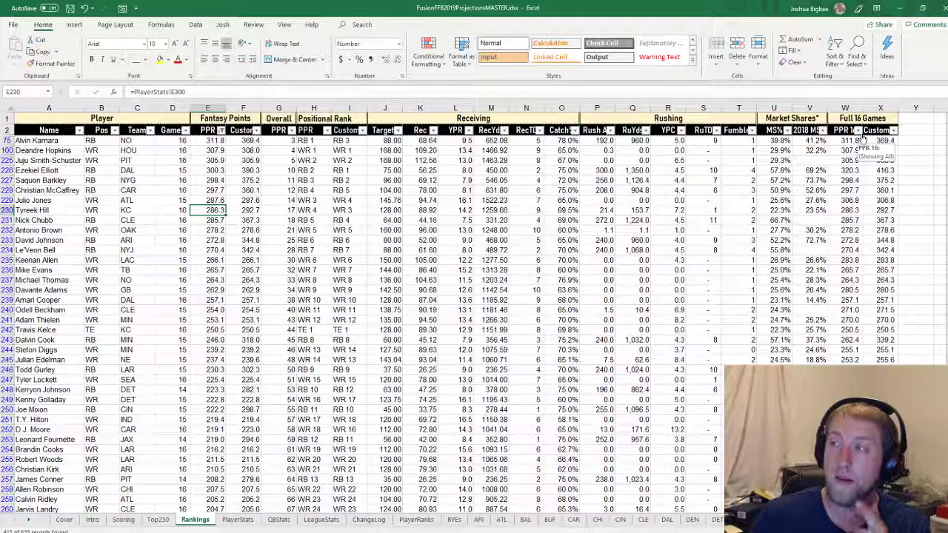
left_click_drag(169, 139, 183, 309)
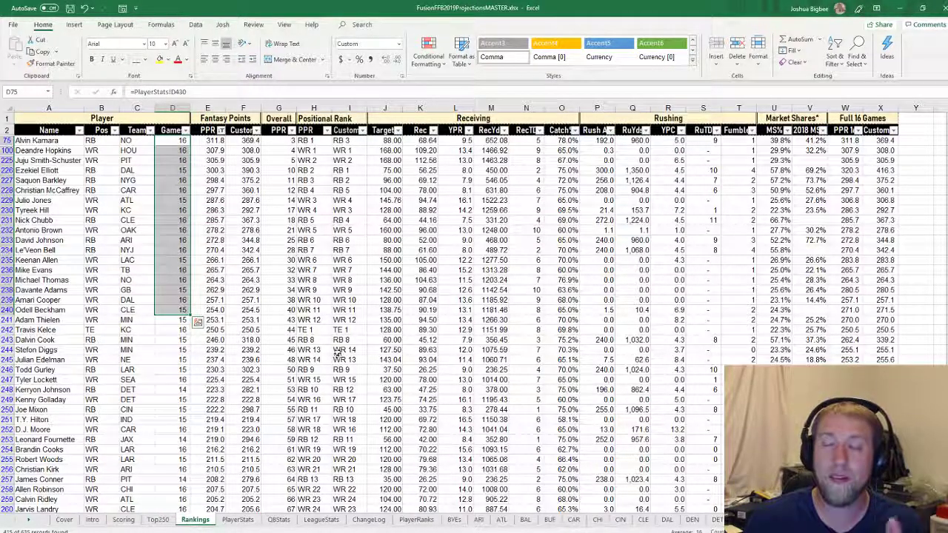
left_click(175, 442)
left_click_drag(30, 440, 181, 440)
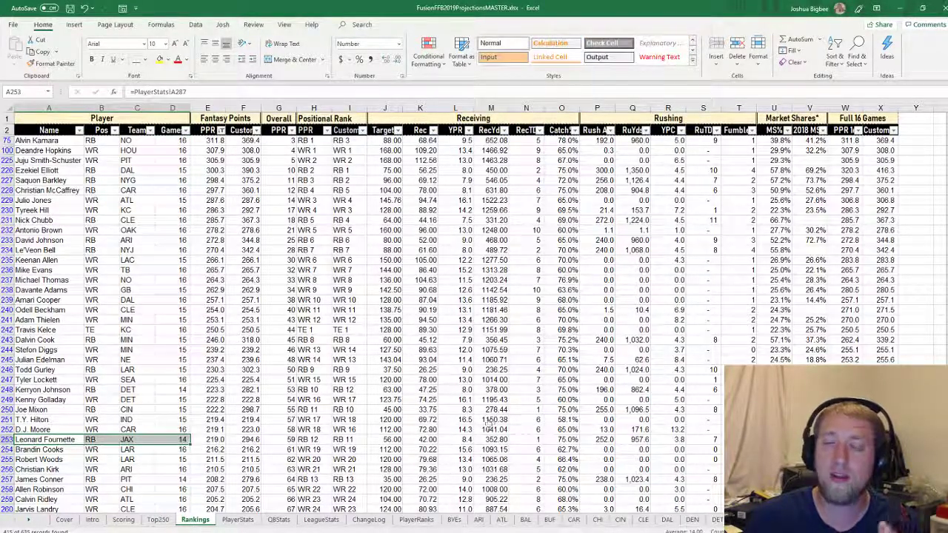
Sort the Rankings by full 16-game PPR points from largest to smallest and check Leonard Fournette's PPR and Custom positional ranks.
left_click(858, 130)
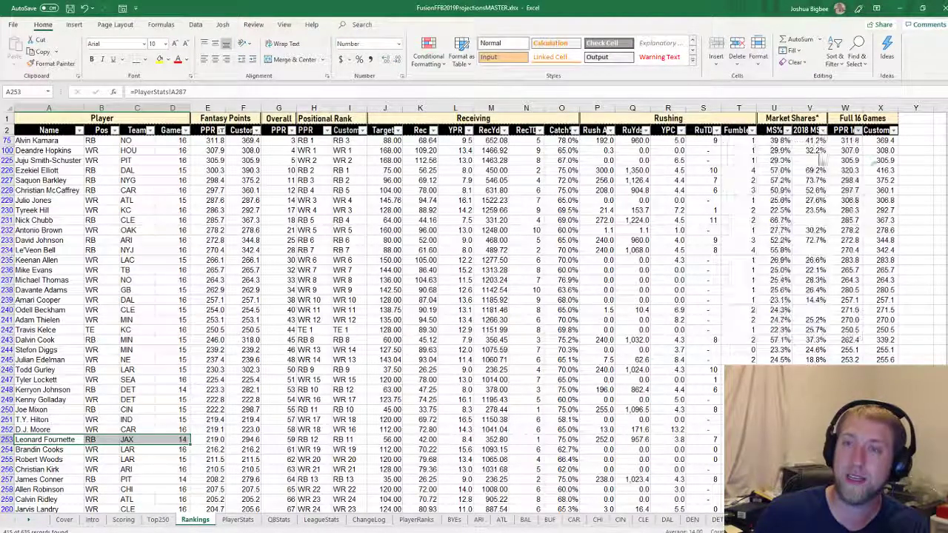
key("Escape")
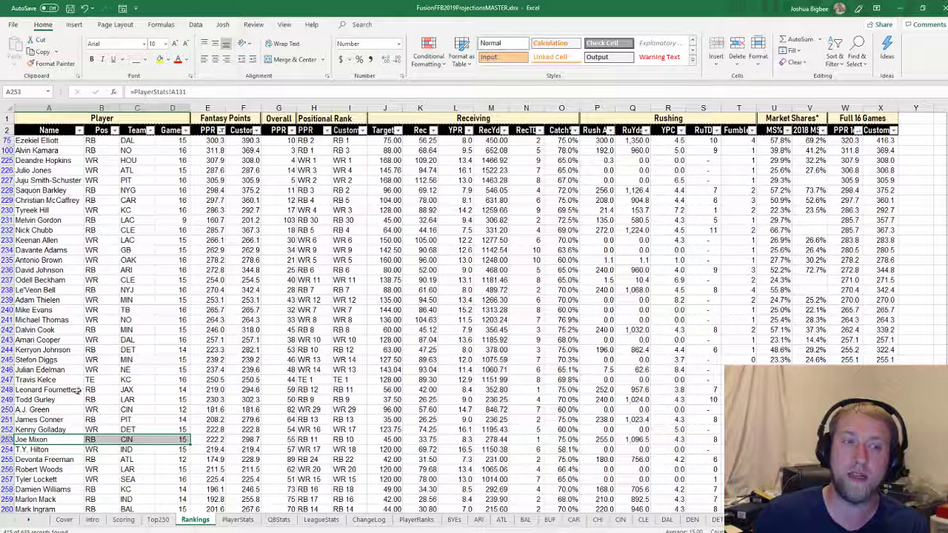
left_click(65, 391)
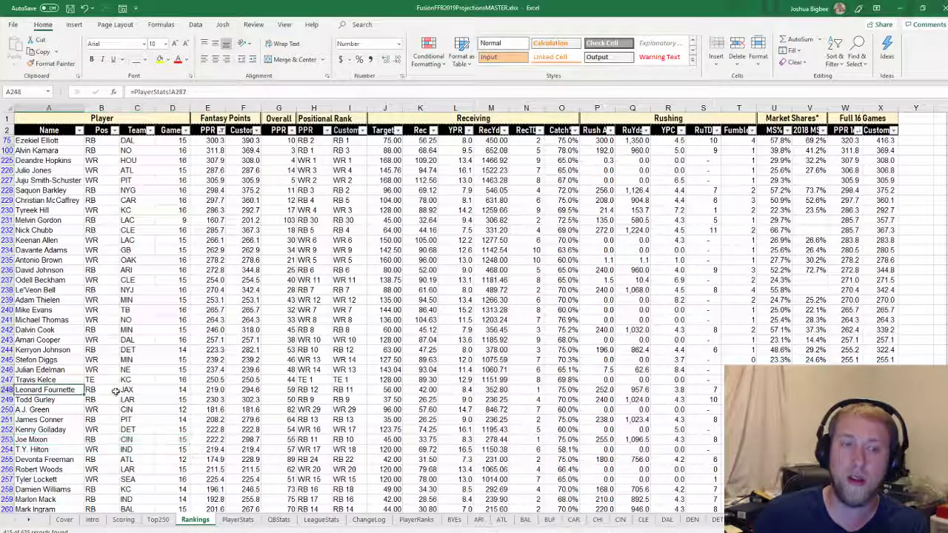
left_click(308, 390)
left_click(348, 390)
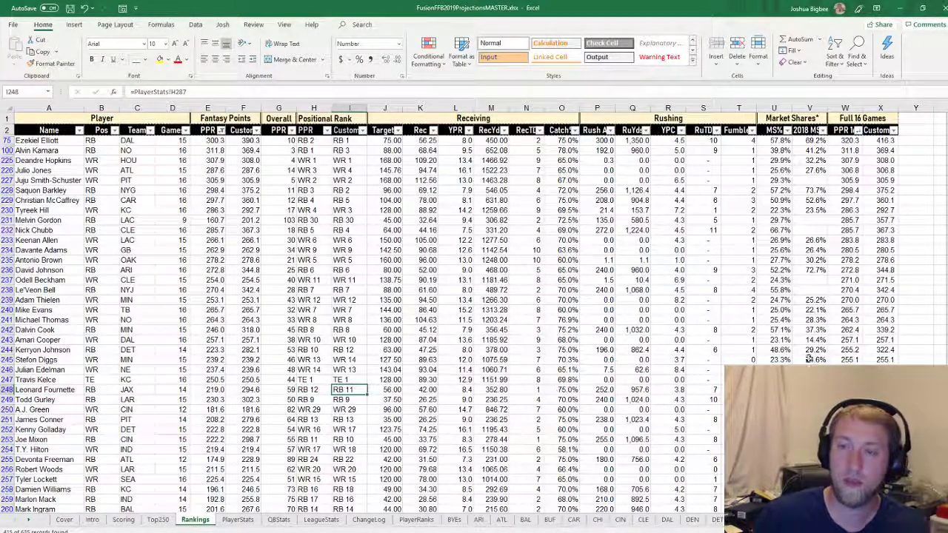
left_click(845, 379)
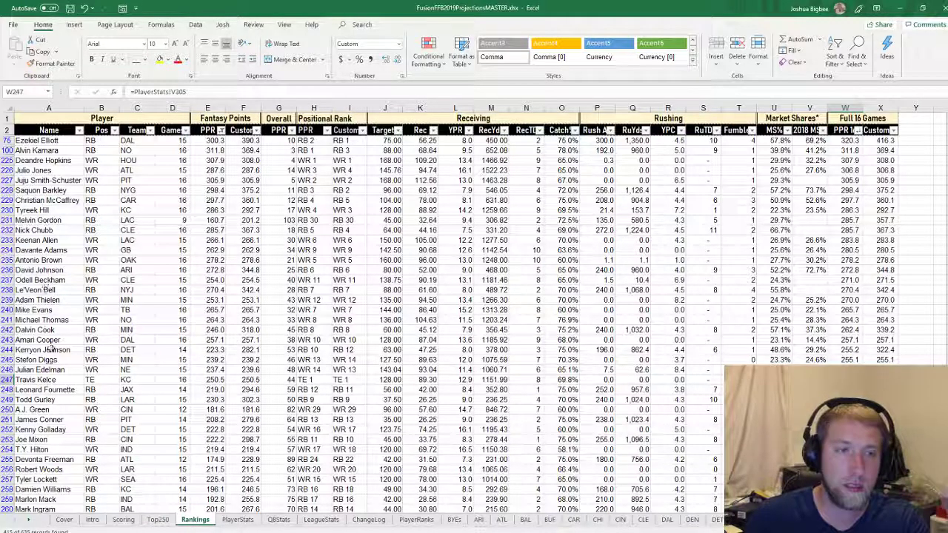
left_click(52, 393)
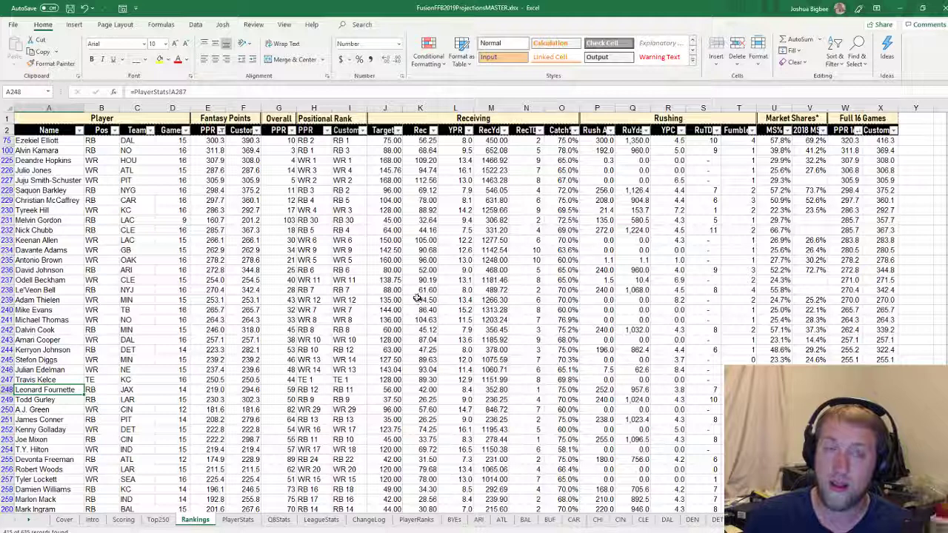
left_click(170, 141)
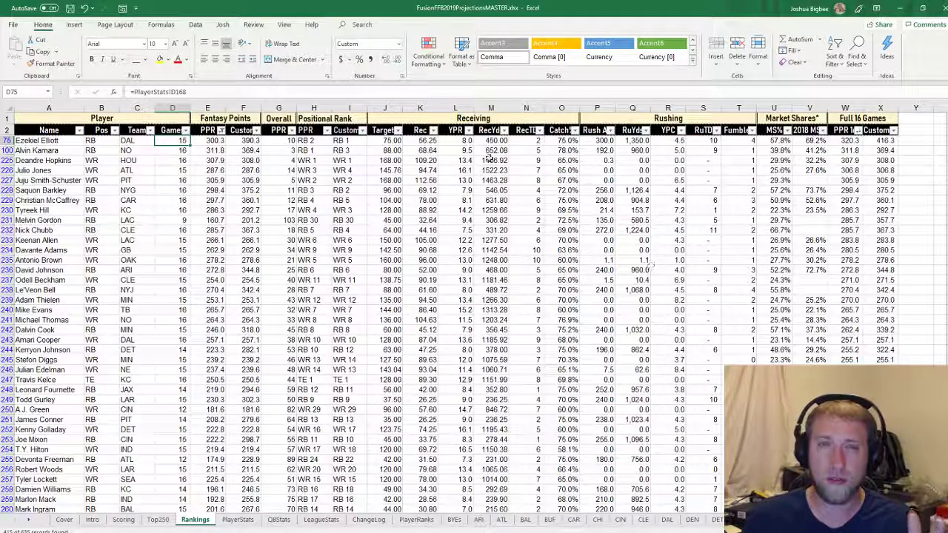
Sort the Rankings by receiving yards from largest to smallest and look over the columns through Full 16 Games.
left_click(509, 131)
left_click(459, 153)
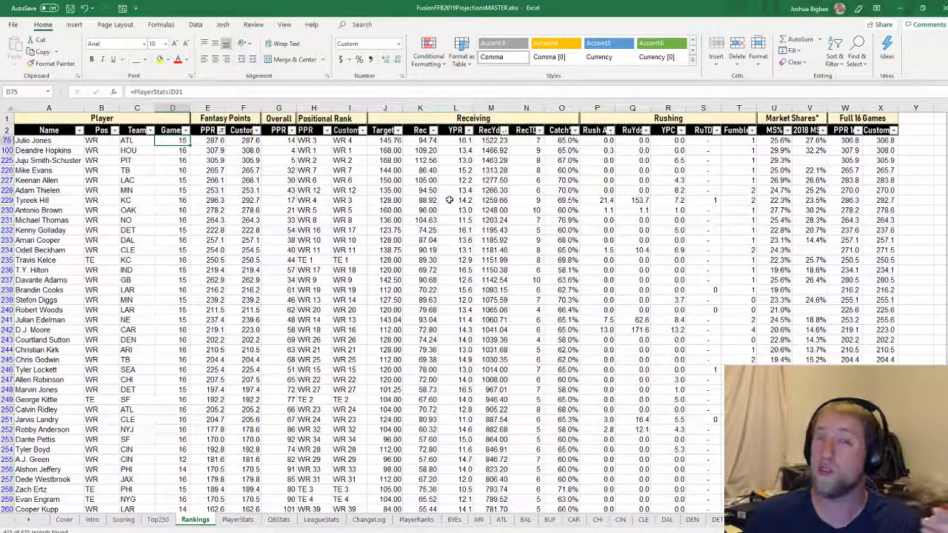
scroll(444, 197, "right", 2)
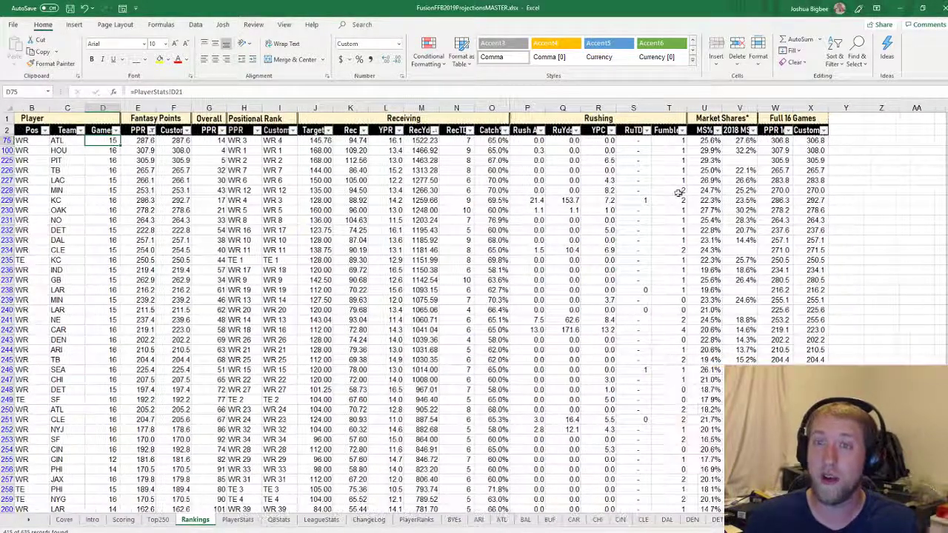
left_click(850, 121)
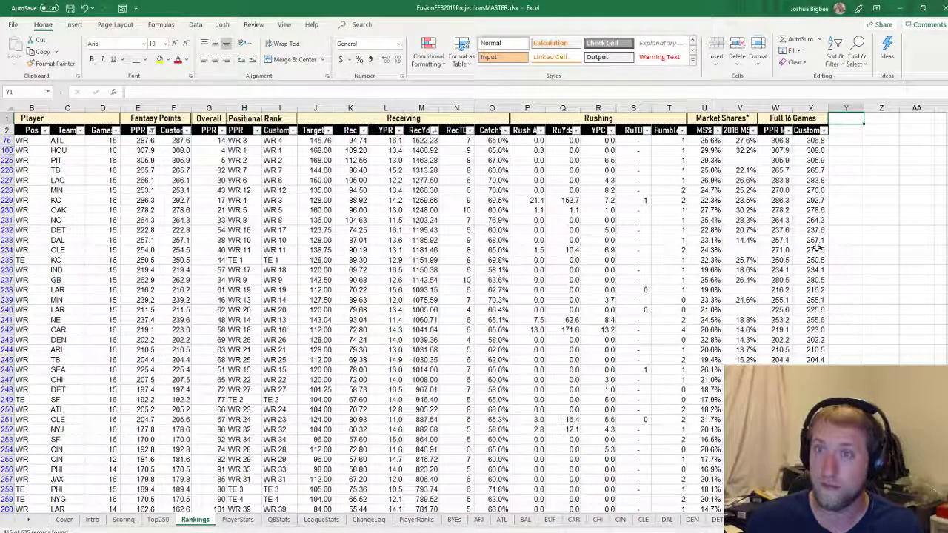
key("Down")
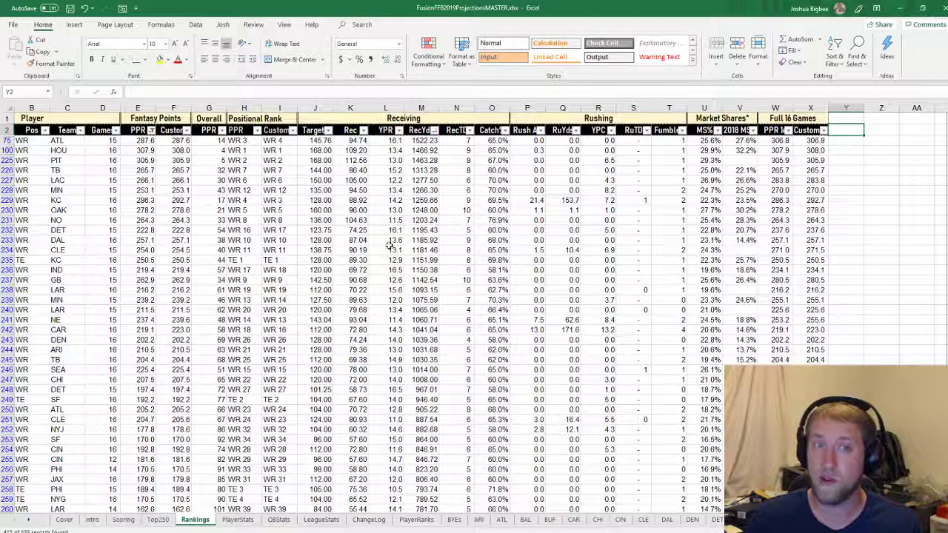
scroll(360, 267, "left", 2)
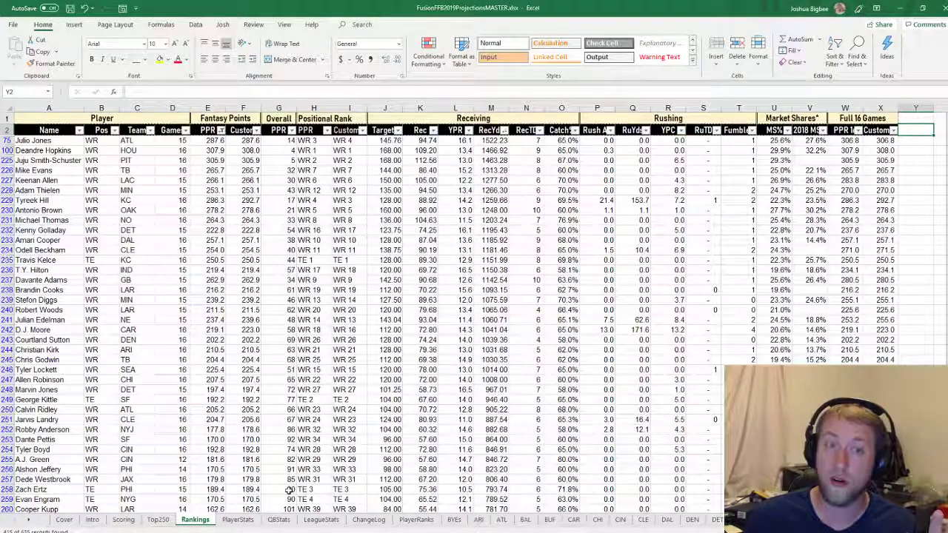
On the Top250 sheet, sort the players by Custom fantasy points from largest to smallest.
left_click(158, 520)
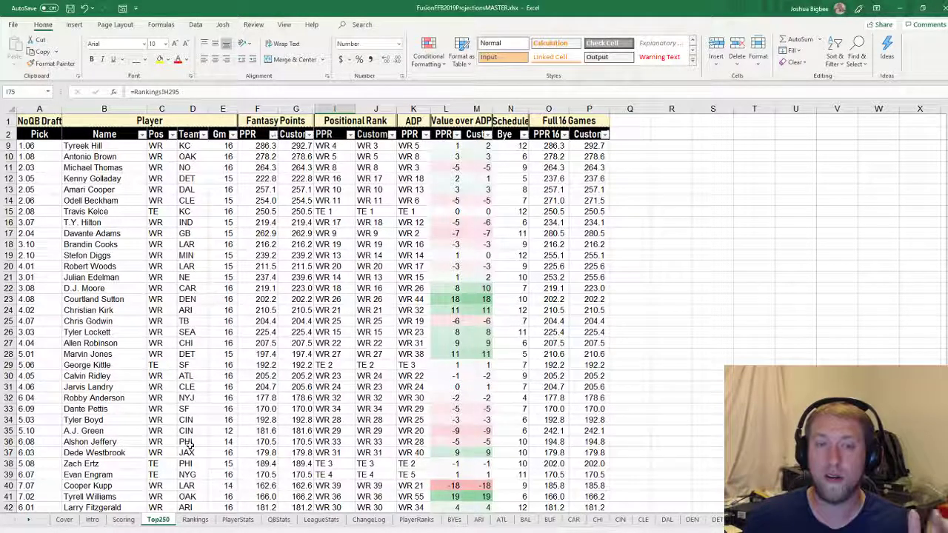
left_click(409, 155)
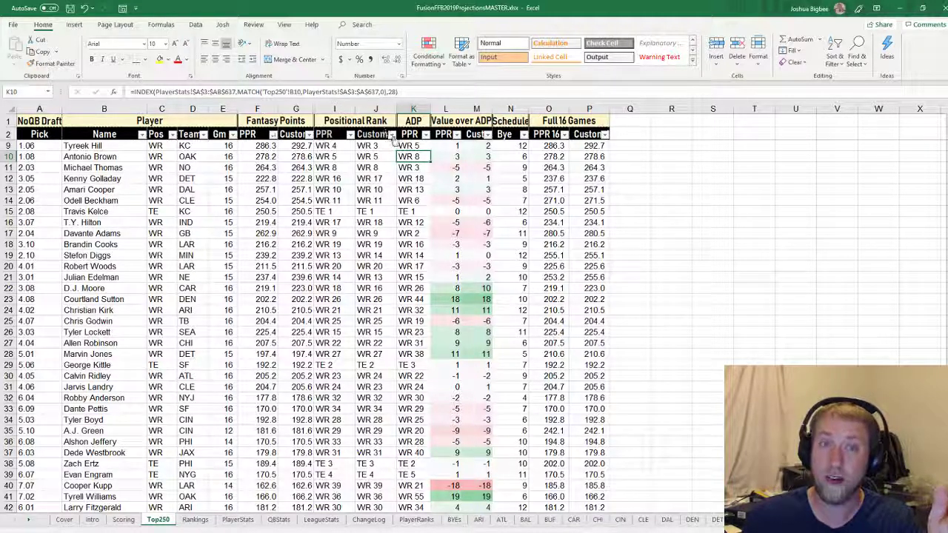
left_click(350, 135)
left_click(348, 137)
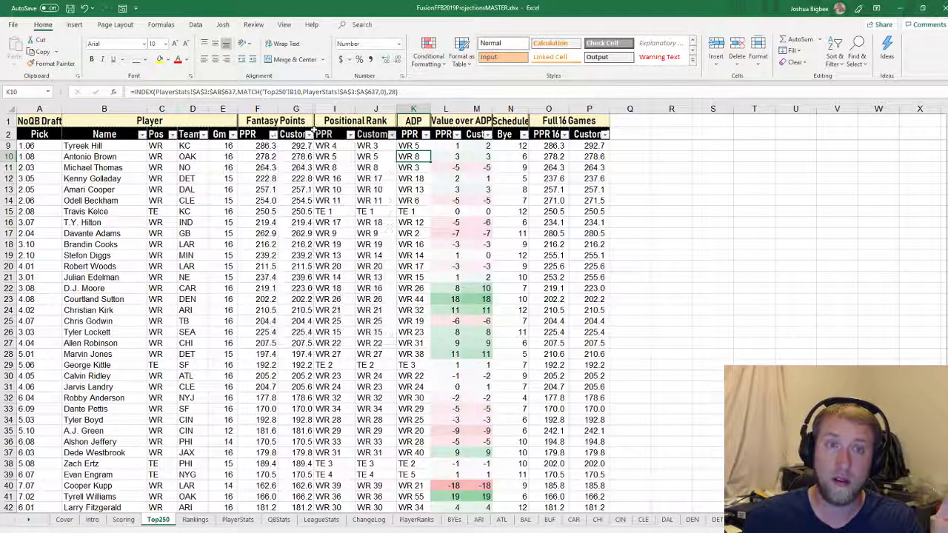
left_click(309, 135)
left_click(296, 161)
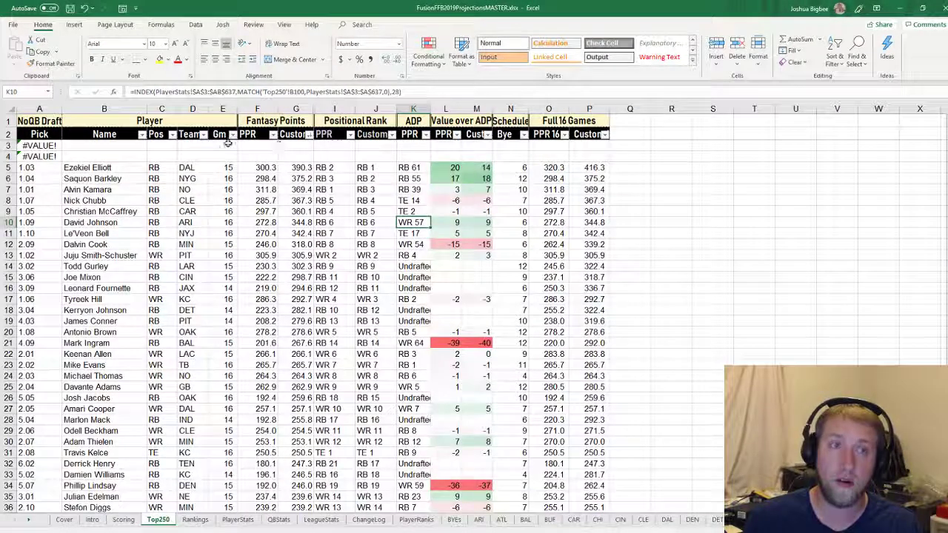
left_click(308, 134)
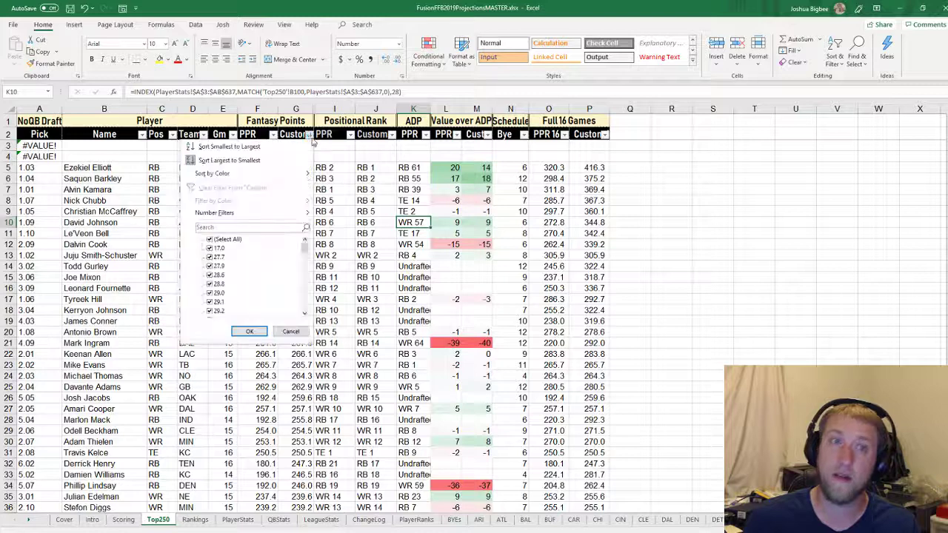
mouse_move(295, 179)
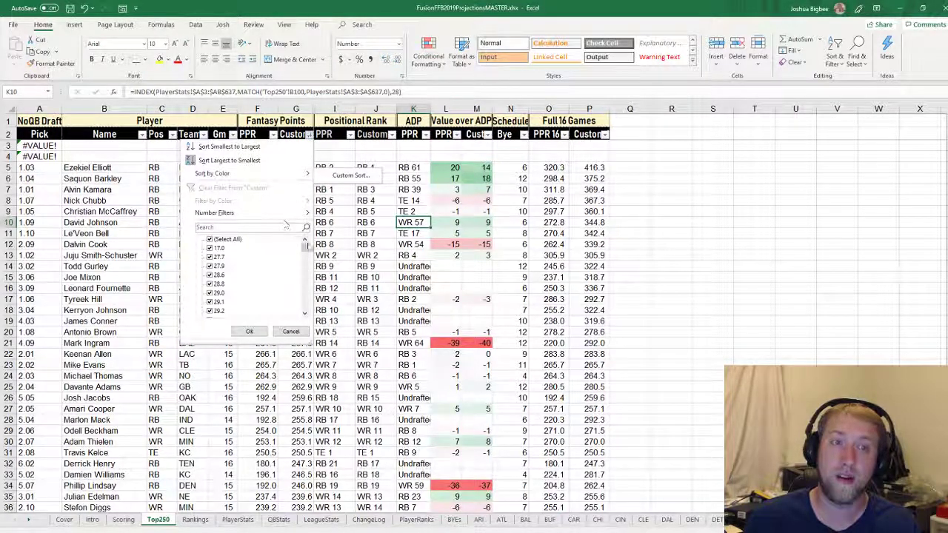
left_click(217, 160)
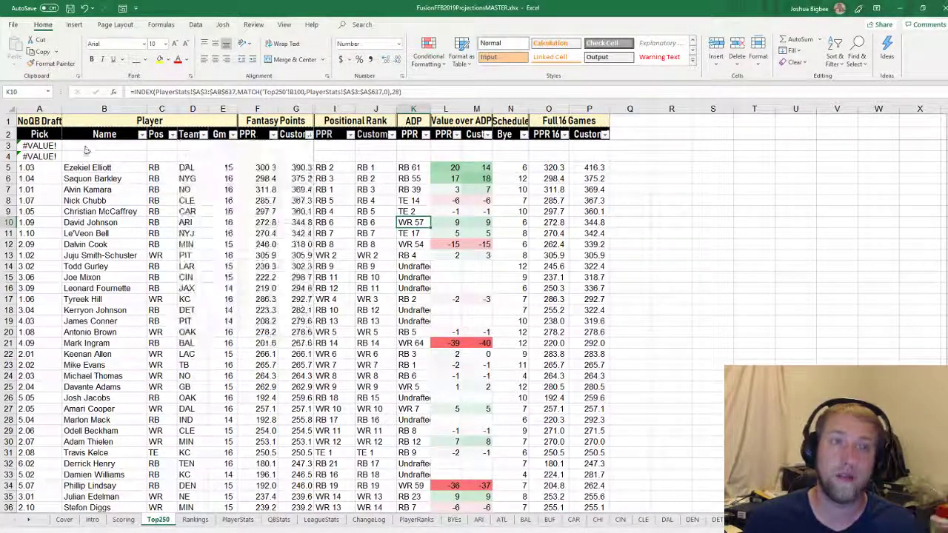
Filter the Top250 Name column to exclude blanks.
left_click(141, 135)
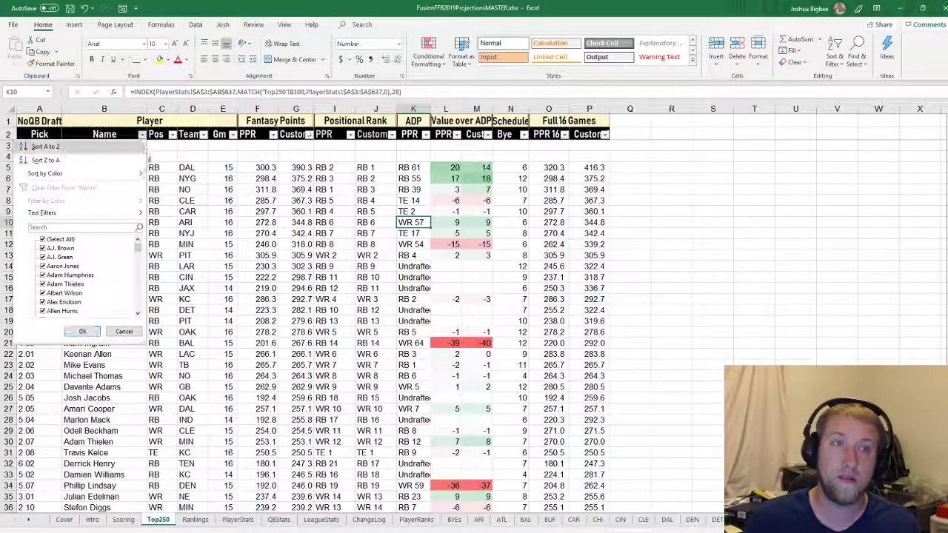
left_click_drag(138, 252, 138, 305)
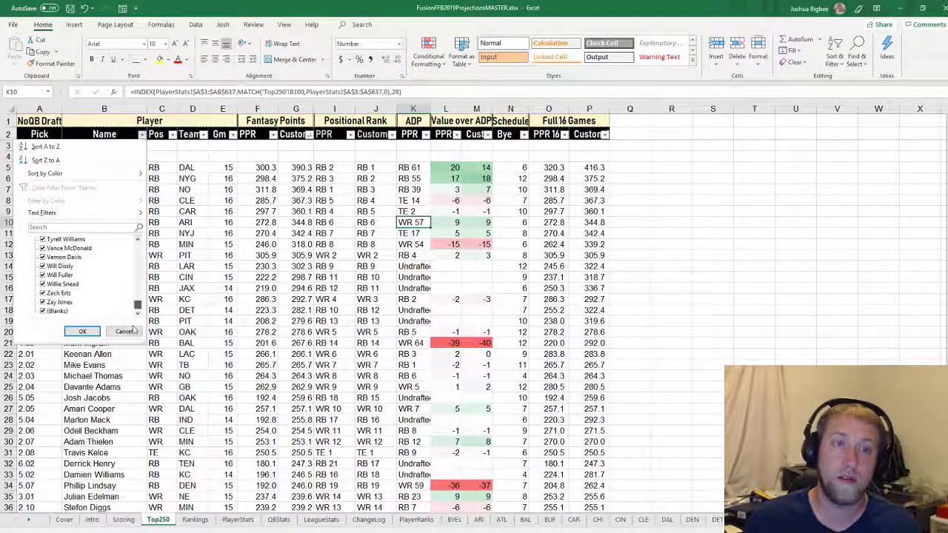
left_click(44, 311)
left_click(82, 331)
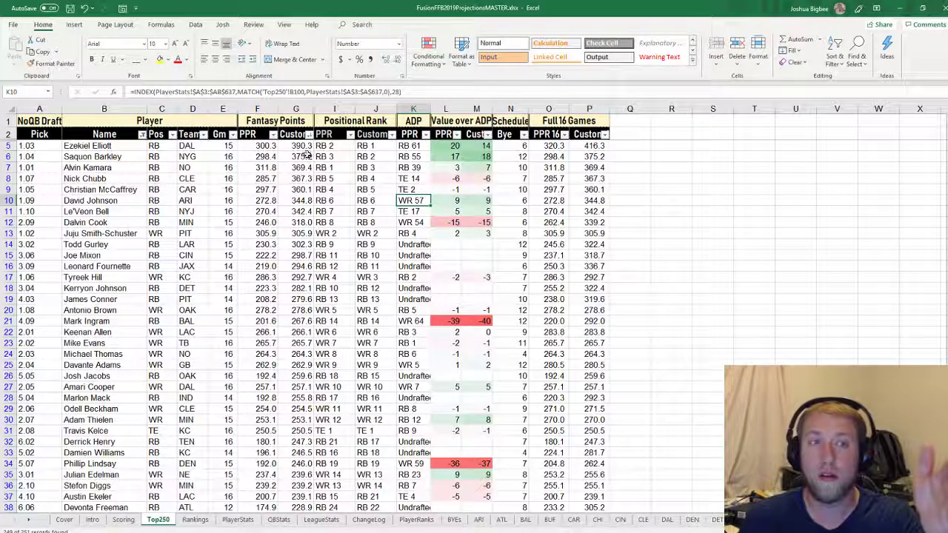
Compare the positions, Custom points and PPR points of the highest-ranked Top250 players.
left_click_drag(151, 148, 155, 220)
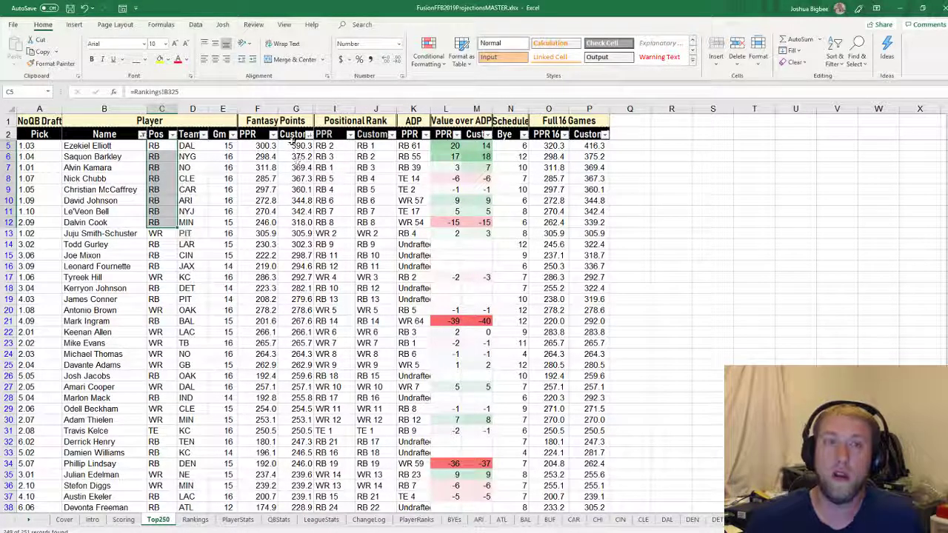
left_click_drag(296, 145, 294, 234)
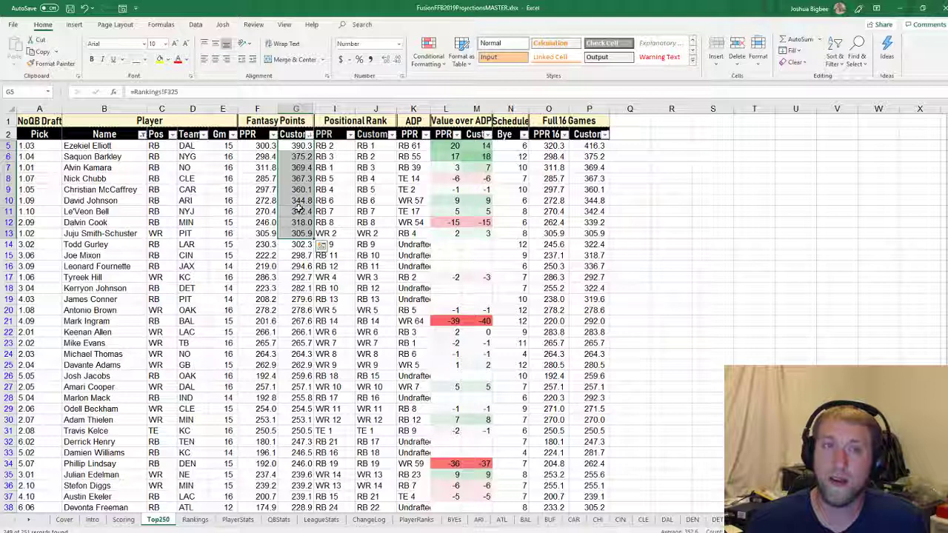
left_click(256, 187)
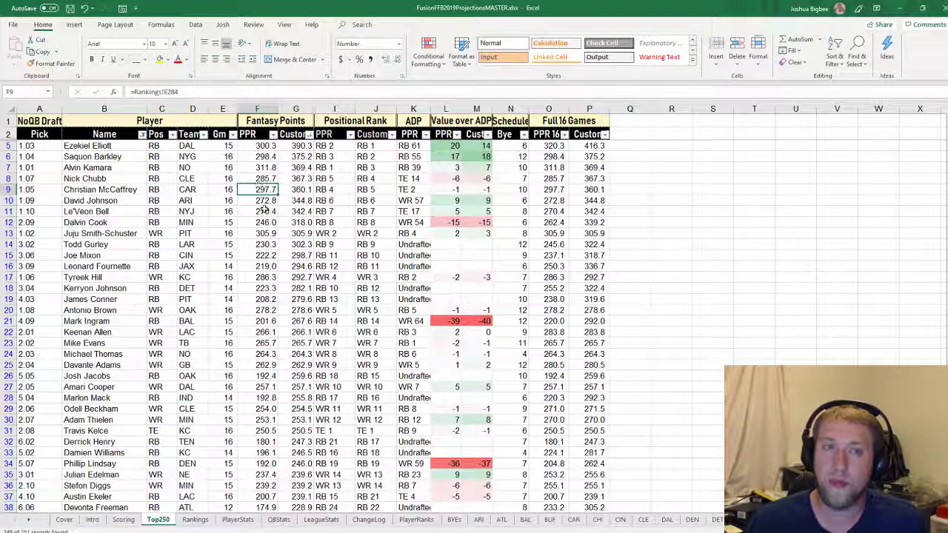
left_click_drag(256, 179, 263, 233)
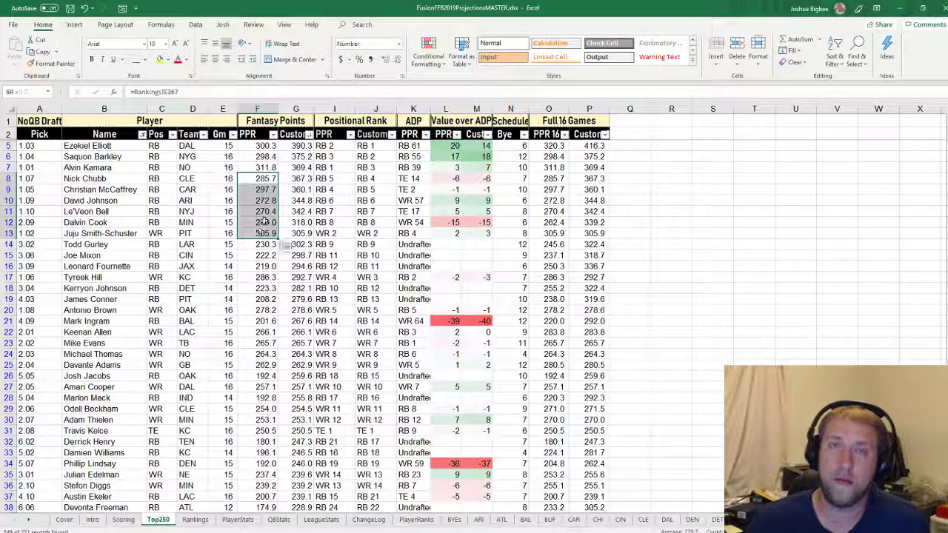
Sort the filtered Top250 list by PPR fantasy points from largest to smallest.
left_click(273, 134)
left_click(260, 158)
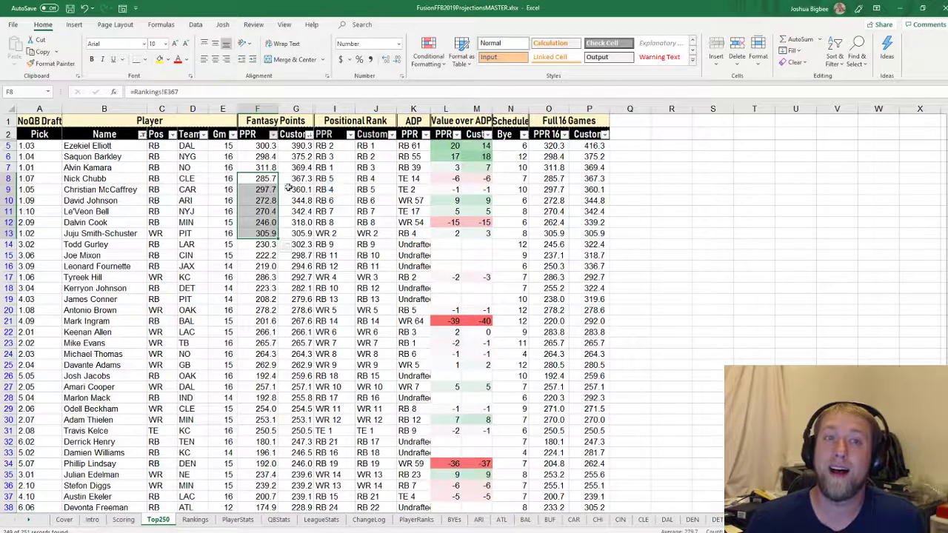
left_click_drag(293, 180, 290, 174)
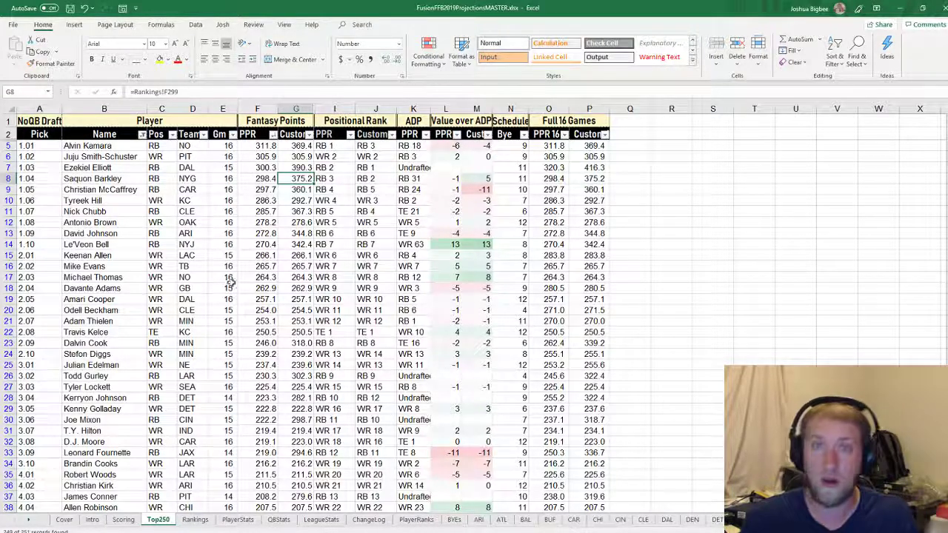
Examine the NoQB Draft pick numbers round by round down the Top250 list.
left_click(43, 134)
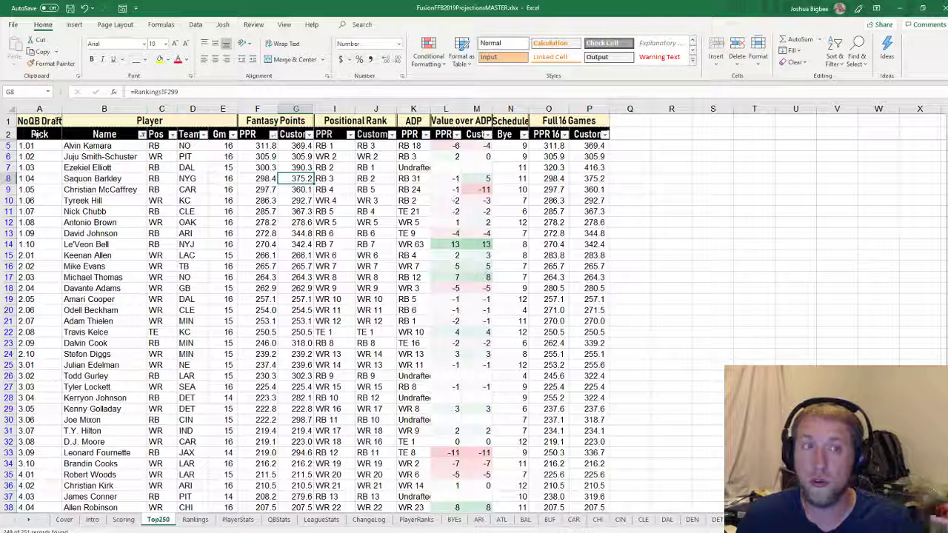
left_click_drag(41, 169, 47, 465)
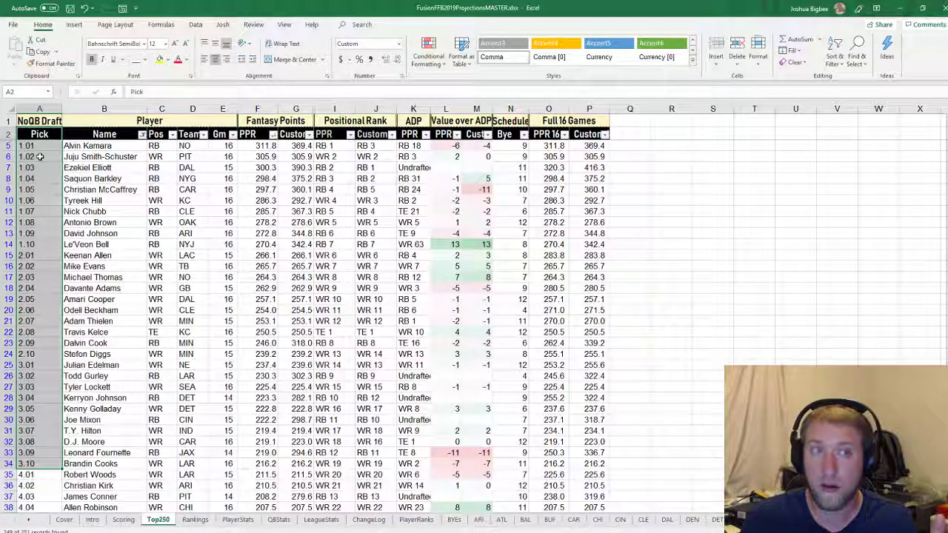
left_click(45, 123)
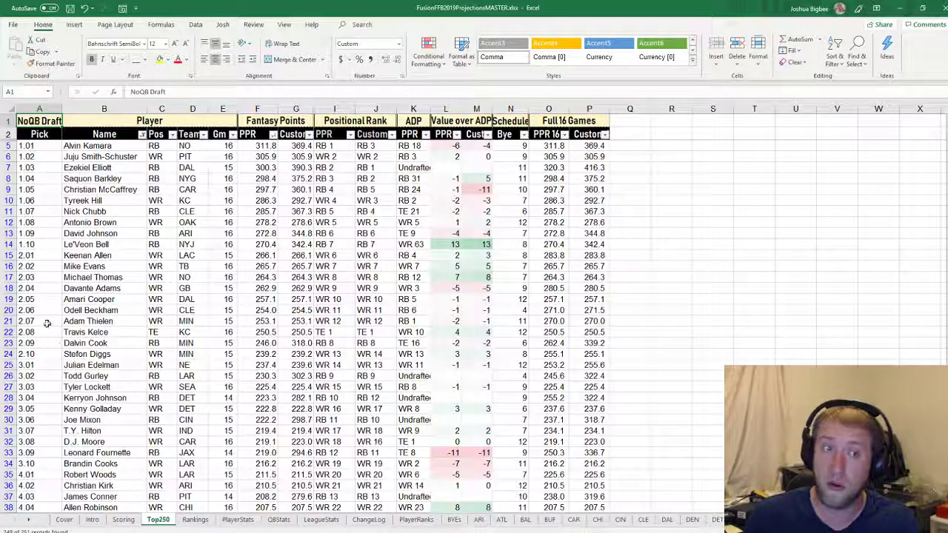
left_click(46, 147)
left_click_drag(46, 155, 46, 452)
scroll(52, 392, "down", 2)
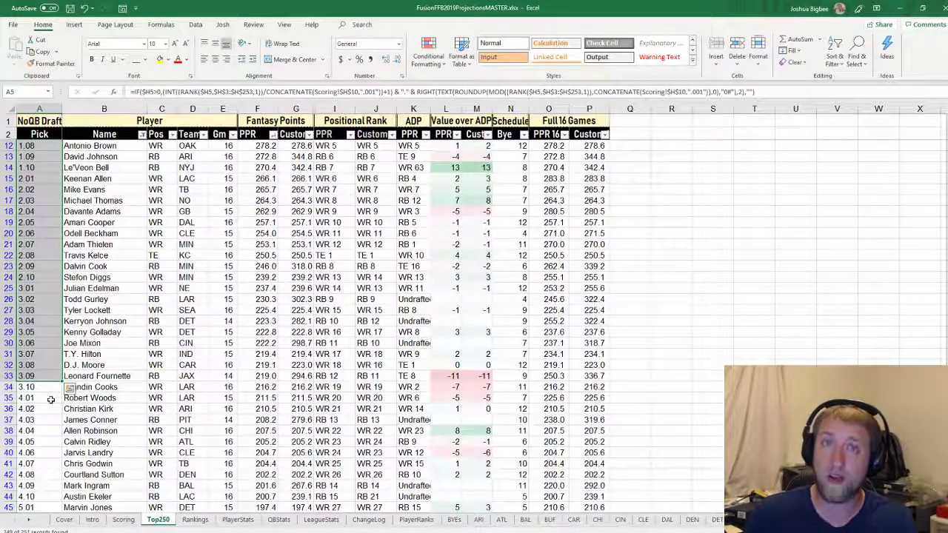
scroll(50, 399, "down", 3)
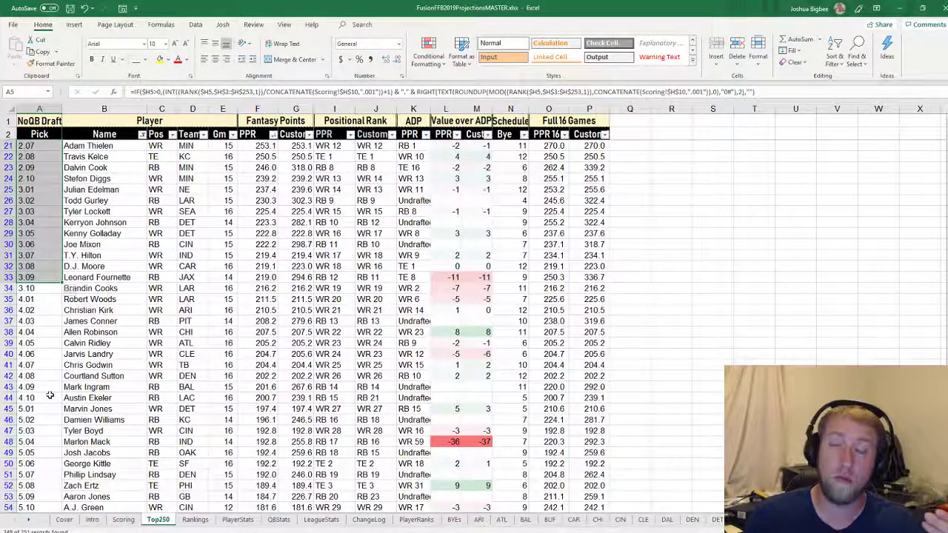
left_click(37, 321)
scroll(38, 382, "down", 2)
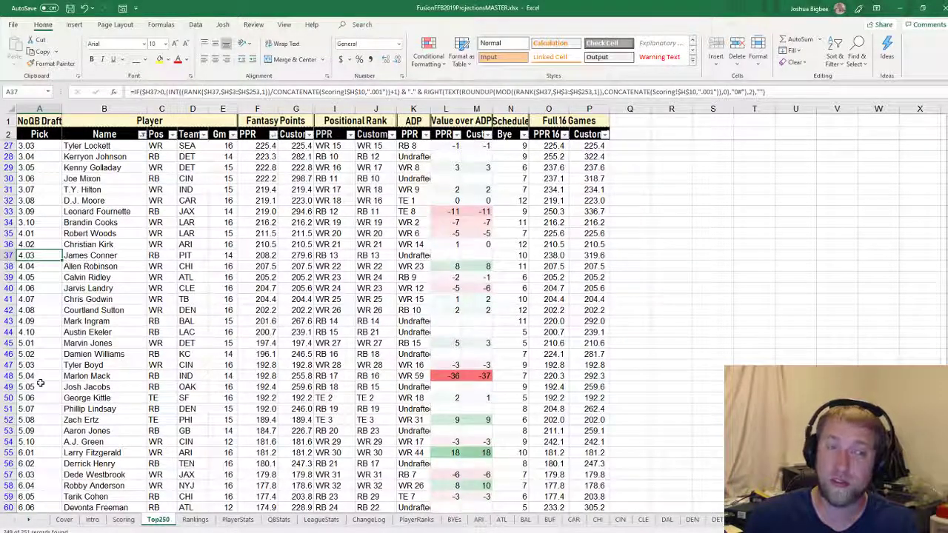
scroll(41, 379, "down", 4)
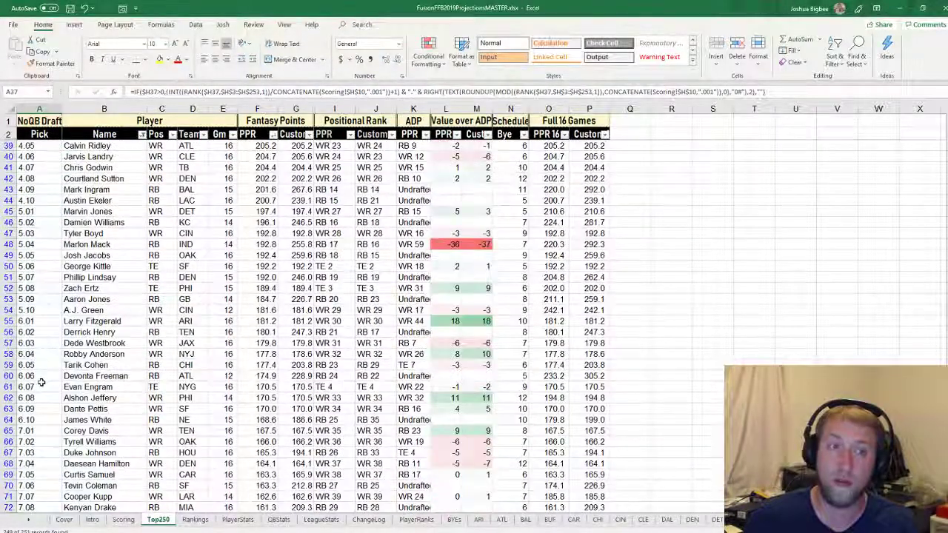
Examine the sixth-round players in the Top250 list and compare Marlon Mack's ADP with his Custom positional rank.
left_click(104, 332)
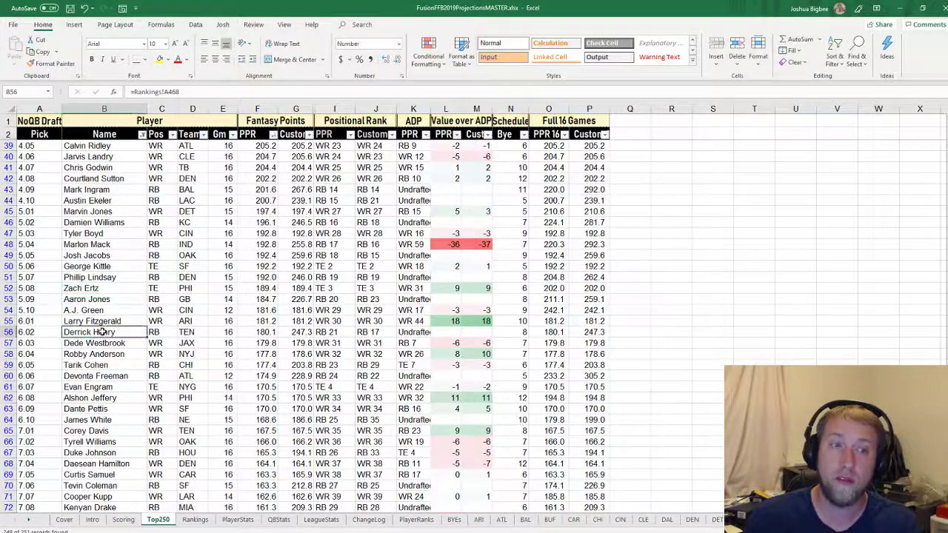
scroll(93, 374, "down", 1)
left_click(100, 355)
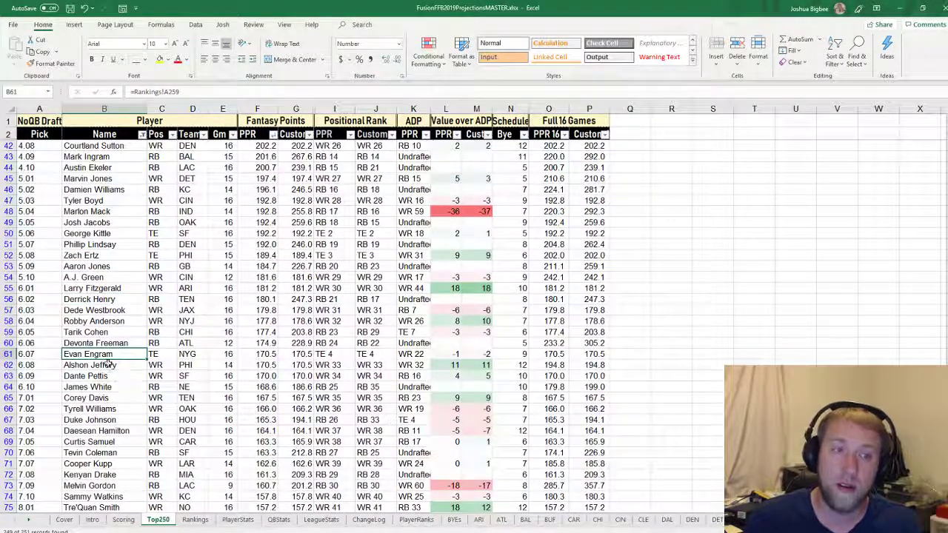
left_click(95, 375)
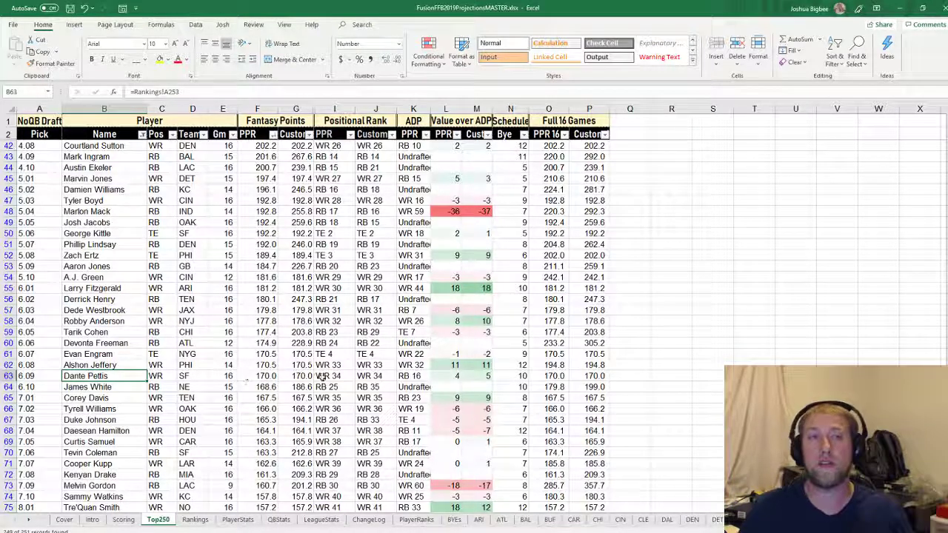
scroll(329, 311, "up", 1)
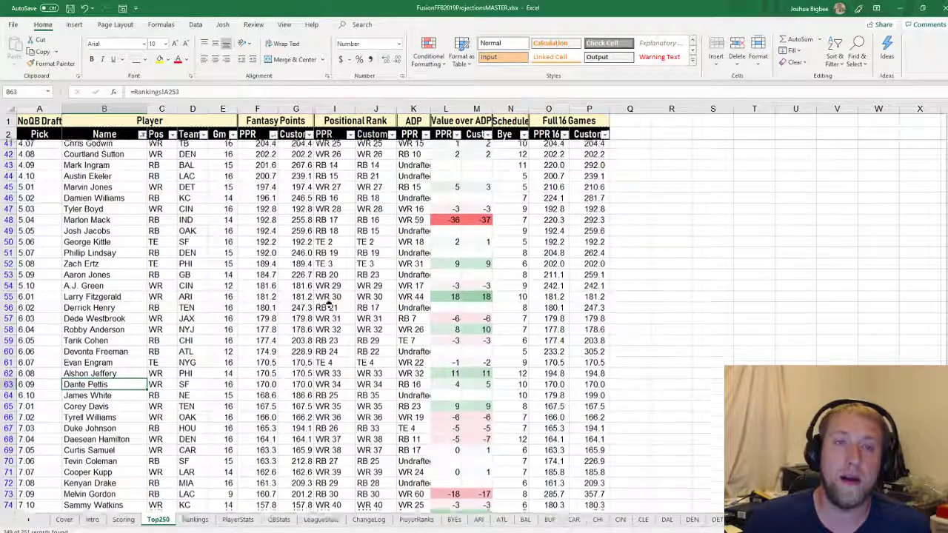
left_click(416, 224)
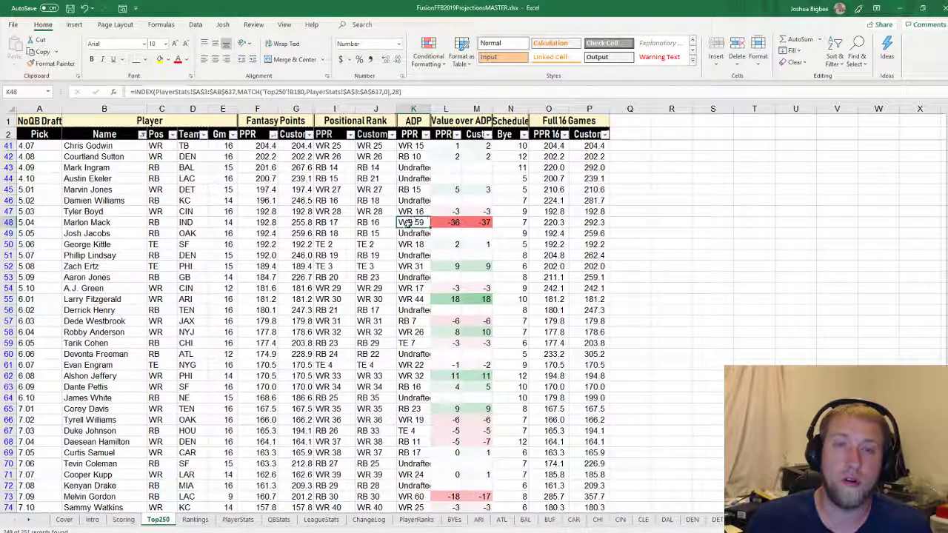
left_click(376, 222)
scroll(308, 427, "up", 12)
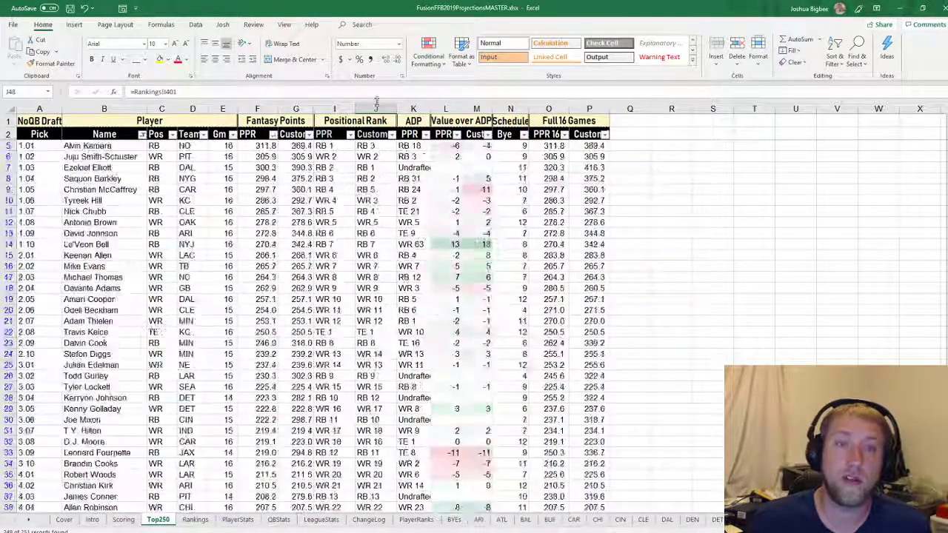
Sort the Rankings sheet by PPR fantasy points from largest to smallest.
left_click(195, 519)
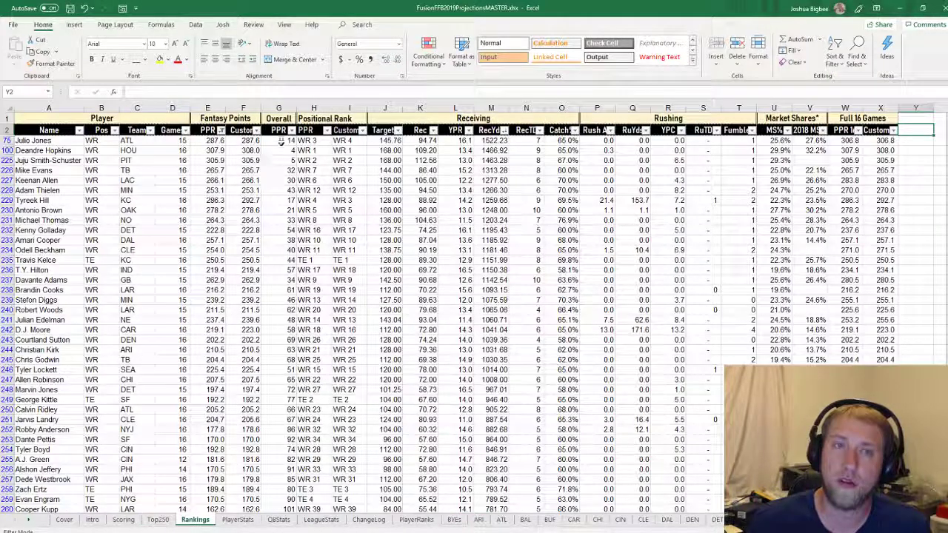
left_click(221, 130)
left_click(192, 152)
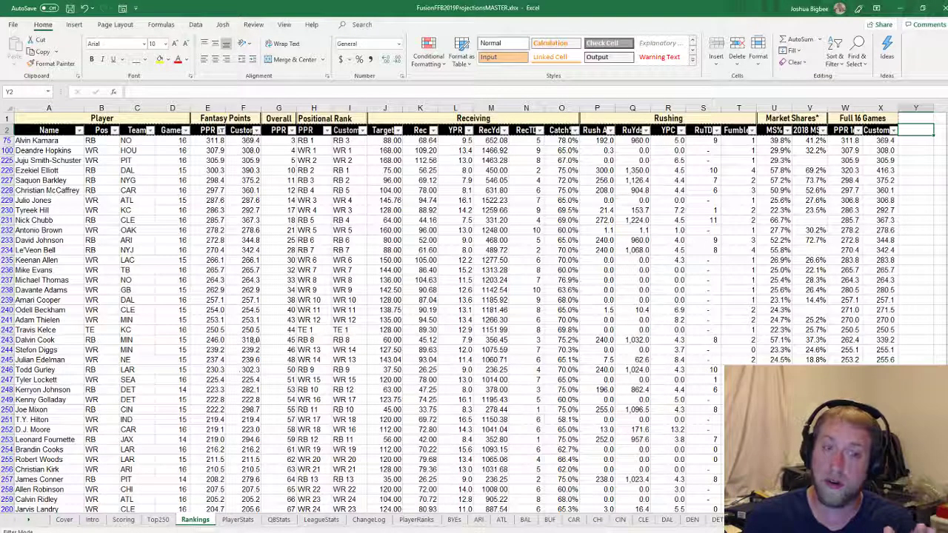
Re-sort the Top250 sheet by PPR fantasy points from largest to smallest.
left_click(158, 519)
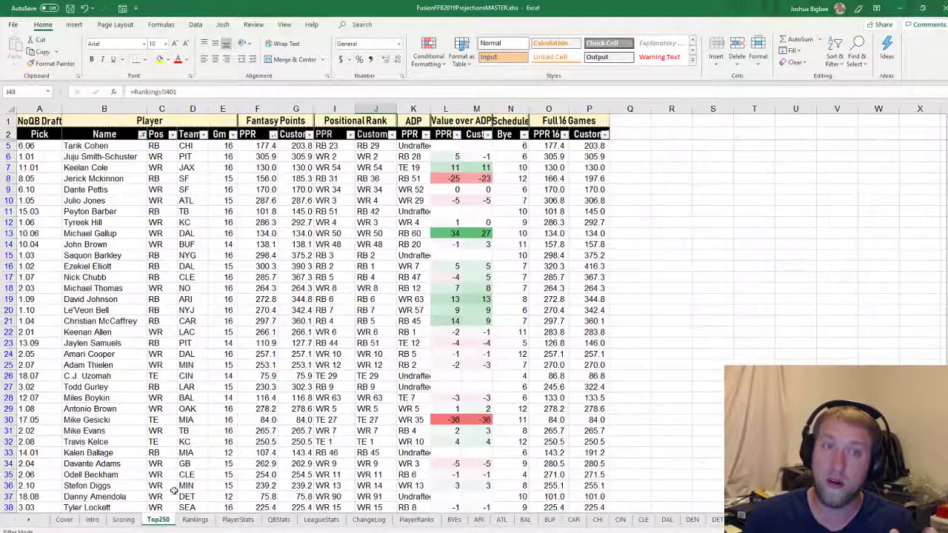
left_click(273, 134)
key("Escape")
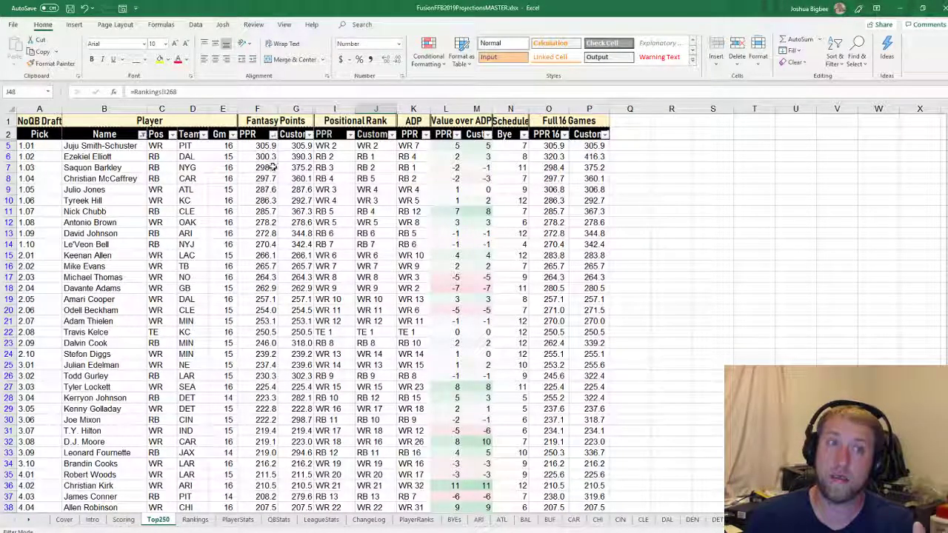
left_click(271, 169)
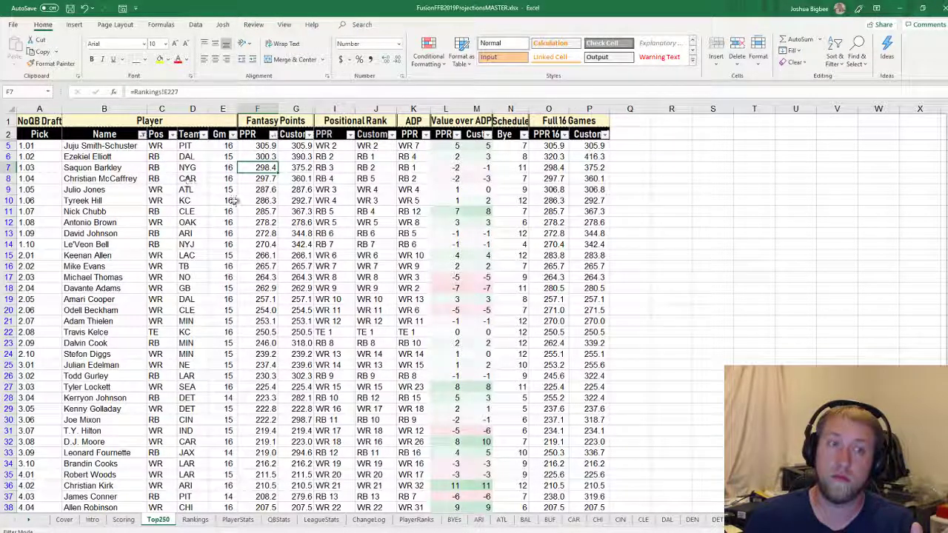
Sort the Top250 players by name from Z to A and clear the Name column's filter.
left_click(142, 135)
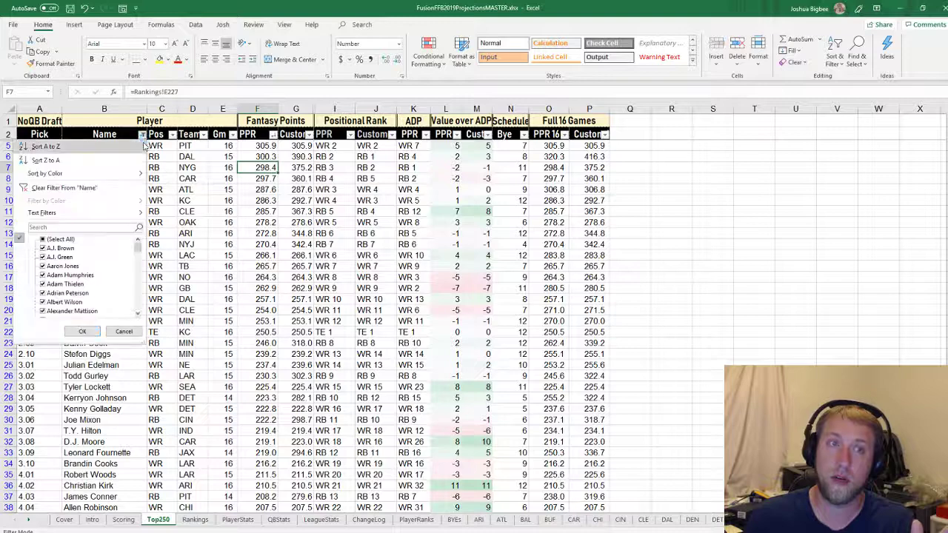
left_click(118, 156)
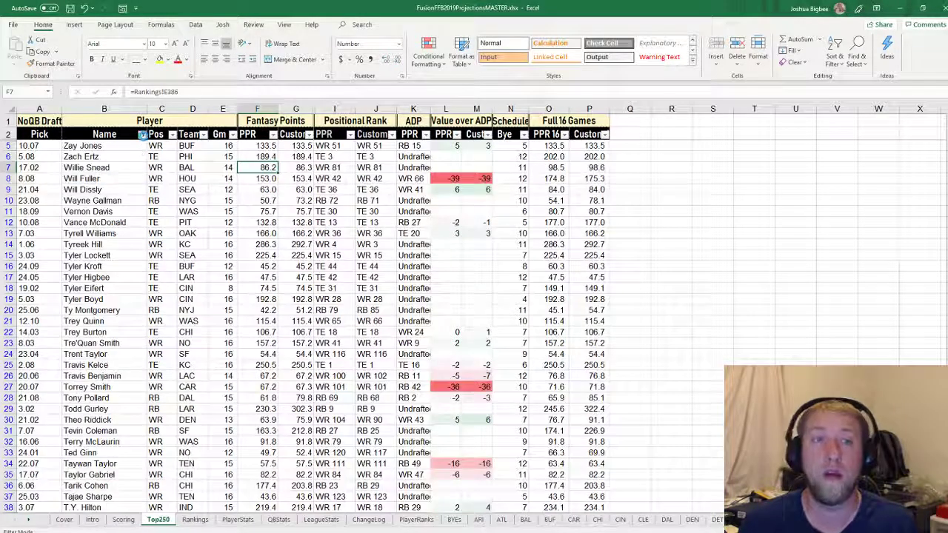
left_click(141, 135)
left_click(108, 188)
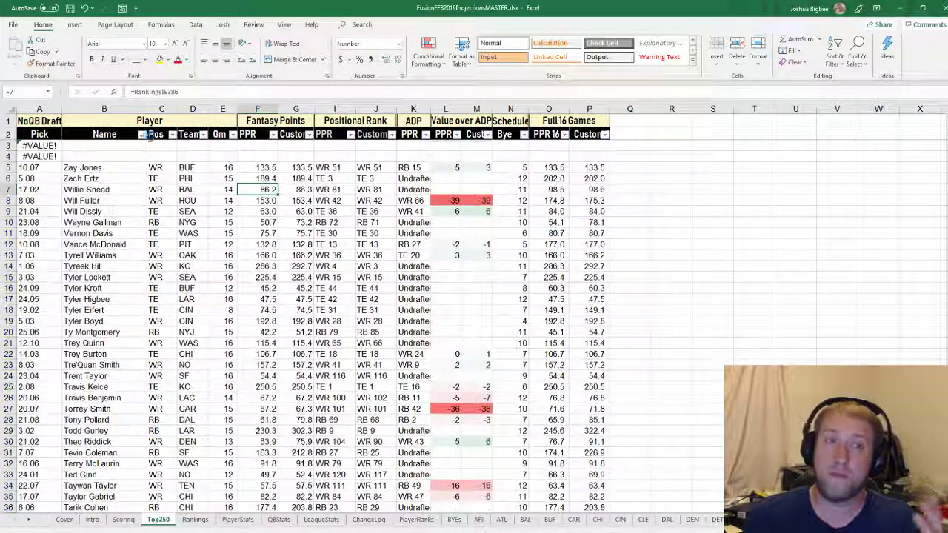
Reapply the Name column filter on Top250 so that blank names are excluded.
left_click(142, 135)
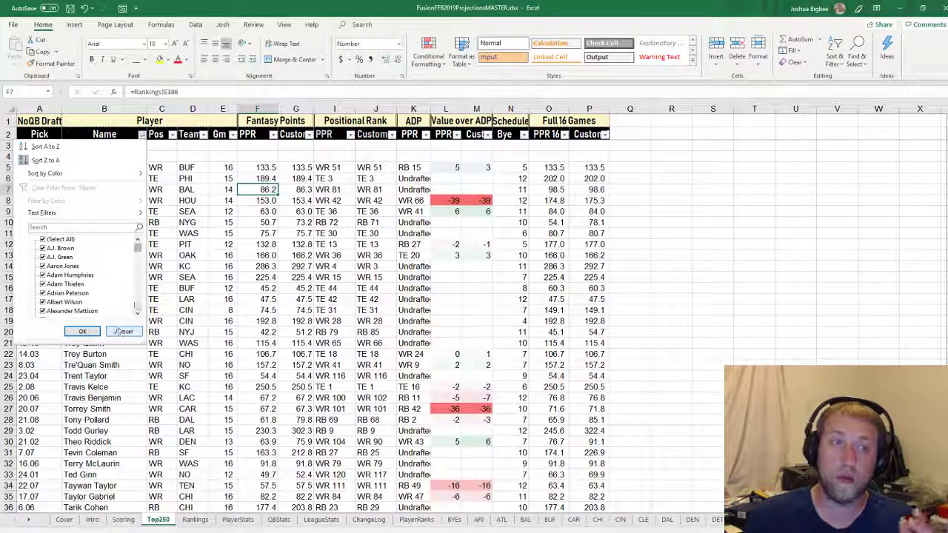
left_click_drag(139, 248, 140, 310)
left_click(43, 311)
left_click(82, 331)
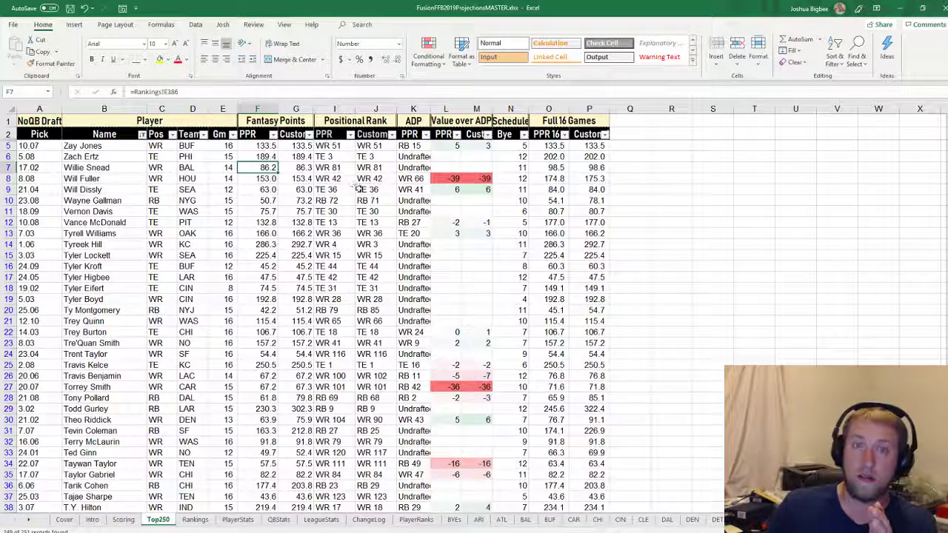
Sort the Top250 list by Custom positional rank from Z to A.
left_click(464, 121)
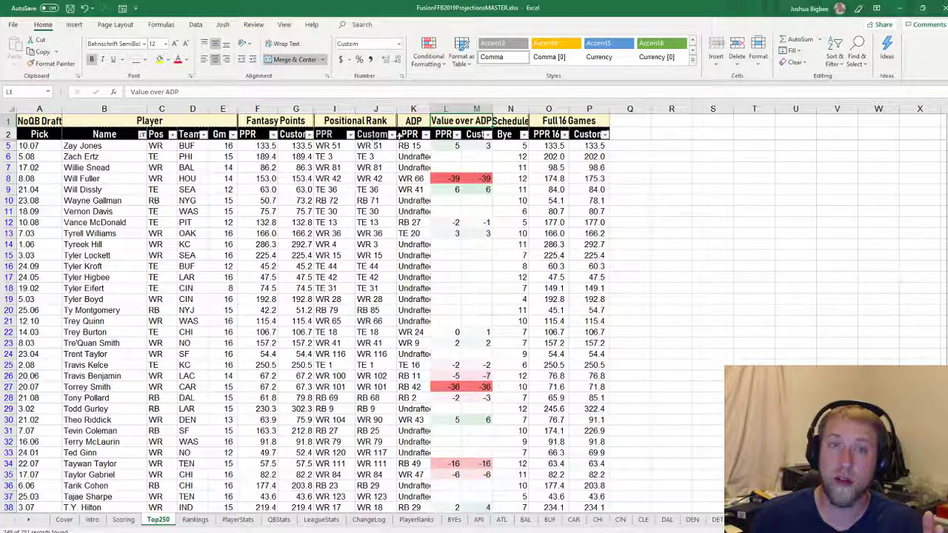
left_click(391, 134)
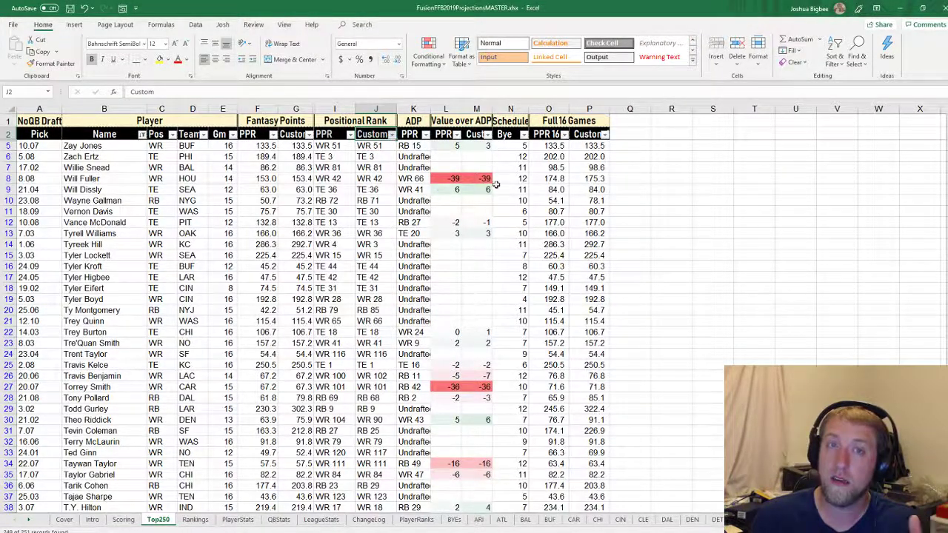
left_click(447, 123)
left_click(473, 134)
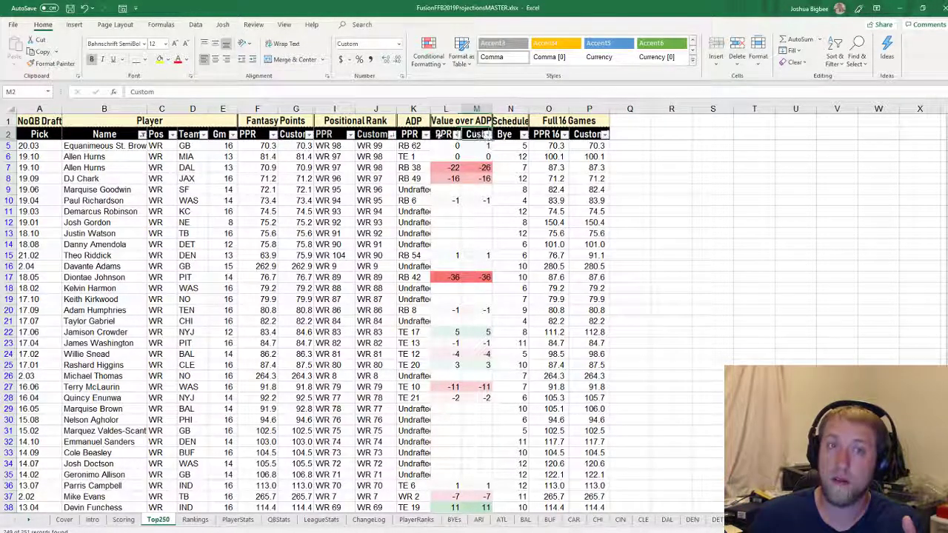
Sort the Top250 list by PPR fantasy points from largest to smallest and check the first-listed players' Value over ADP.
left_click(272, 135)
left_click(170, 164)
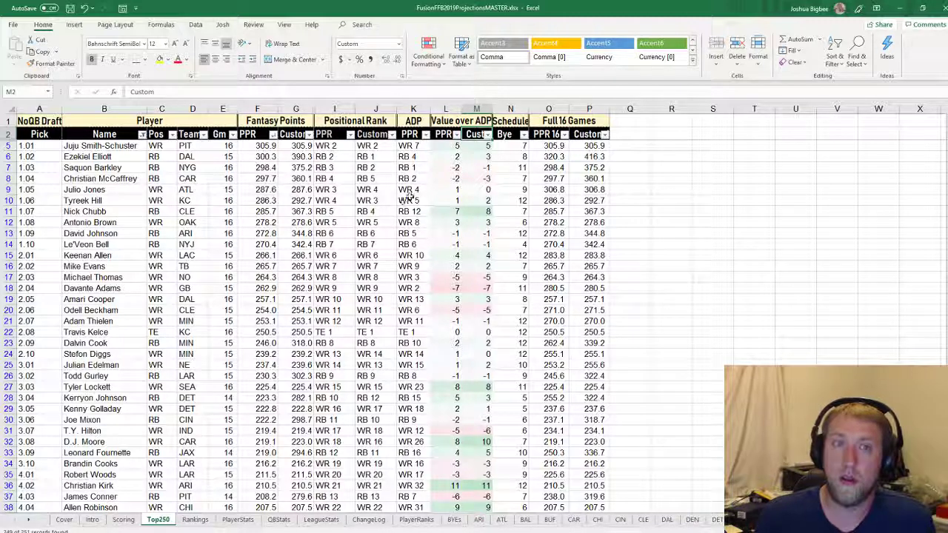
left_click(453, 146)
left_click(477, 153)
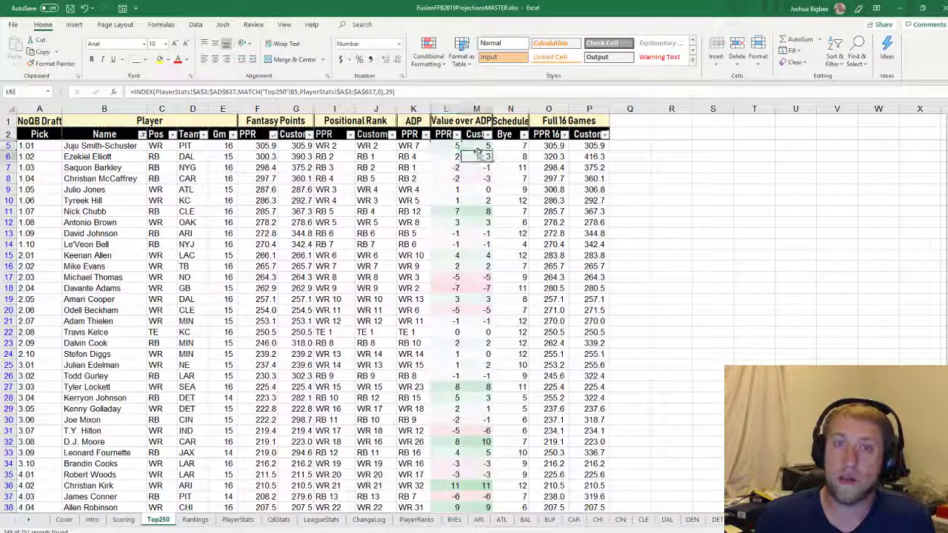
left_click(451, 147)
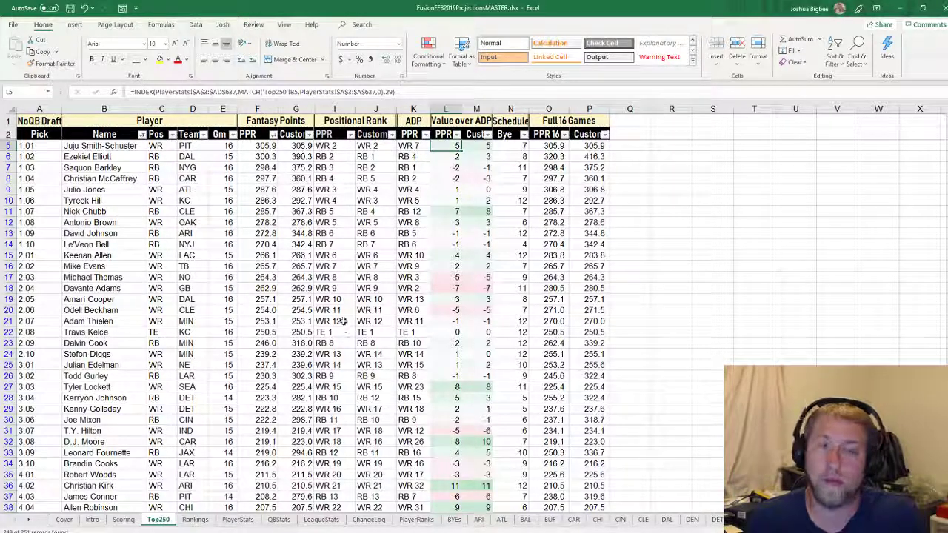
Compare the PPR and Custom Value over ADP figures of Juju Smith-Schuster, Nick Chubb and Christian McCaffrey.
left_click(459, 165)
left_click(457, 134)
left_click(453, 146)
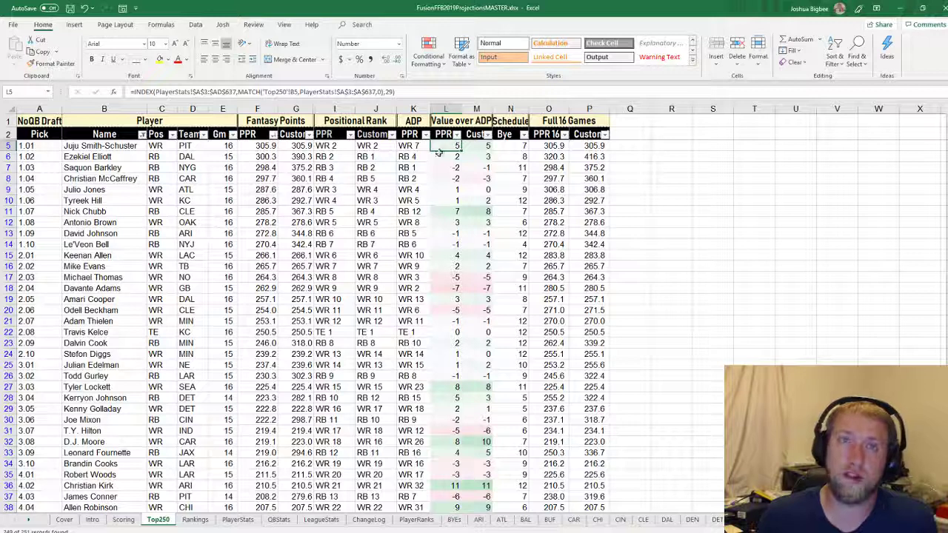
left_click(453, 211)
left_click(472, 211)
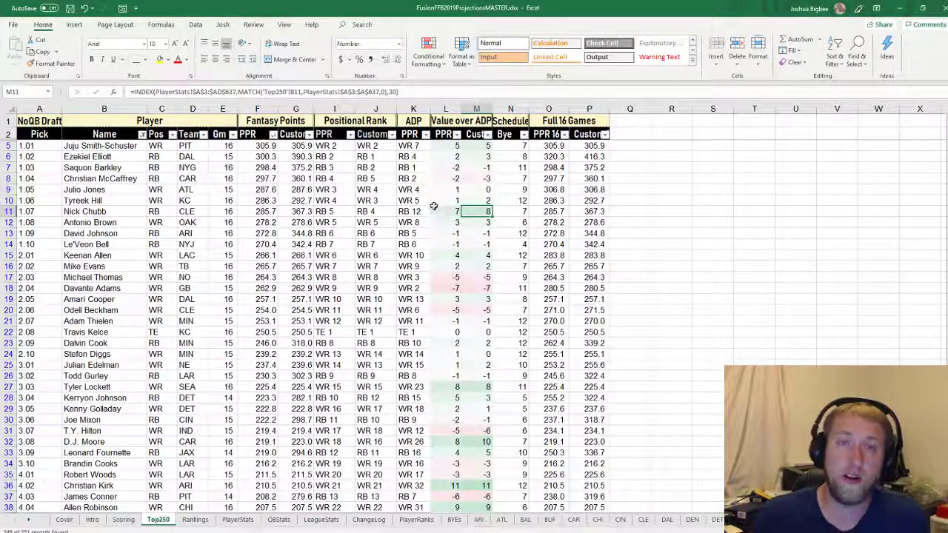
double_click(445, 179)
left_click(477, 180)
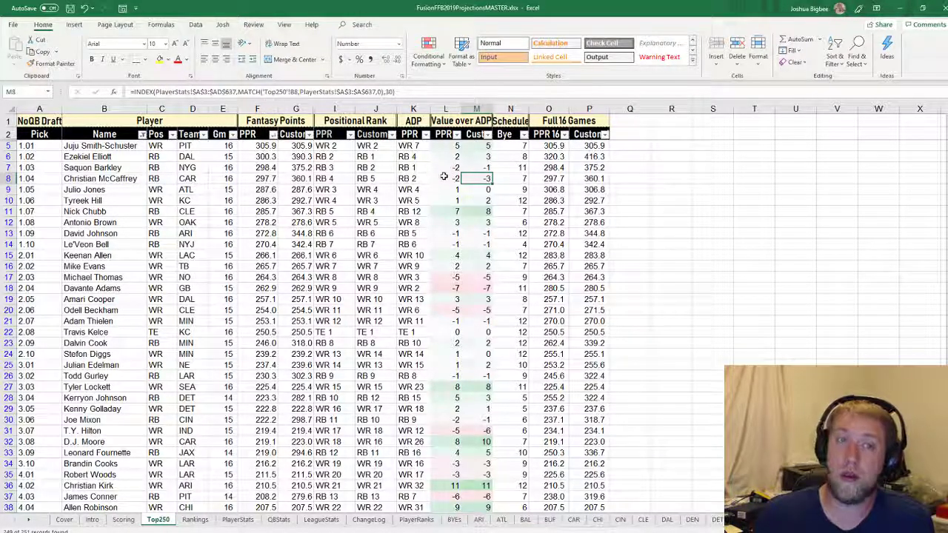
Compare Saquon Barkley's and Christian McCaffrey's positional ranks and ADP with their PPR and Custom Value over ADP.
left_click(451, 167)
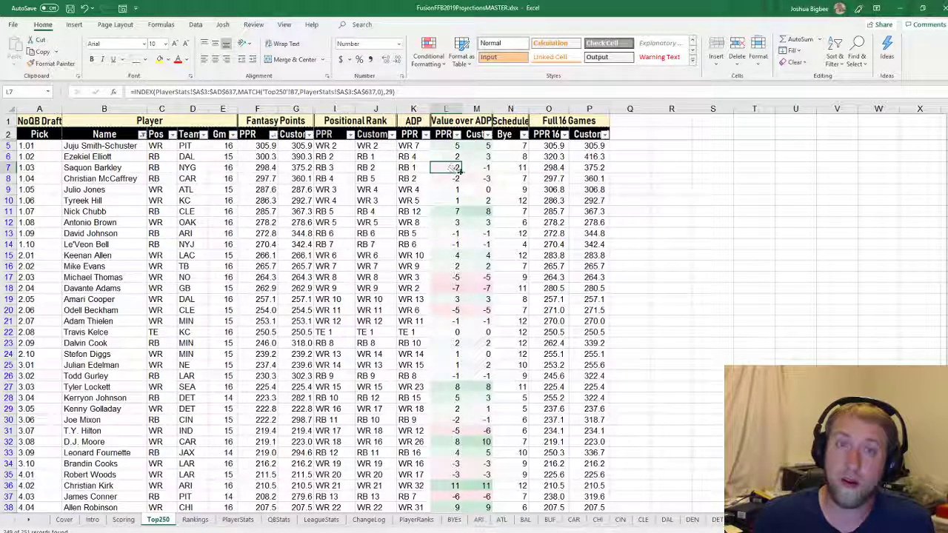
left_click(472, 169)
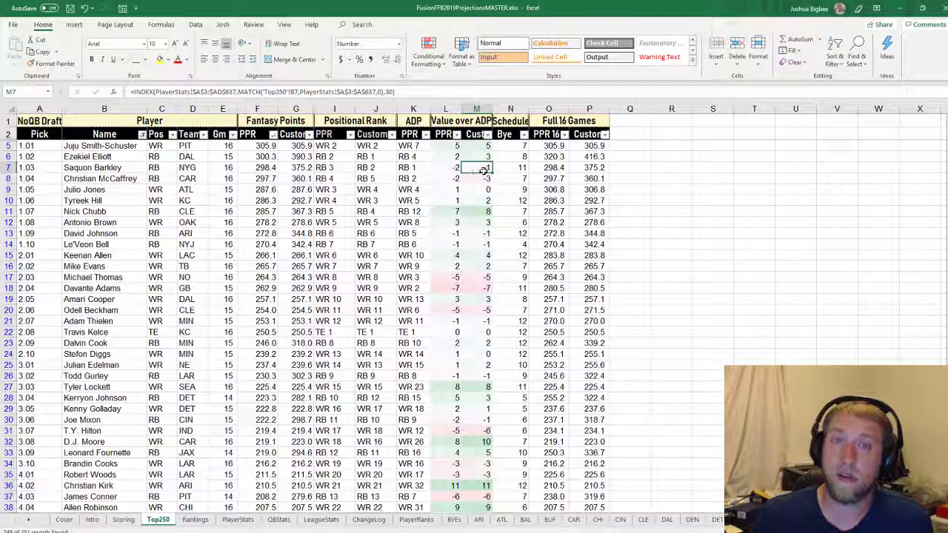
key("Left")
key("Left")
key("Left")
key("Left")
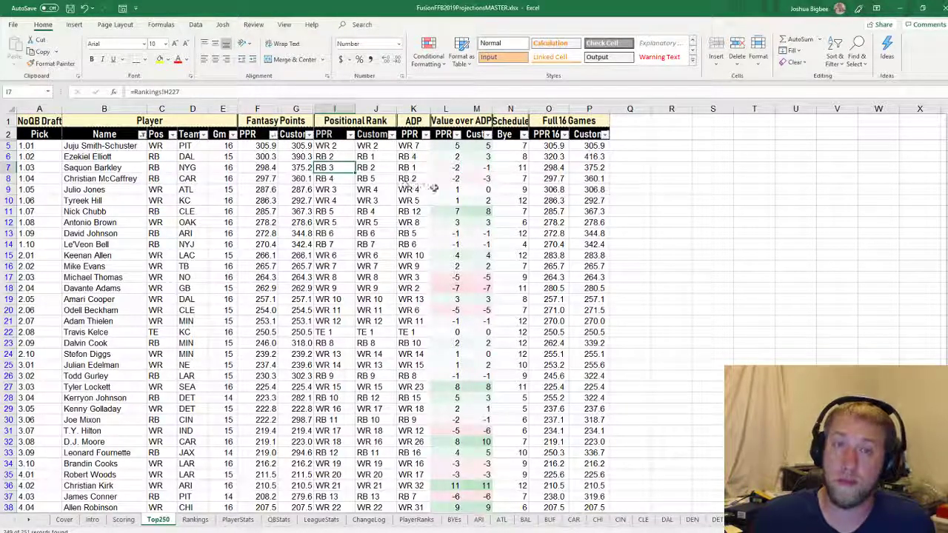
left_click(379, 167)
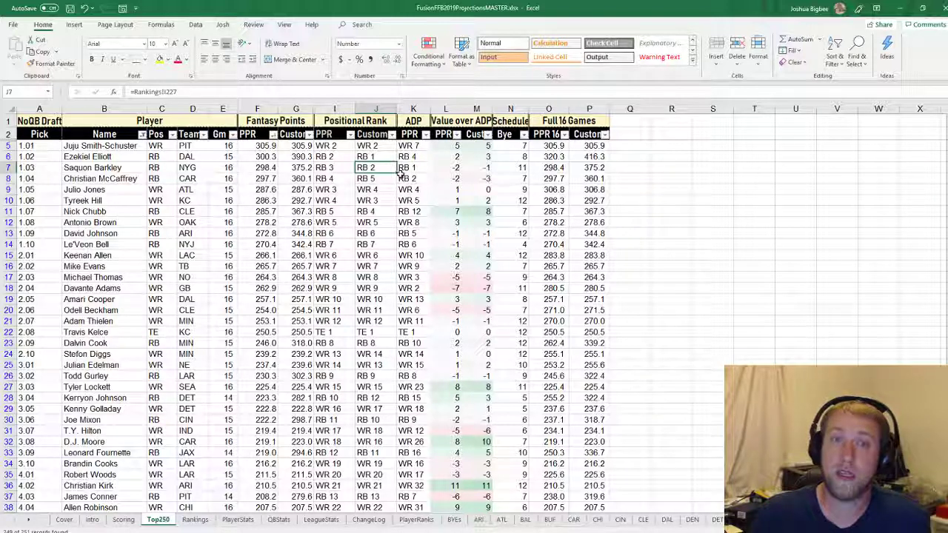
left_click(481, 169)
key("Left")
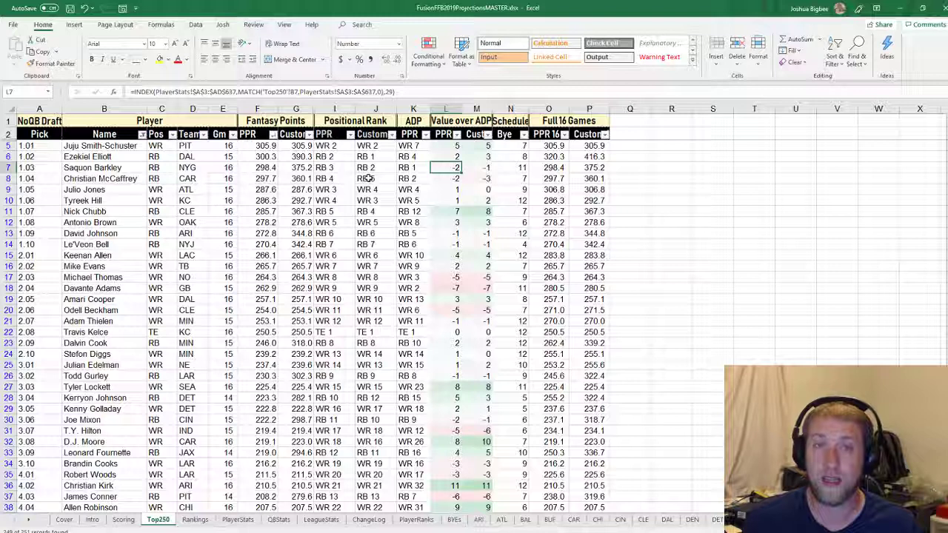
left_click(478, 180)
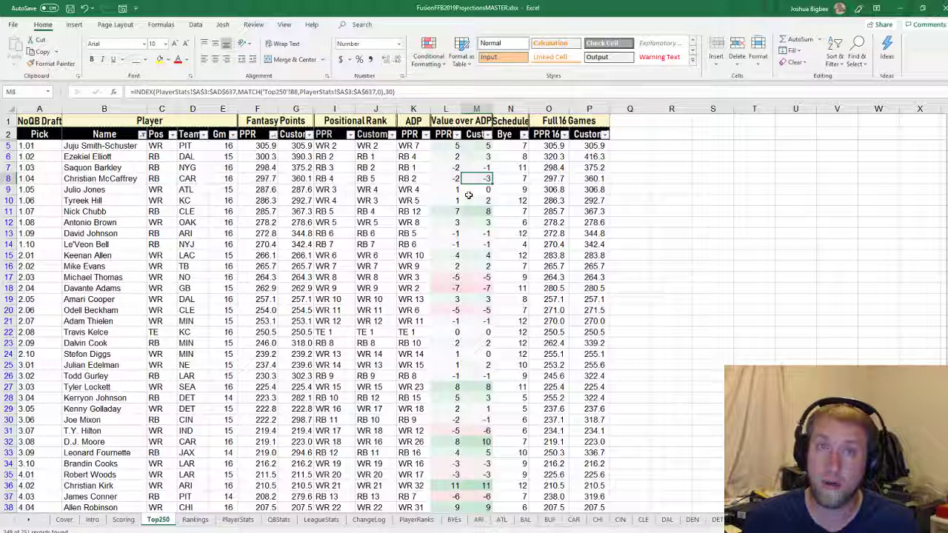
left_click(370, 179)
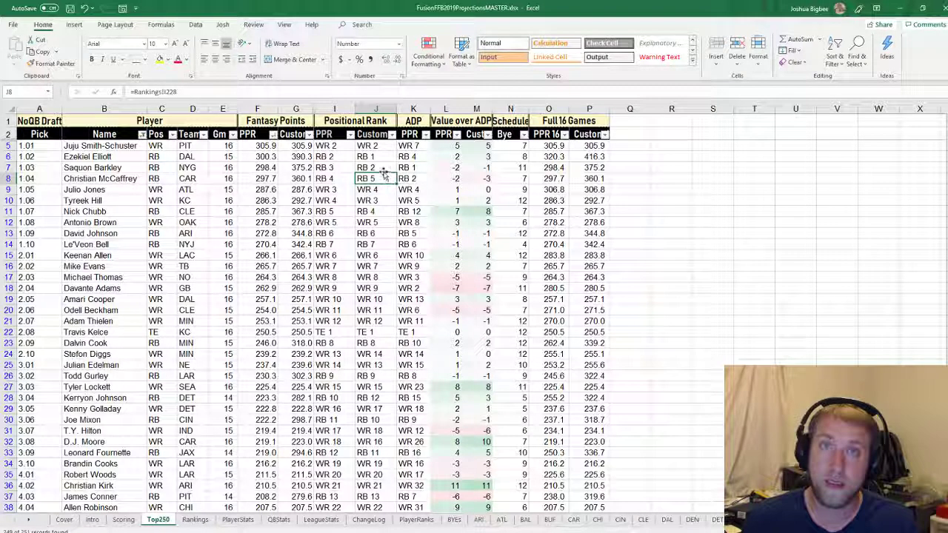
left_click(382, 169)
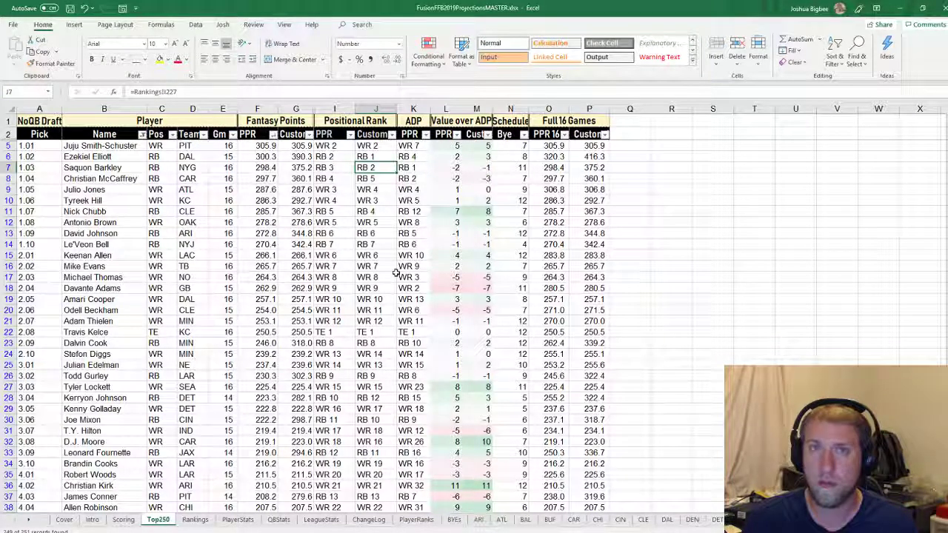
Compare the Value over ADP figures of Courtland Sutton, Austin Ekeler, Aaron Jones and A.J. Green in the Top250 list.
scroll(402, 271, "down", 7)
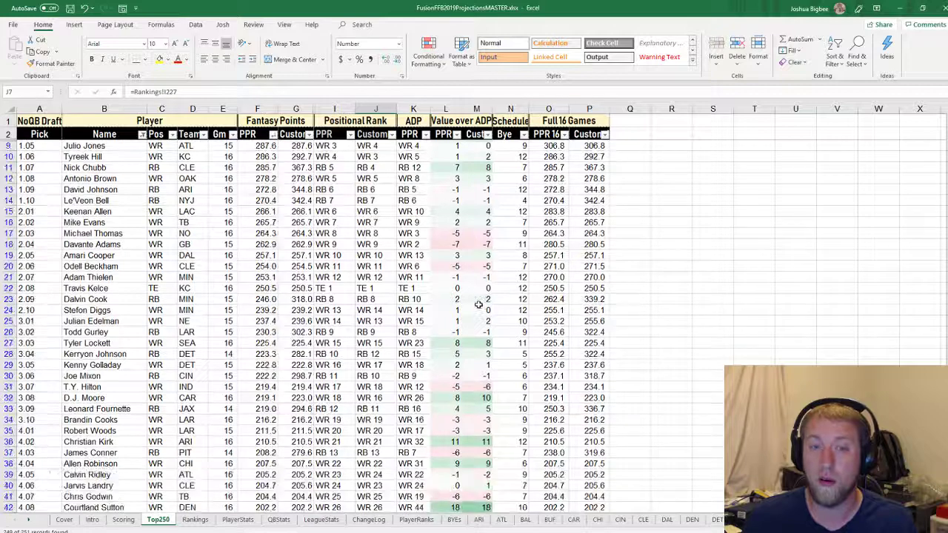
scroll(459, 307, "down", 2)
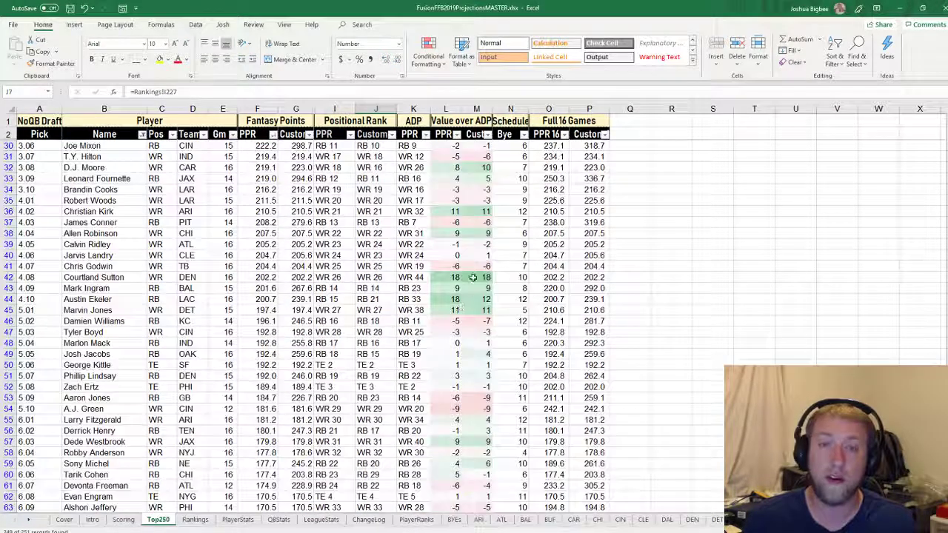
left_click(478, 277)
left_click(471, 299)
left_click(443, 300)
left_click(452, 399)
left_click(454, 419)
left_click(456, 409)
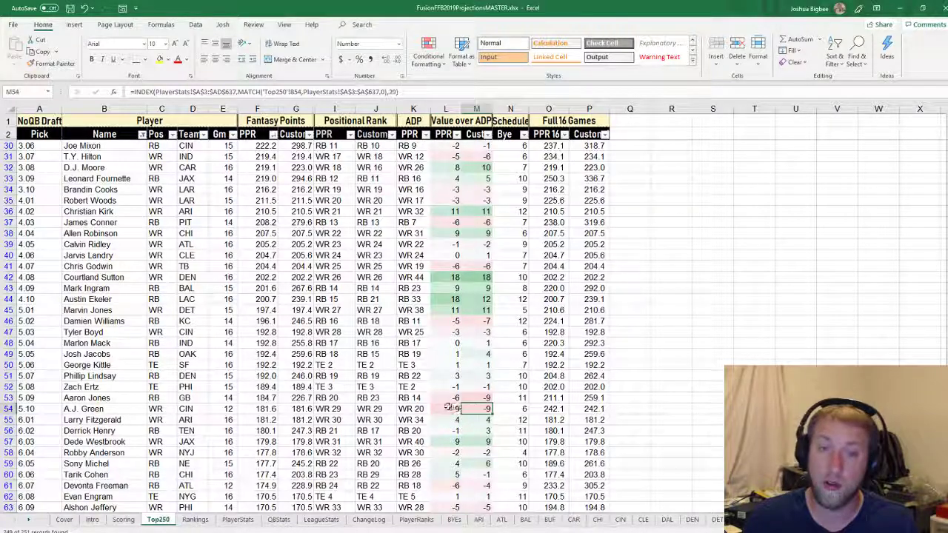
Check Cooper Kupp's and Melvin Gordon's Value over ADP, then return to the start of the list and select the first player's bye week.
scroll(459, 403, "down", 7)
left_click(456, 354)
left_click(456, 387)
left_click(480, 409)
left_click(454, 409)
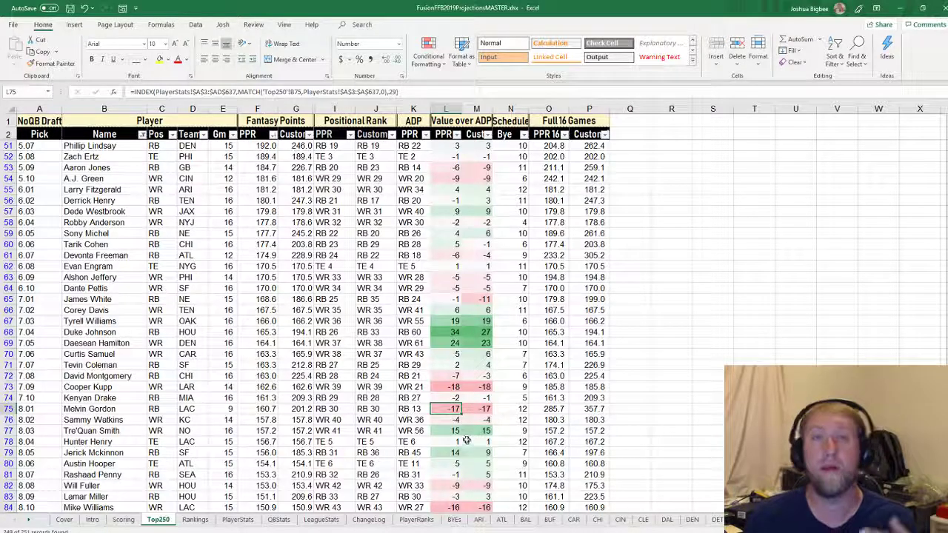
scroll(467, 443, "up", 15)
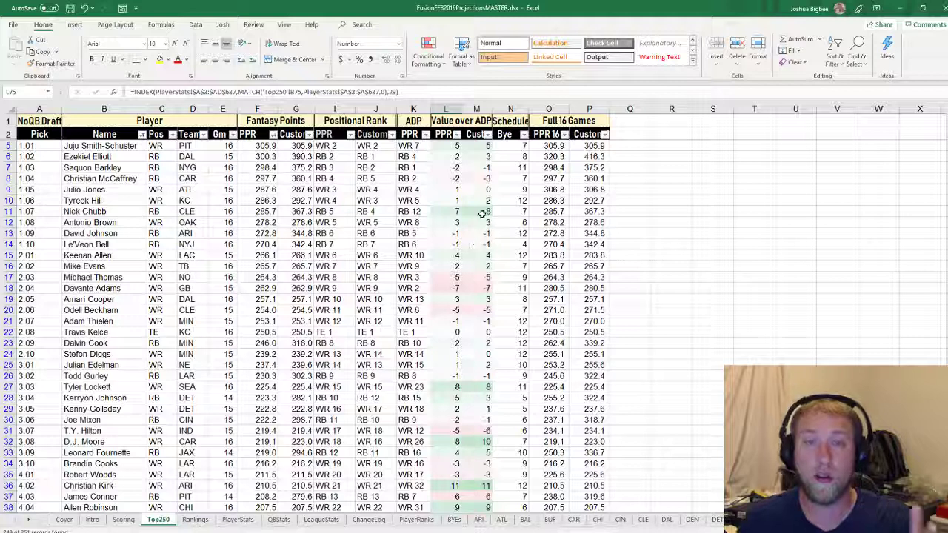
left_click(513, 148)
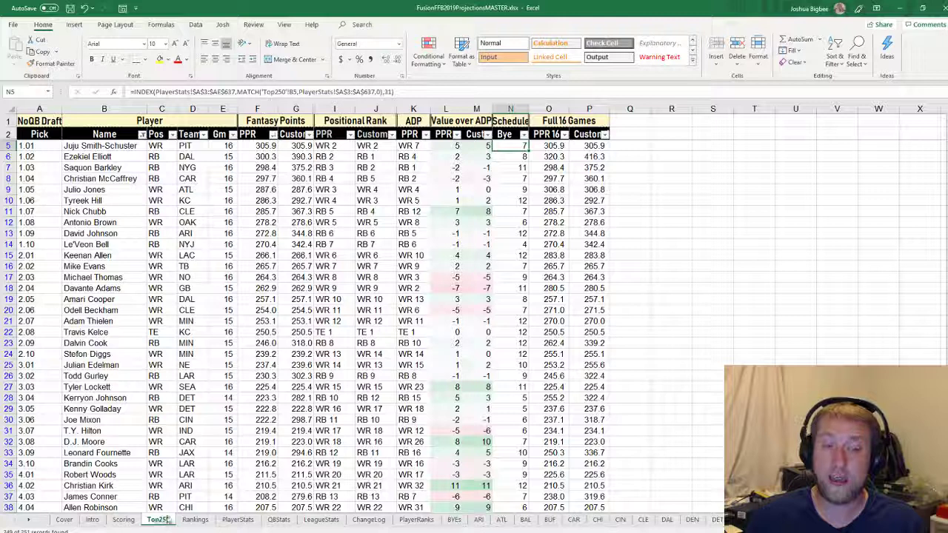
On the LeagueStats sheet, sort the team table by WR Pts from largest to smallest and select ATL's wide receiver points.
left_click(321, 519)
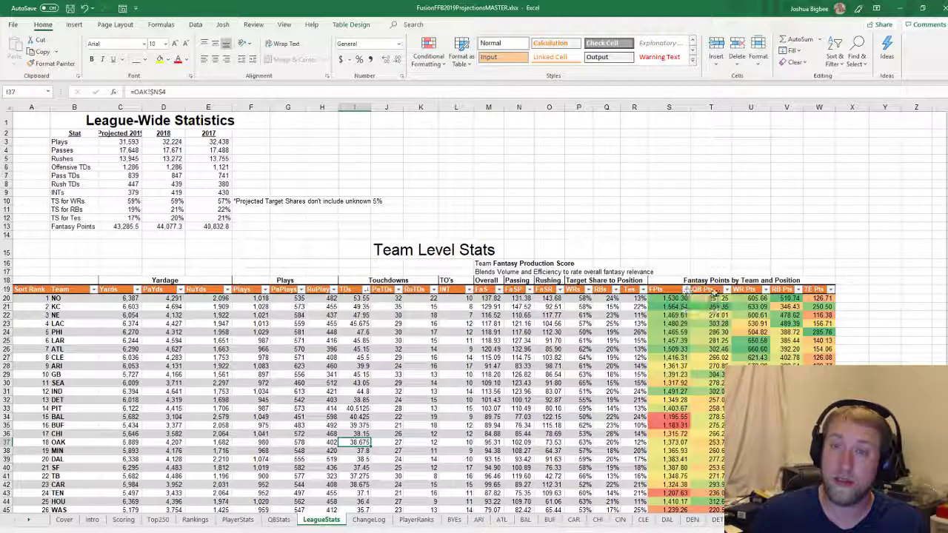
left_click(765, 290)
left_click(732, 315)
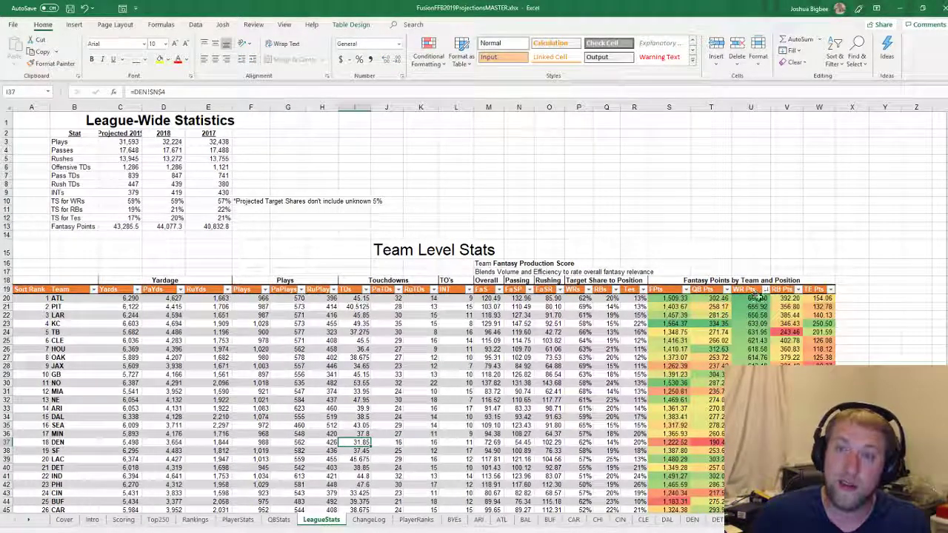
left_click(756, 299)
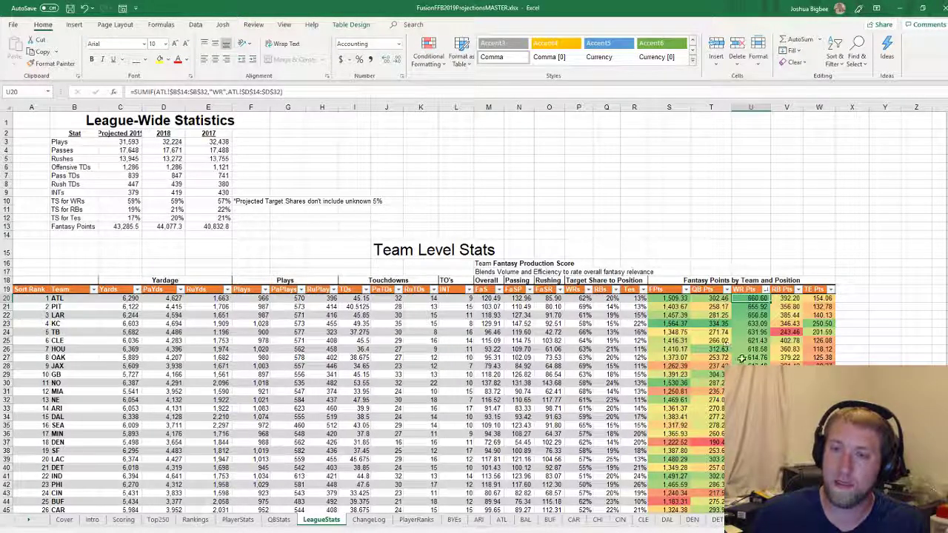
Review the lower-ranked teams around CIN in the WR Pts order, then return to ATL's wide receiver points.
scroll(71, 484, "down", 4)
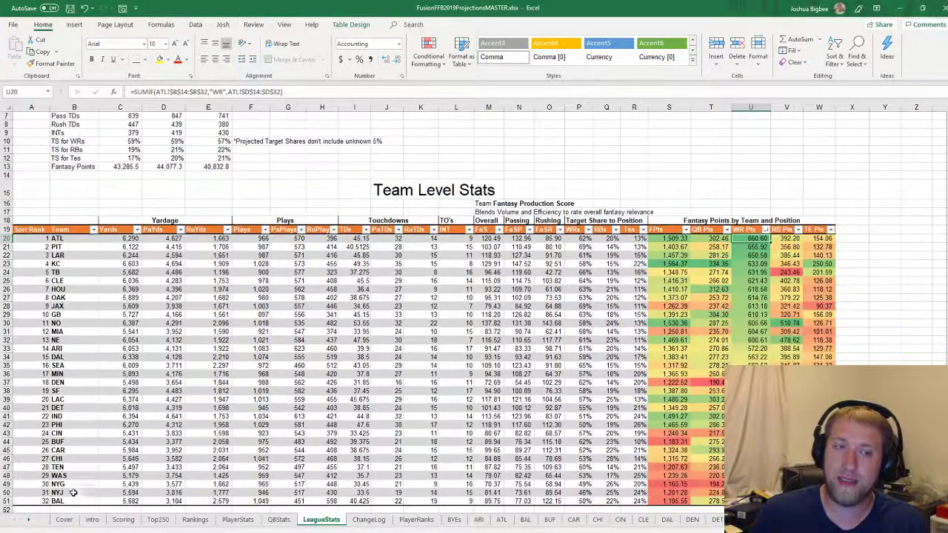
left_click(70, 365)
left_click(63, 383)
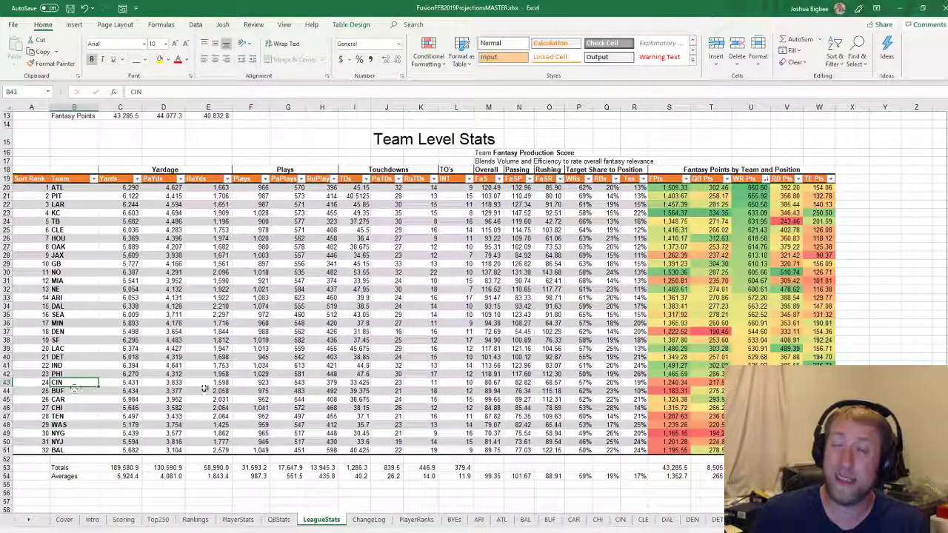
scroll(700, 331, "down", 3)
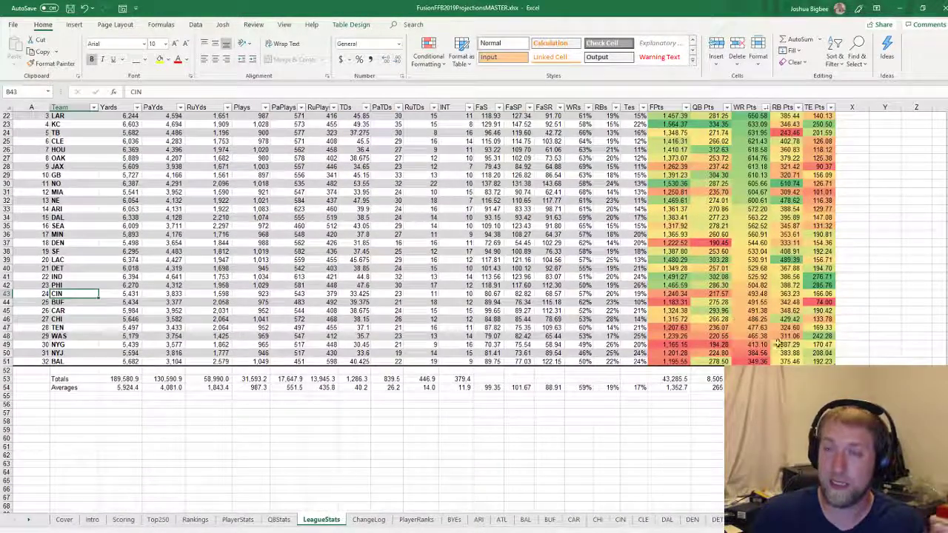
scroll(776, 333, "up", 5)
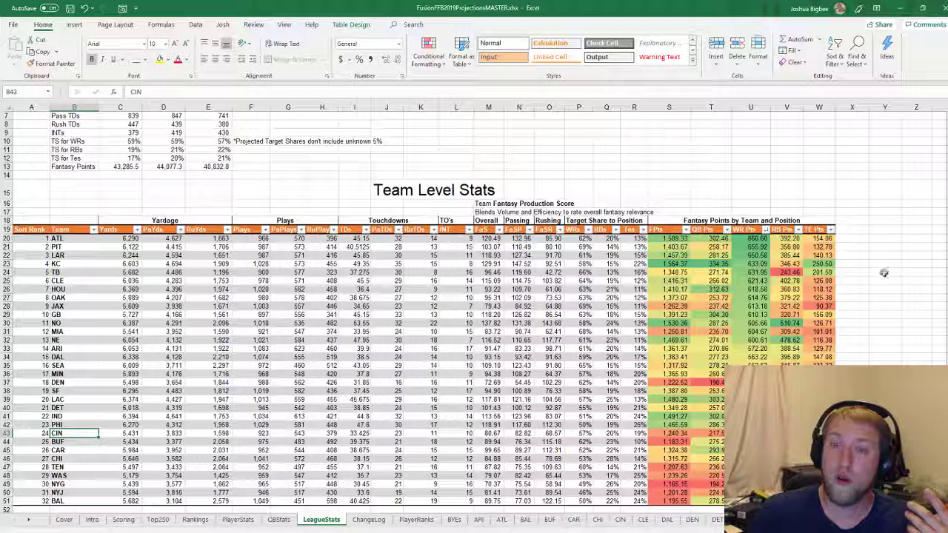
left_click(757, 238)
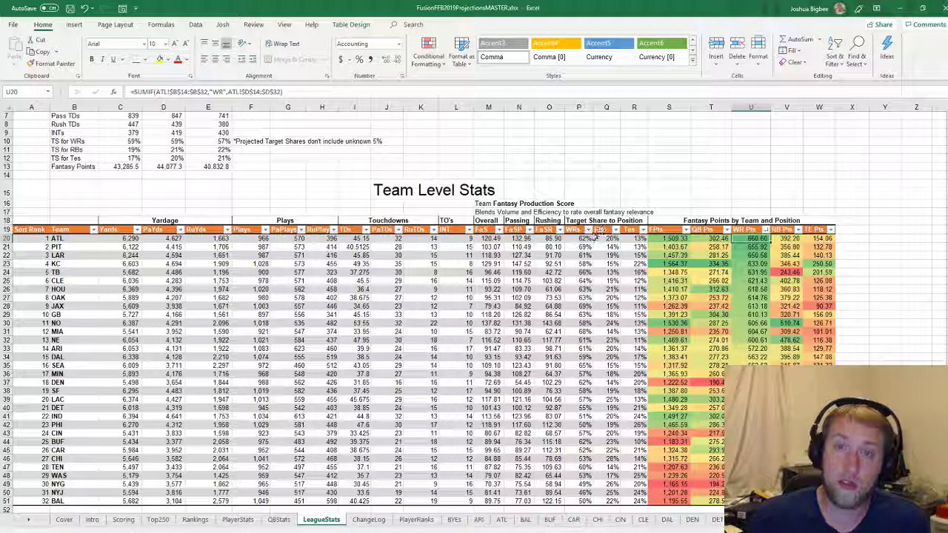
Sort the team table by WR target share from largest to smallest and check the shares of JAX and PIT.
left_click(589, 230)
left_click(561, 252)
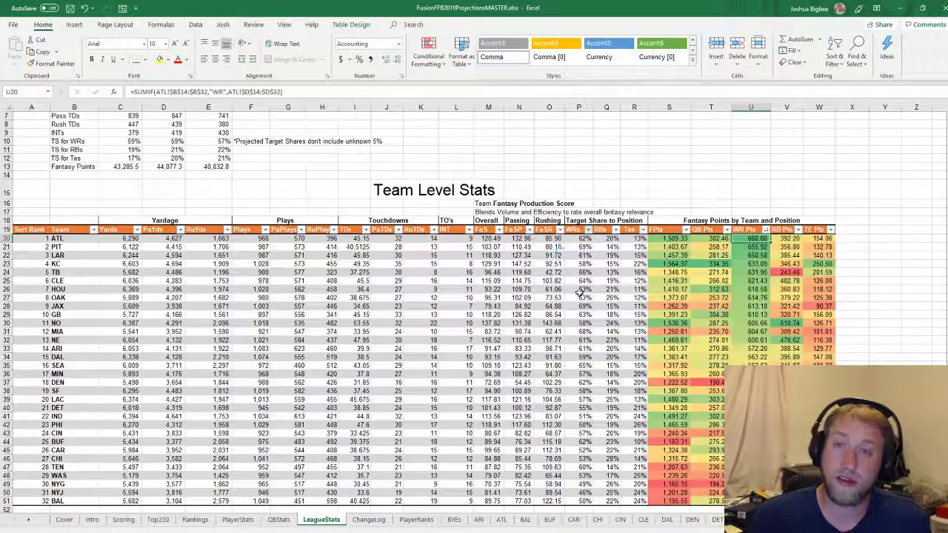
left_click(581, 238)
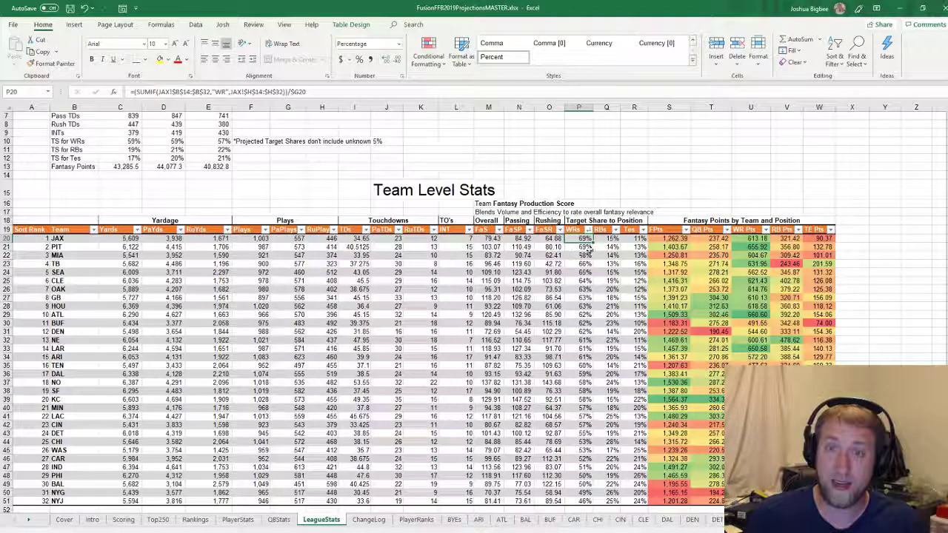
left_click(590, 247)
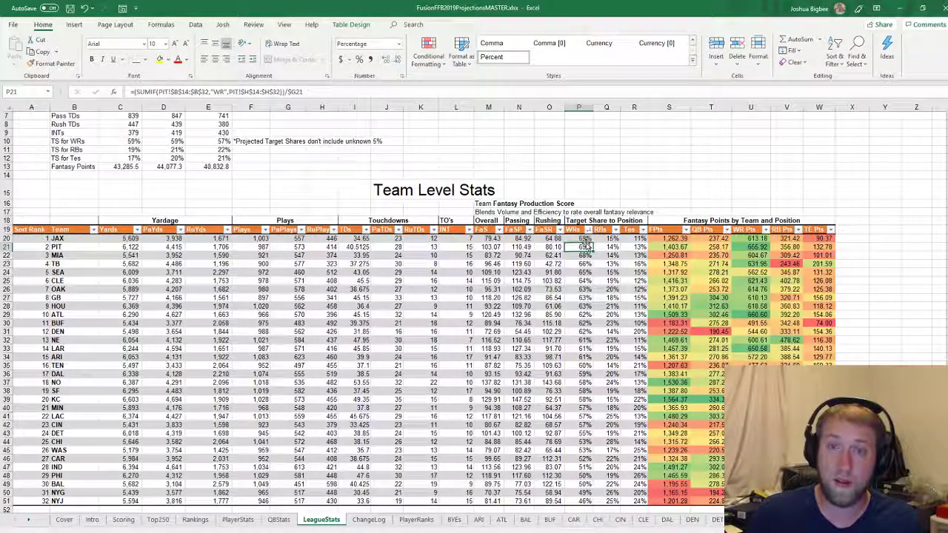
left_click(578, 239)
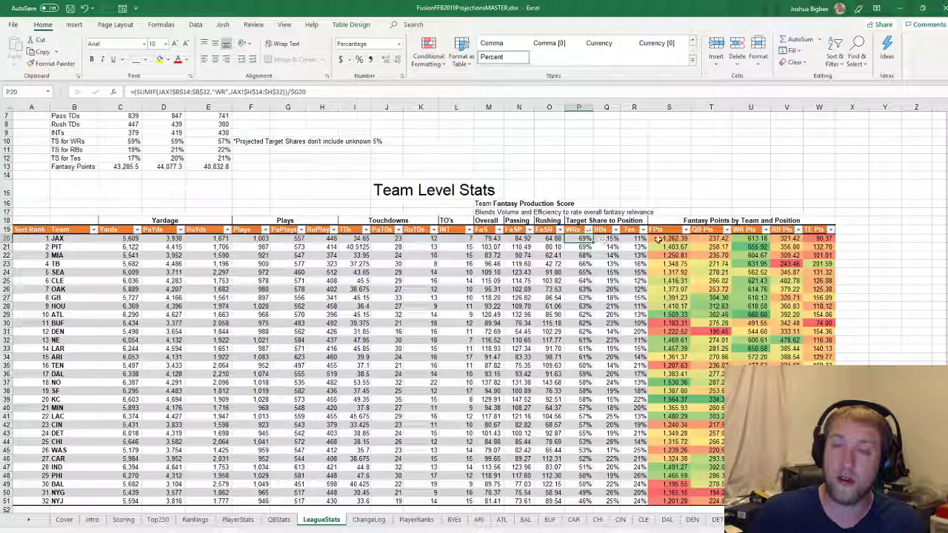
Sort the team table by WR Pts from largest to smallest again and compare the JAX row with ATL's wide receiver points.
left_click(765, 230)
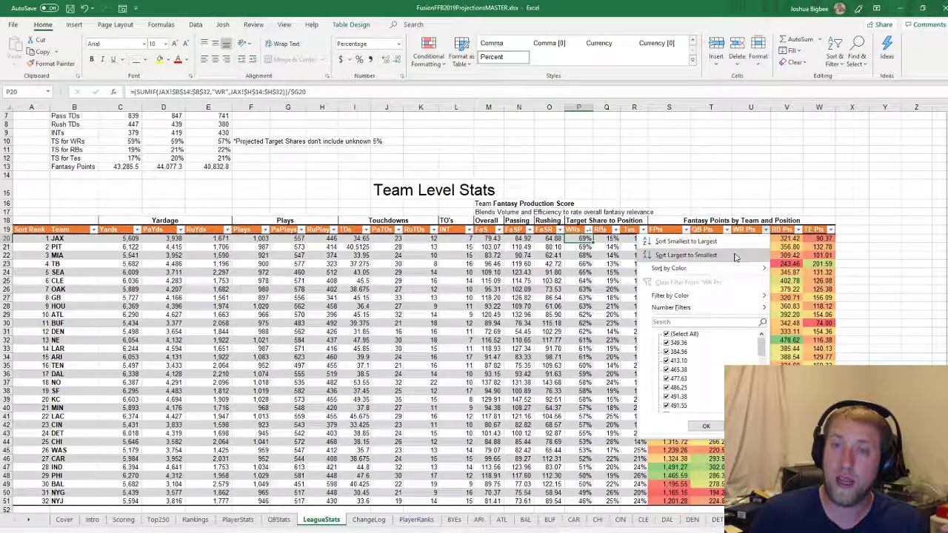
left_click(685, 255)
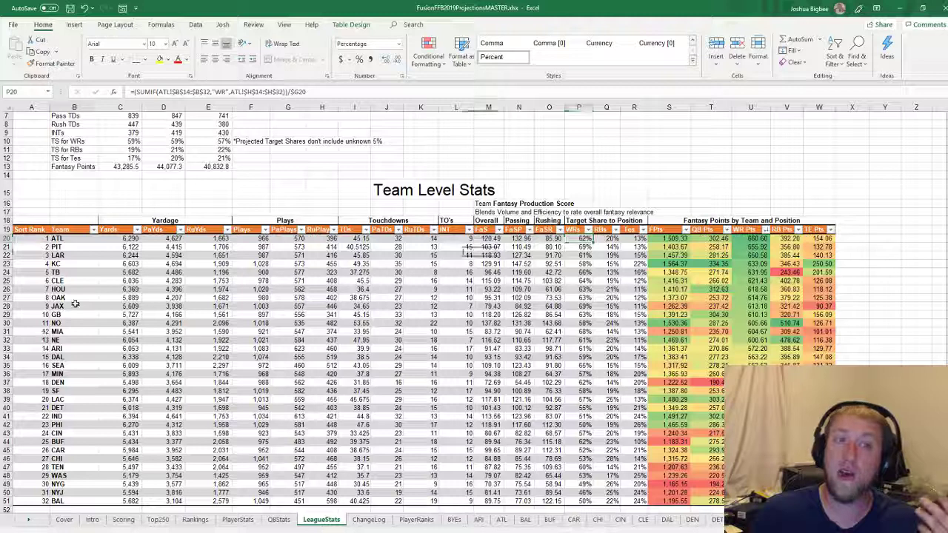
left_click(72, 306)
left_click_drag(24, 305, 761, 306)
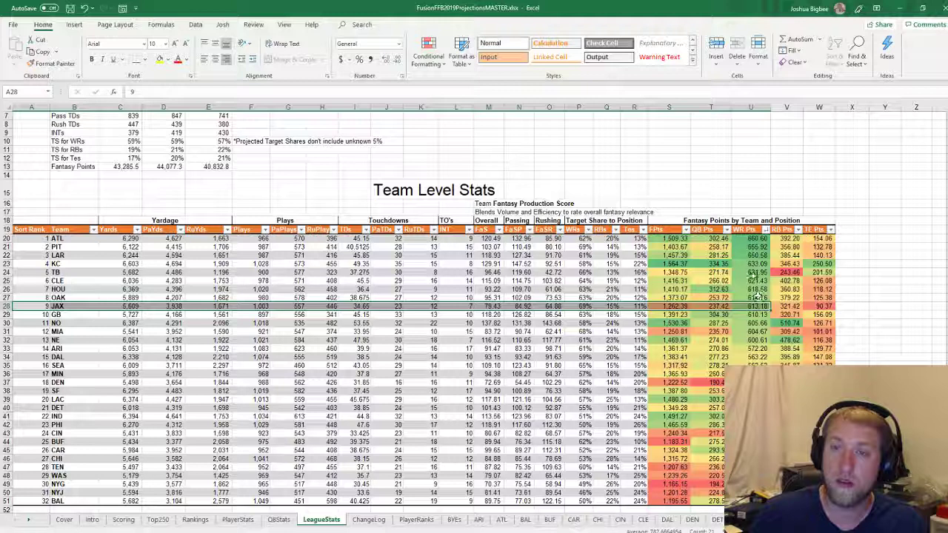
left_click(750, 239)
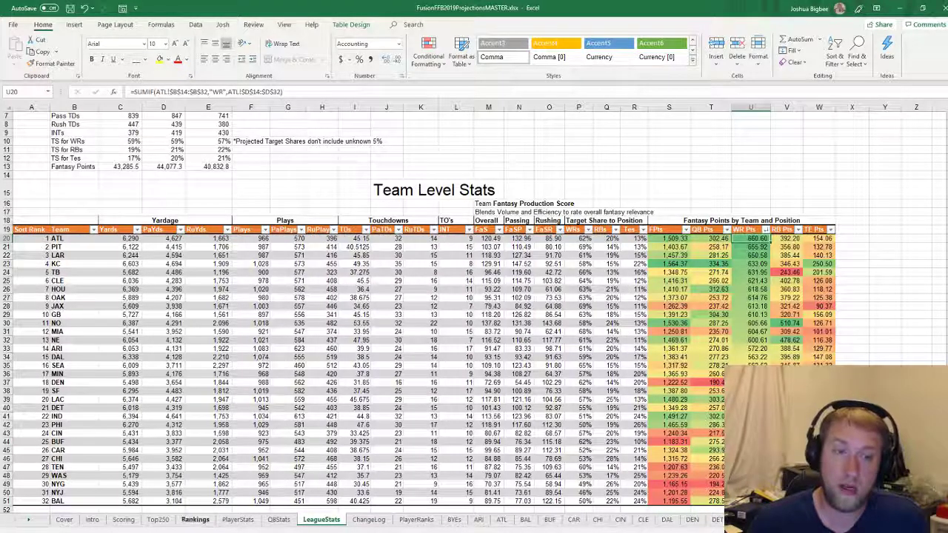
Find Dede Westbrook in the Top250 list and check his Custom Value over ADP.
left_click(156, 520)
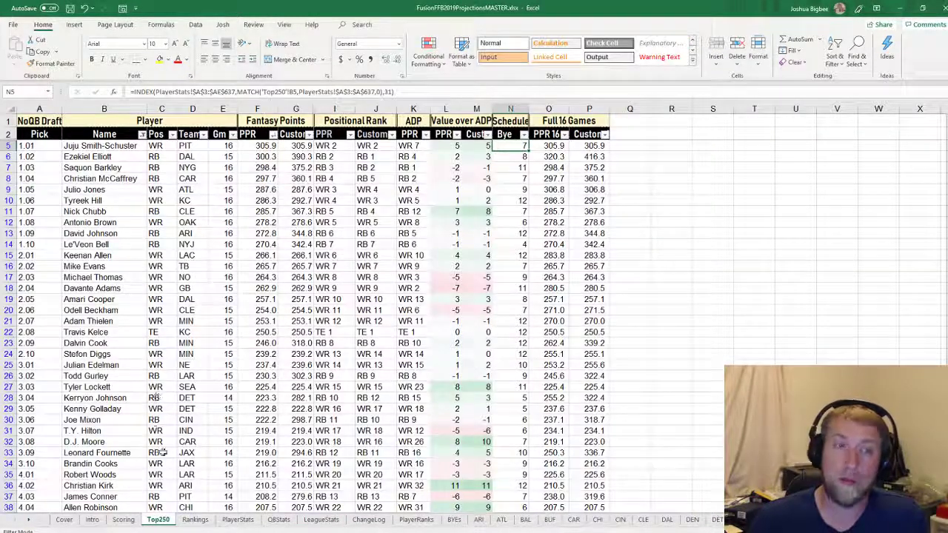
scroll(148, 453, "down", 3)
scroll(146, 457, "down", 8)
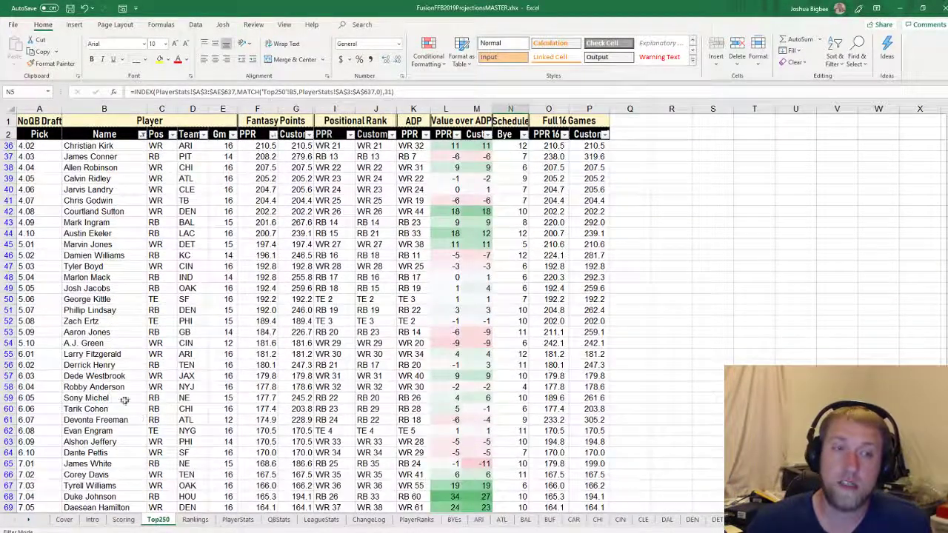
left_click(89, 376)
left_click(474, 376)
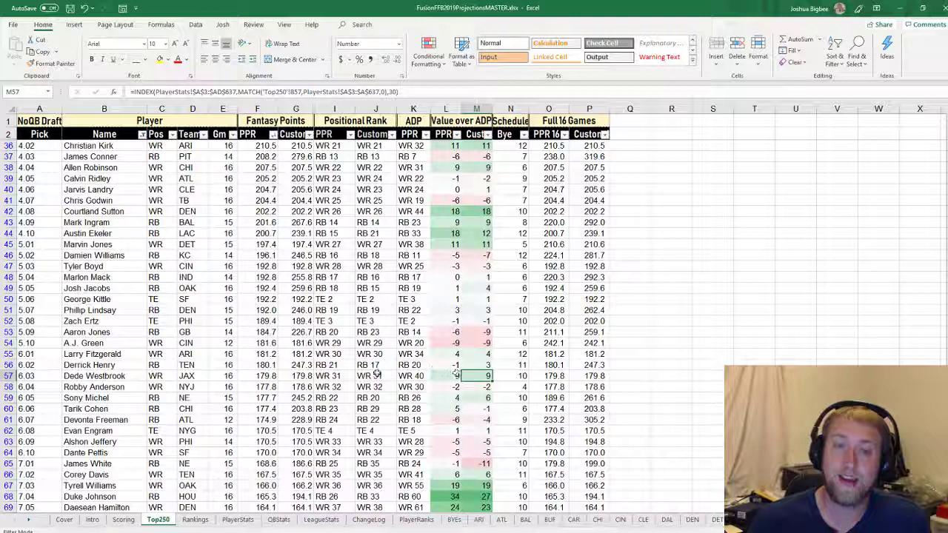
Compare Dede Westbrook's Custom positional rank with his PPR ADP and projected draft pick.
left_click(412, 386)
key("Left")
key("Right")
key("Left")
key("Up")
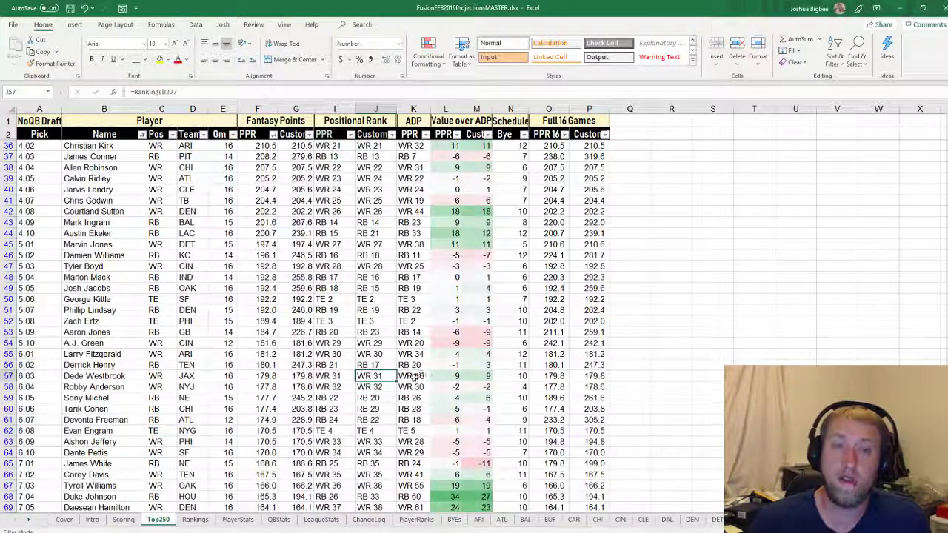
left_click(409, 377)
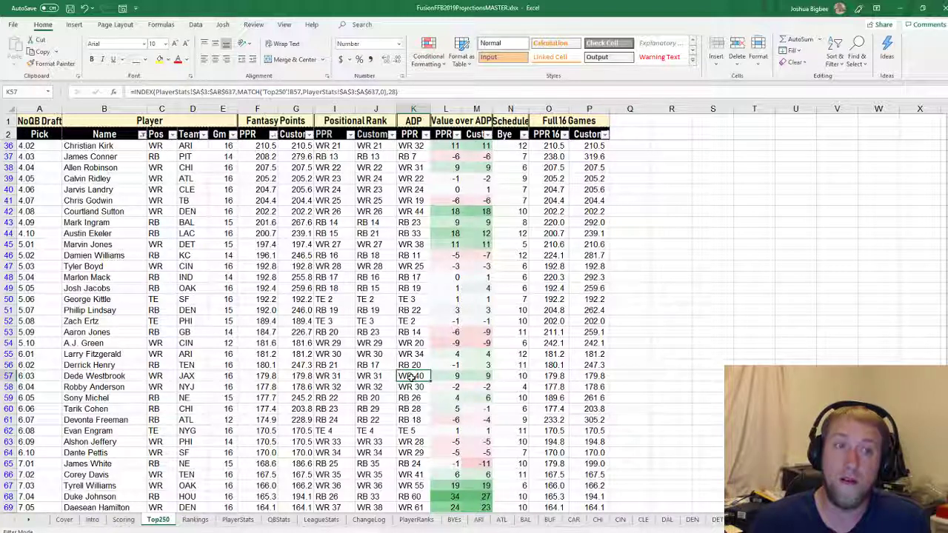
left_click(39, 377)
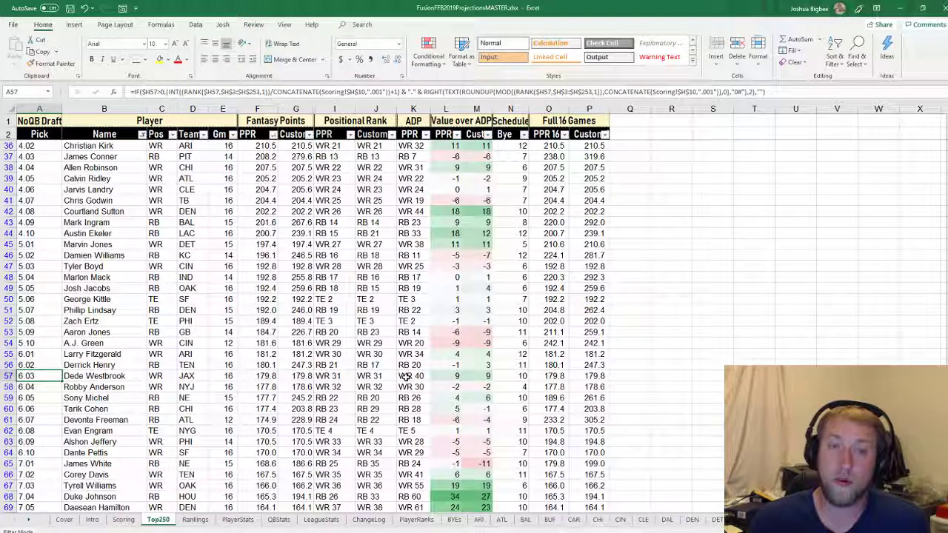
Compare Duke Johnson's Custom and PPR Value over ADP with his PPR ADP.
scroll(404, 378, "down", 5)
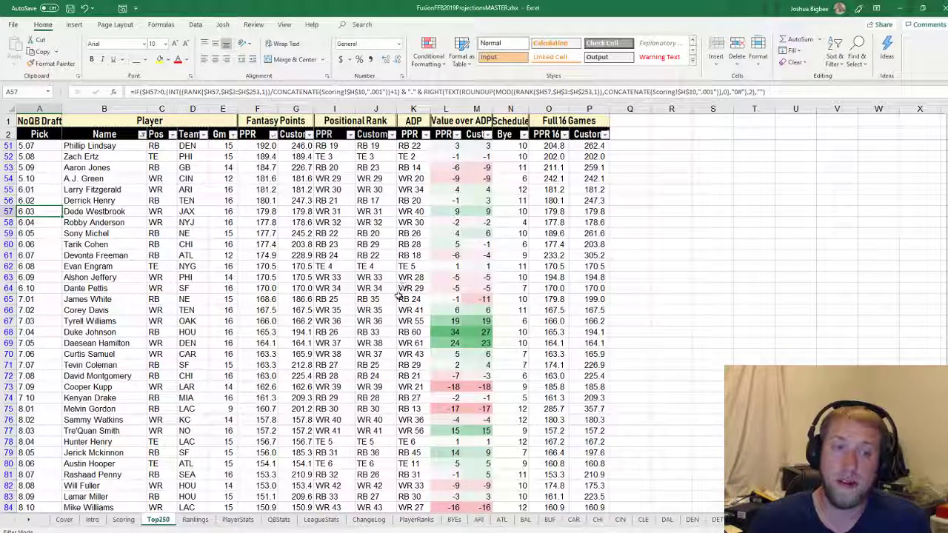
left_click(477, 334)
left_click(453, 332)
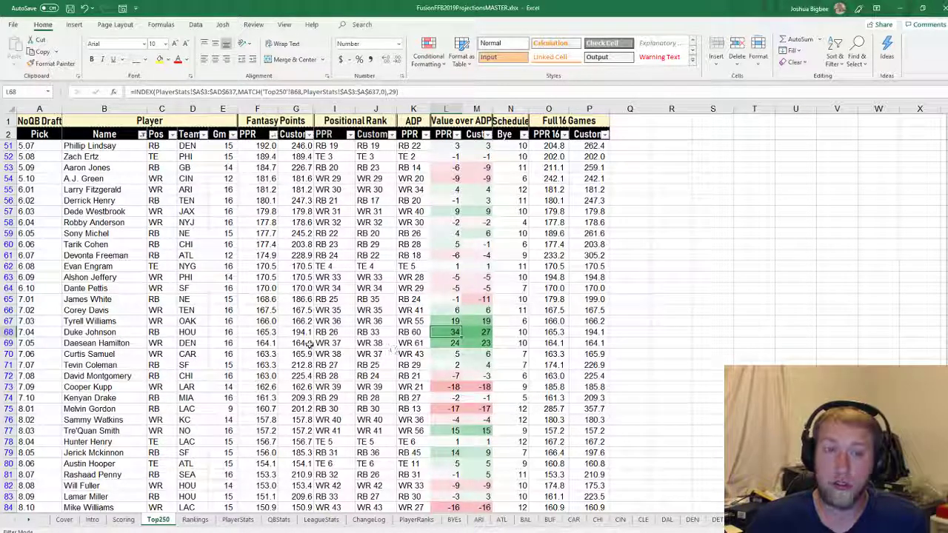
left_click(410, 333)
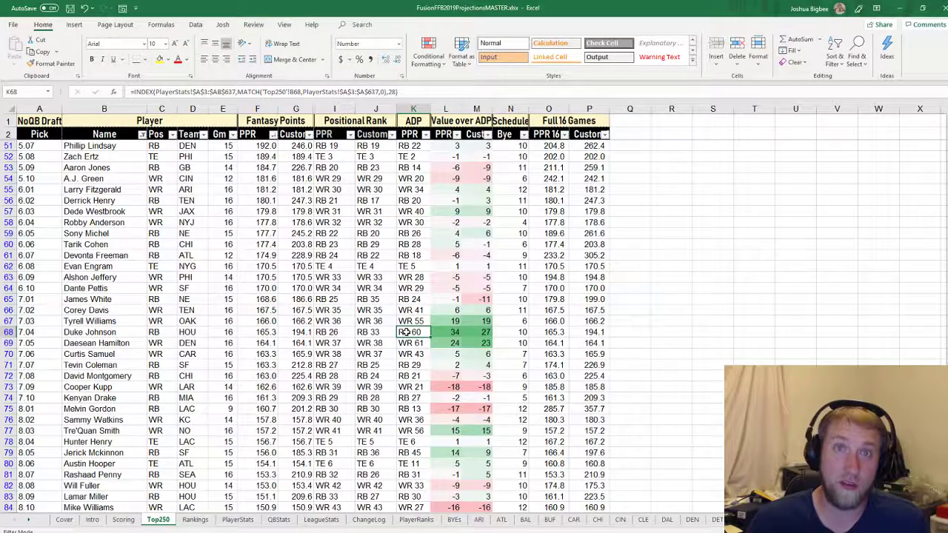
Return to the start of the Top250 list and check Odell Beckham's Custom Value over ADP.
scroll(414, 345, "up", 3)
scroll(418, 348, "up", 3)
scroll(518, 385, "up", 8)
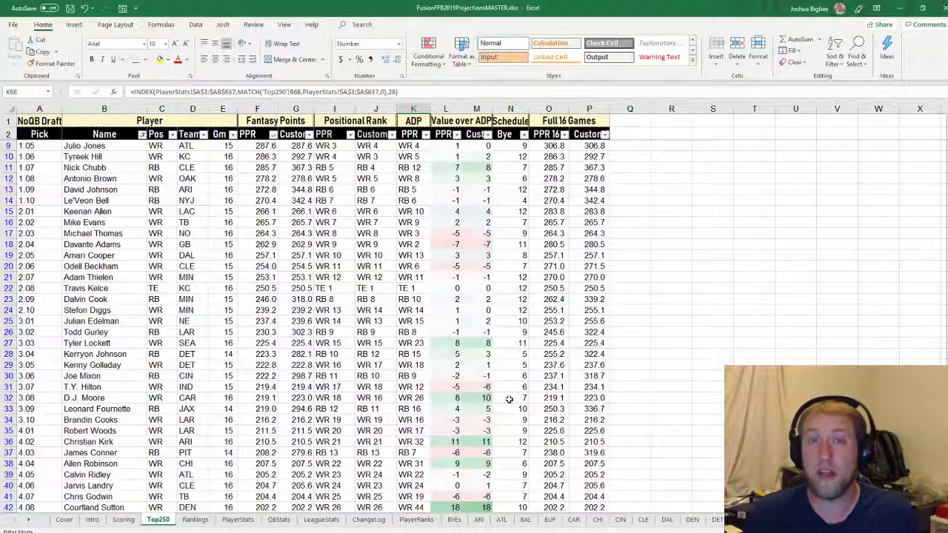
scroll(511, 390, "up", 2)
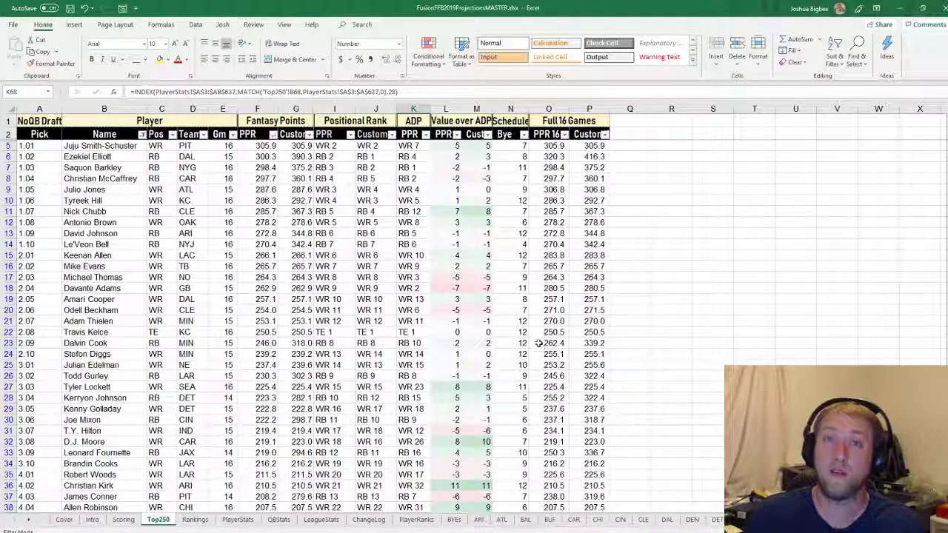
left_click(472, 313)
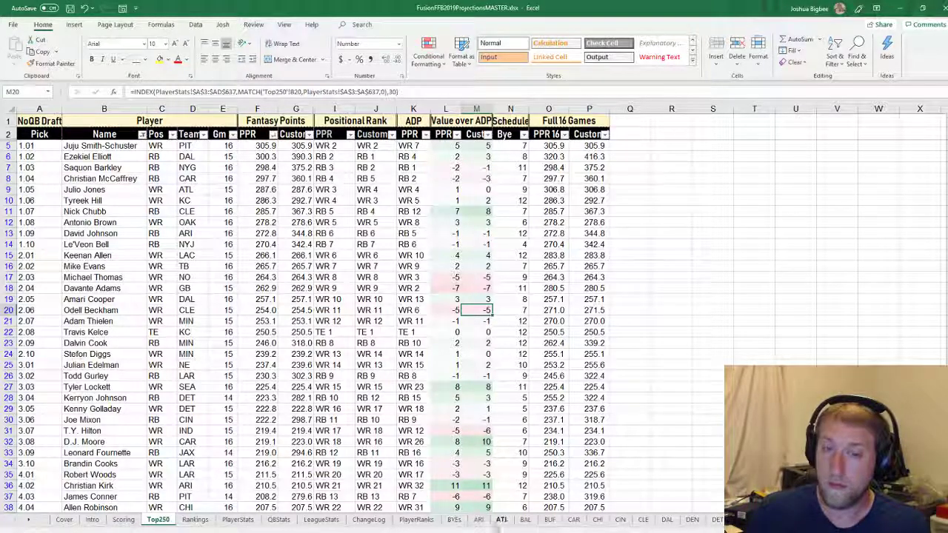
Open the Detroit Lions team projections sheet.
left_click(478, 519)
left_click(691, 519)
left_click(717, 520)
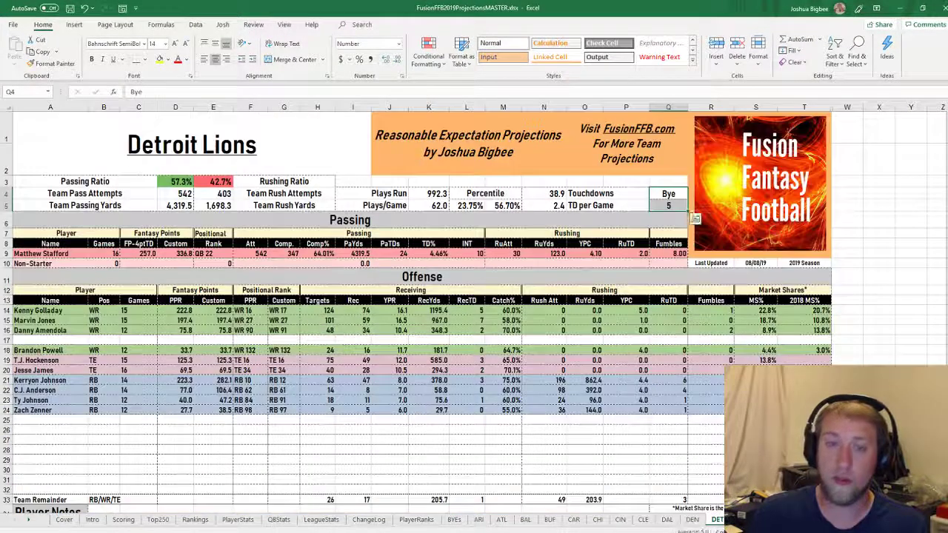
On LeagueStats, compare the league-wide plays, passes, rushes and offensive TDs across Projected 2019, 2018 and 2017.
left_click(310, 521)
scroll(202, 208, "up", 2)
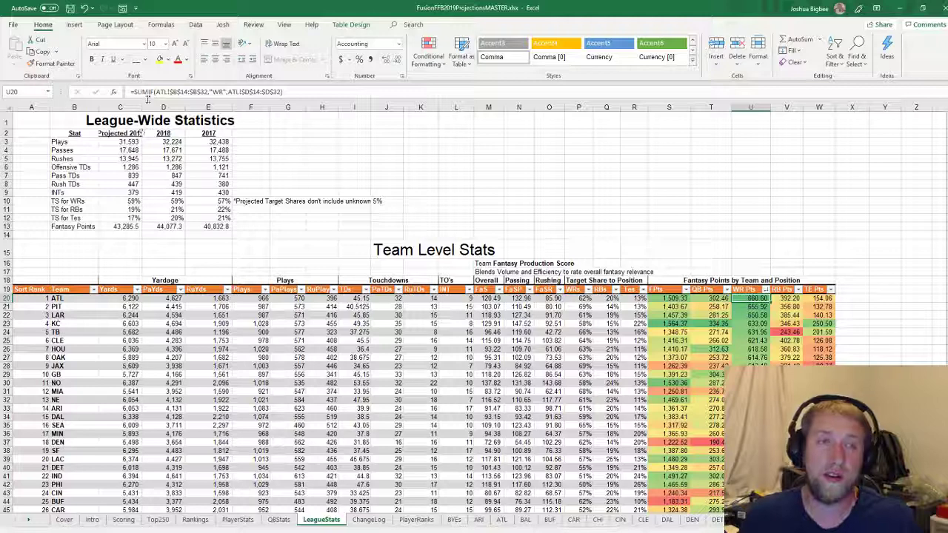
left_click_drag(142, 105, 147, 105)
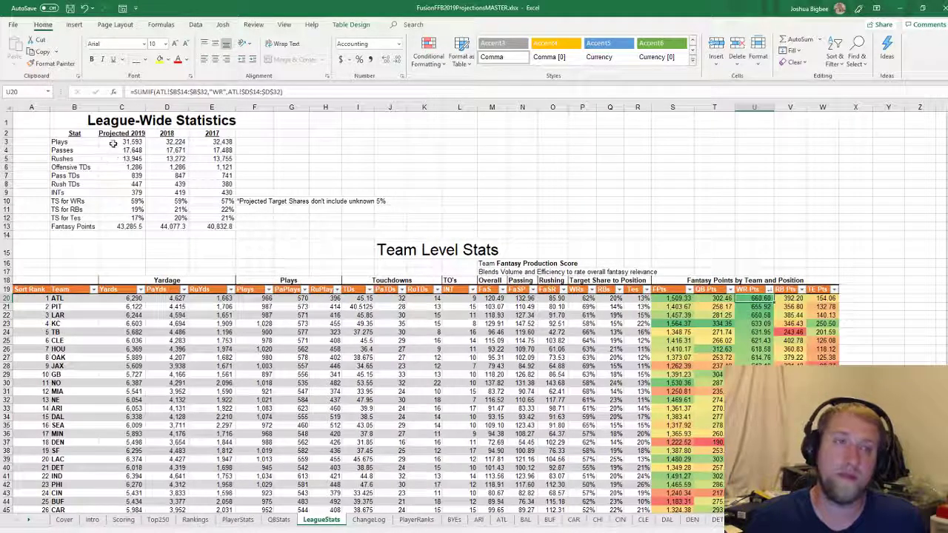
left_click(200, 143)
mouse_move(200, 143)
left_mouse_down()
mouse_move(132, 144)
mouse_move(213, 150)
left_mouse_up()
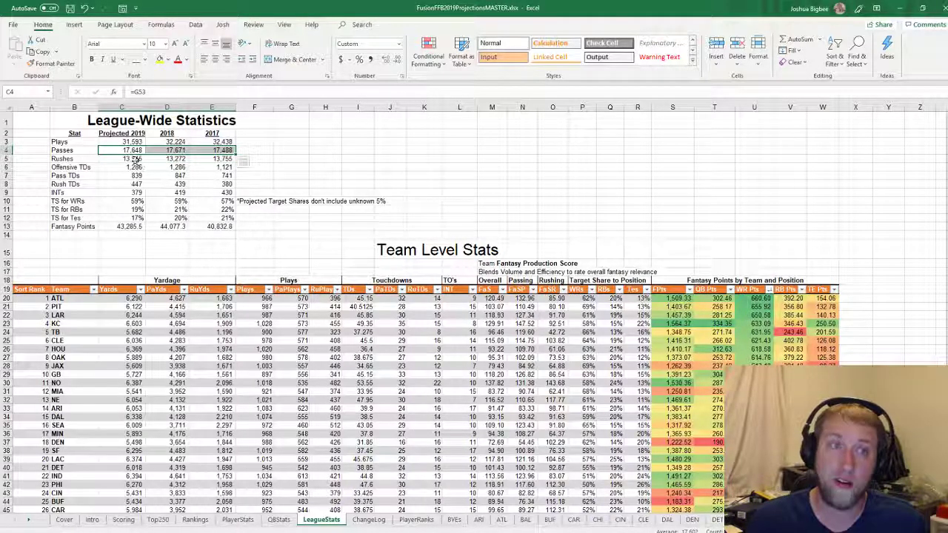
left_click_drag(126, 158, 213, 159)
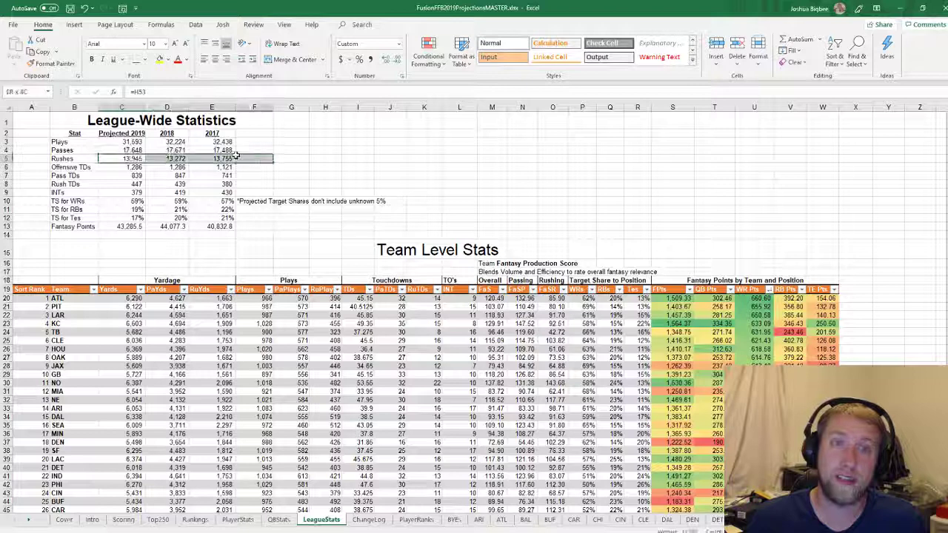
left_click_drag(126, 167, 211, 168)
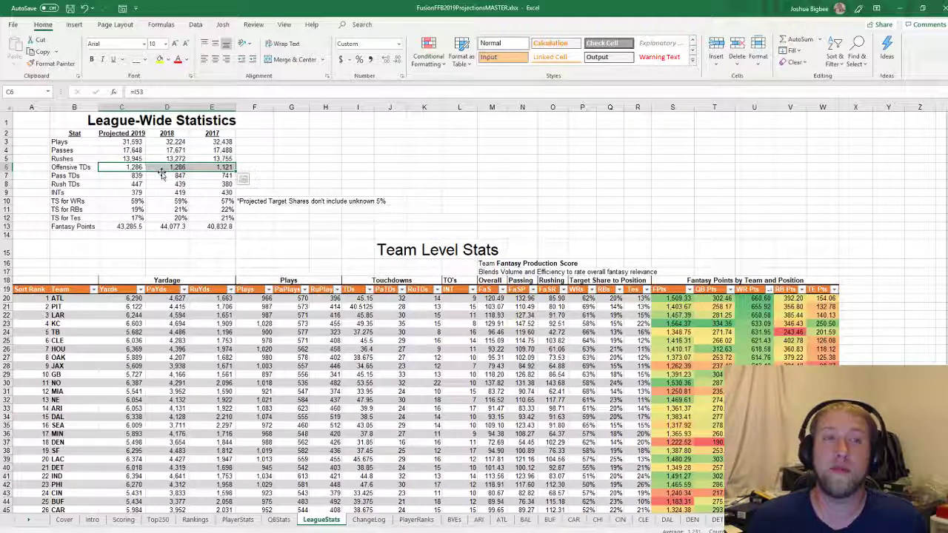
left_click(167, 166)
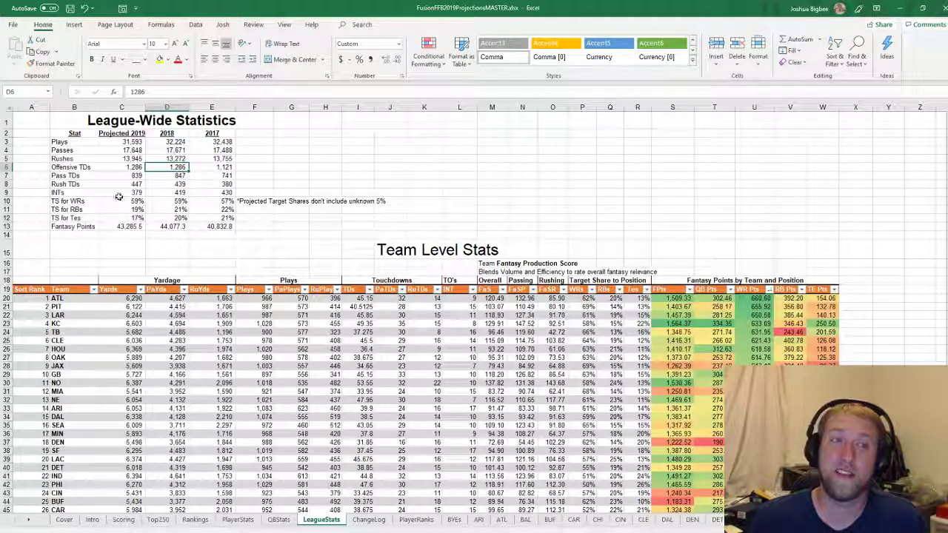
Compare the league-wide pass TDs, rush TDs, INTs and positional target shares across the three seasons.
left_click_drag(130, 177, 212, 194)
left_click(203, 186)
left_click(136, 194)
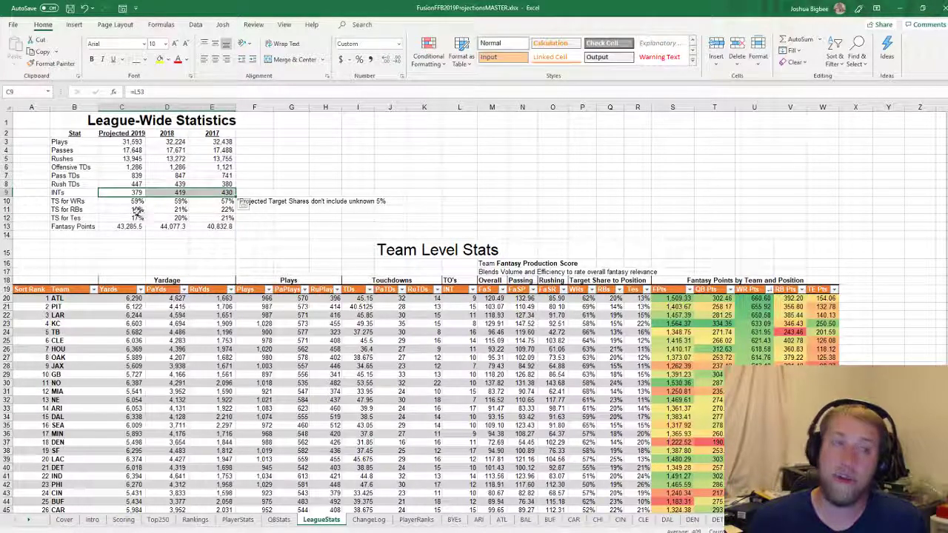
left_click_drag(138, 202, 214, 201)
left_click(169, 217)
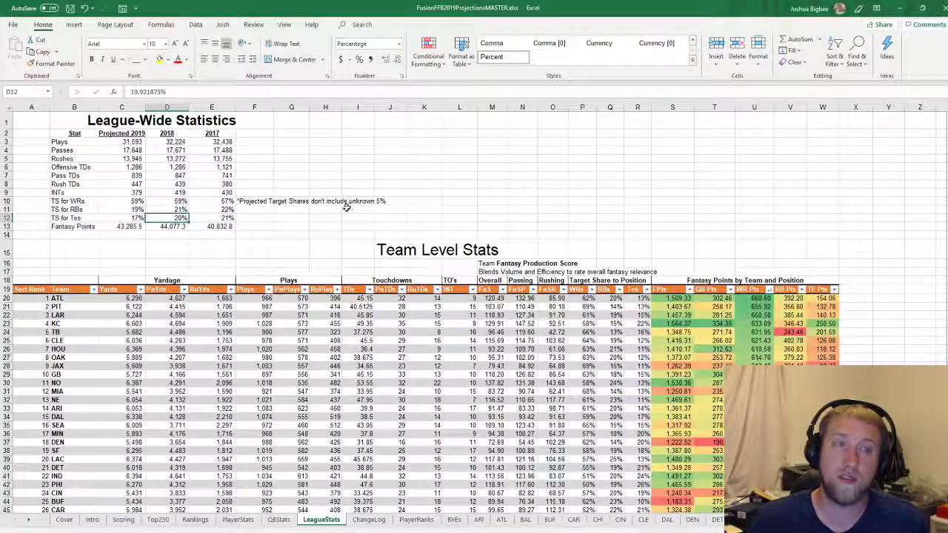
left_click(263, 219)
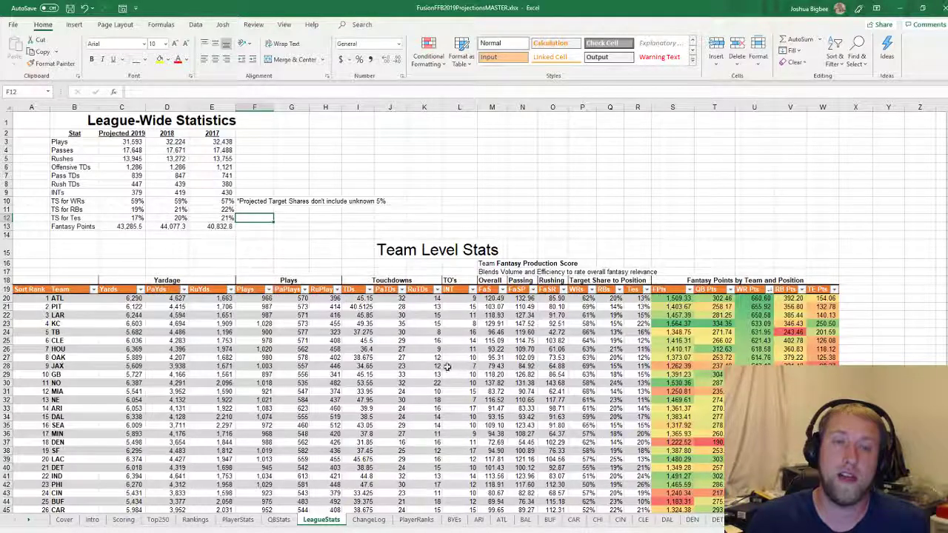
Sort the Team Level Stats table by overall Fantasy Production Score (FaS), largest to smallest.
scroll(446, 365, "down", 4)
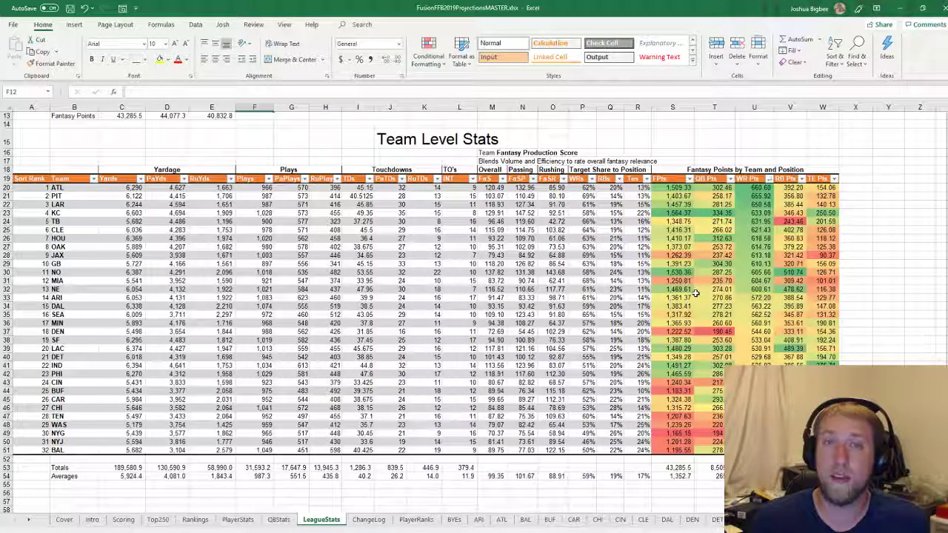
left_click(754, 195)
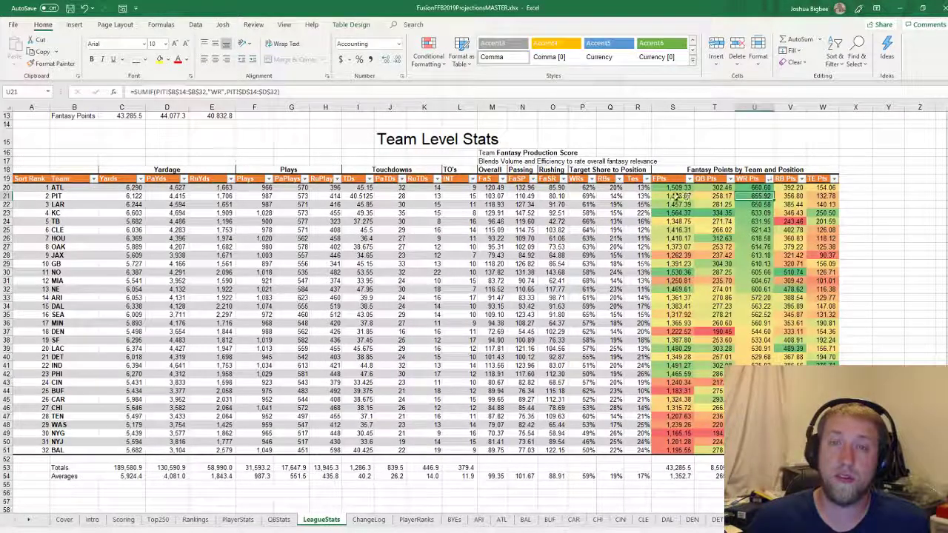
left_click(504, 179)
left_click(470, 199)
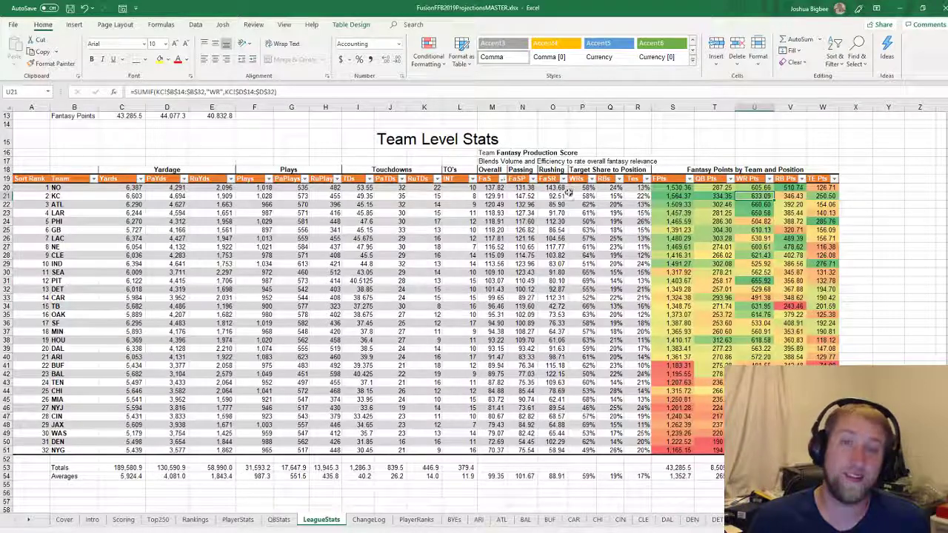
Sort the teams by passing score (FaSP), largest to smallest, and compare Kansas City's score with Atlanta's and Detroit's.
left_click(534, 179)
left_click(522, 201)
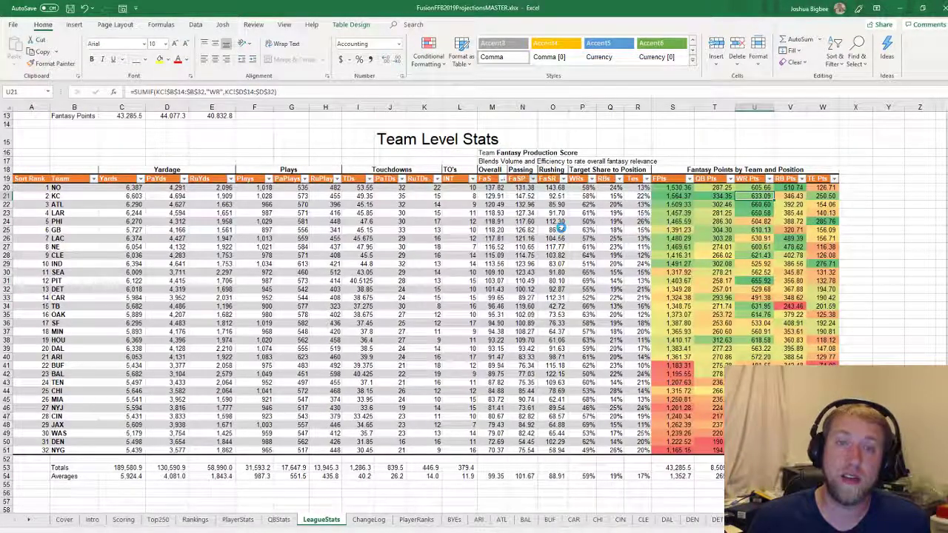
left_click(524, 188)
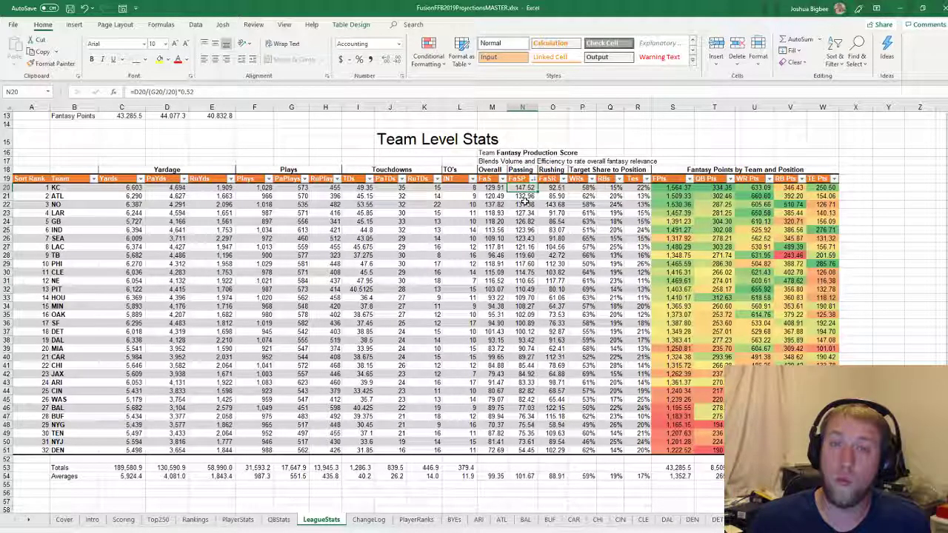
left_click(532, 199)
left_click(521, 187)
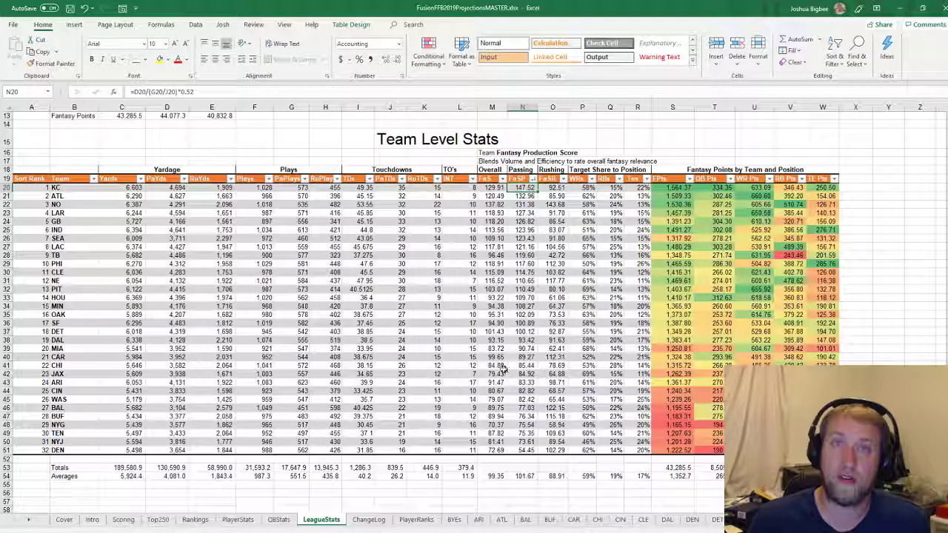
left_click(526, 332)
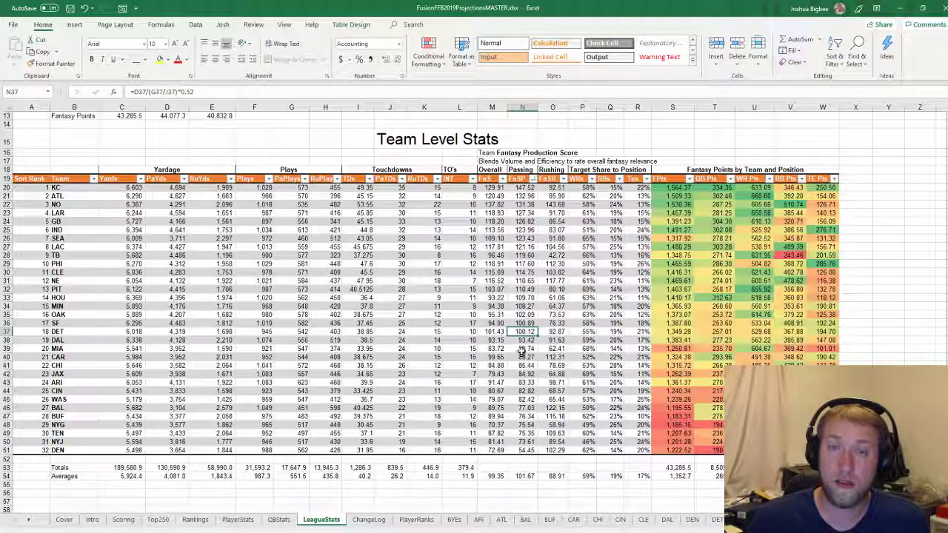
left_click(522, 188)
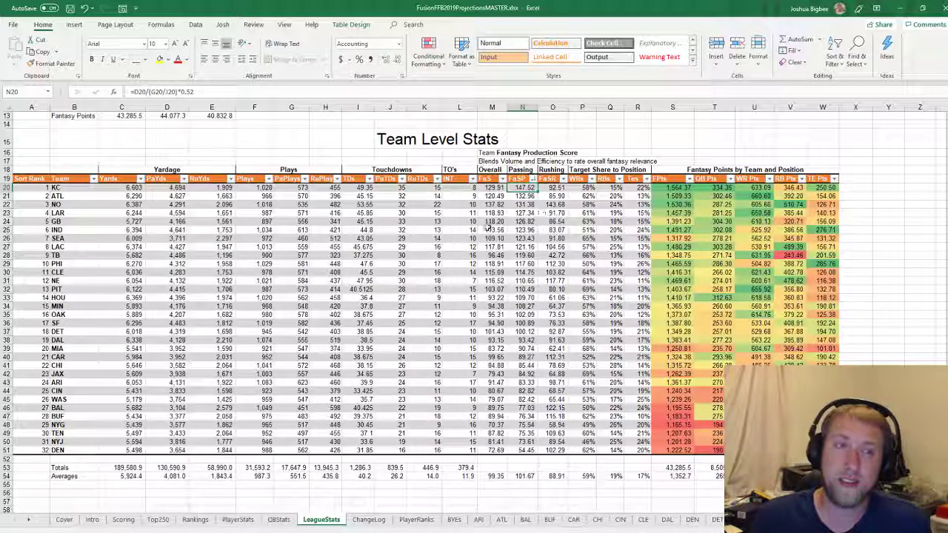
Review the ranked team list against Green Bay's overall score, all teams' FPts and Atlanta's passing score.
left_click_drag(74, 191, 74, 450)
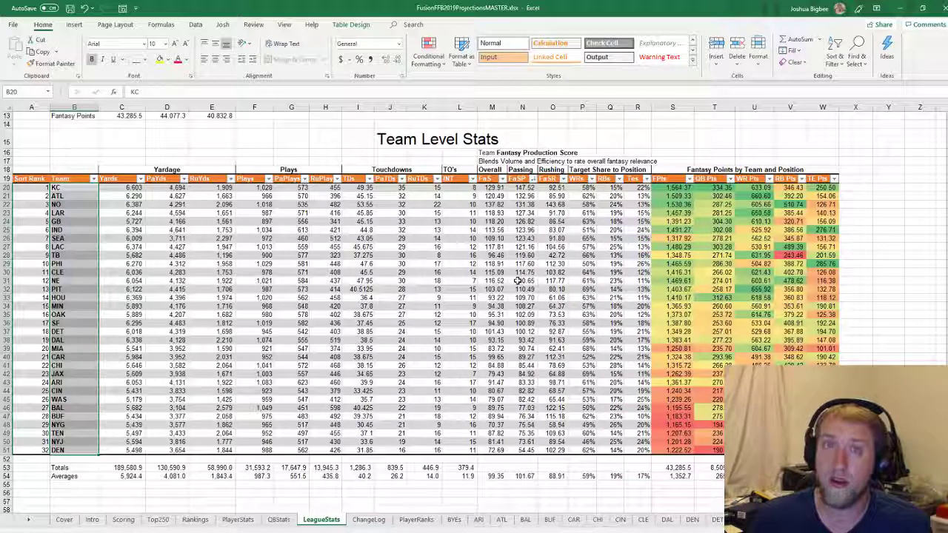
left_click(500, 223)
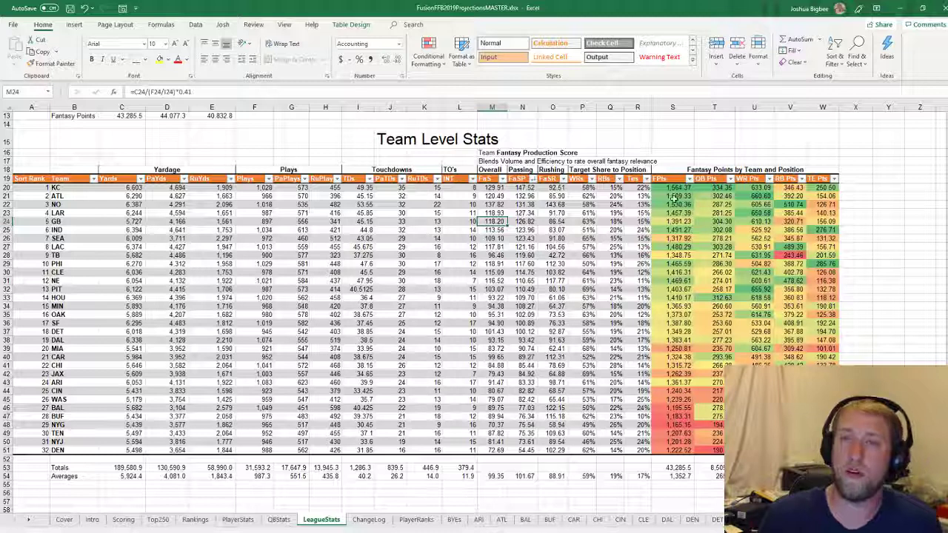
left_click_drag(673, 191, 668, 455)
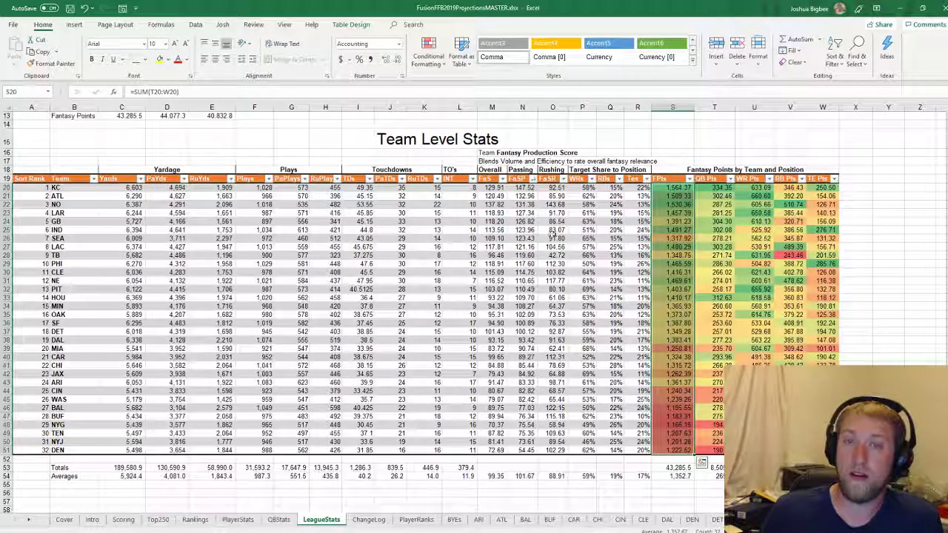
left_click(529, 196)
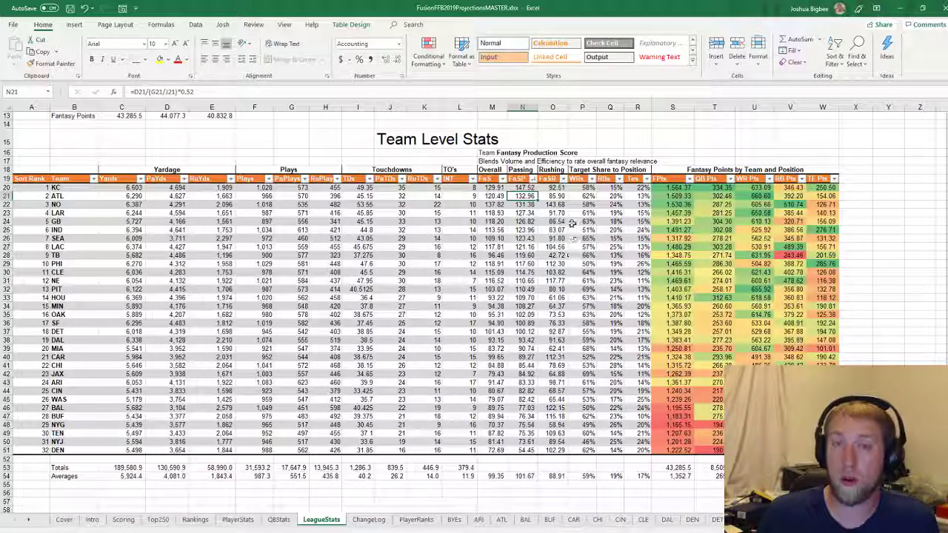
Rank the teams by rushing score (FaSR), largest to smallest, and return to the descending passing score (FaSP) order.
left_click(562, 180)
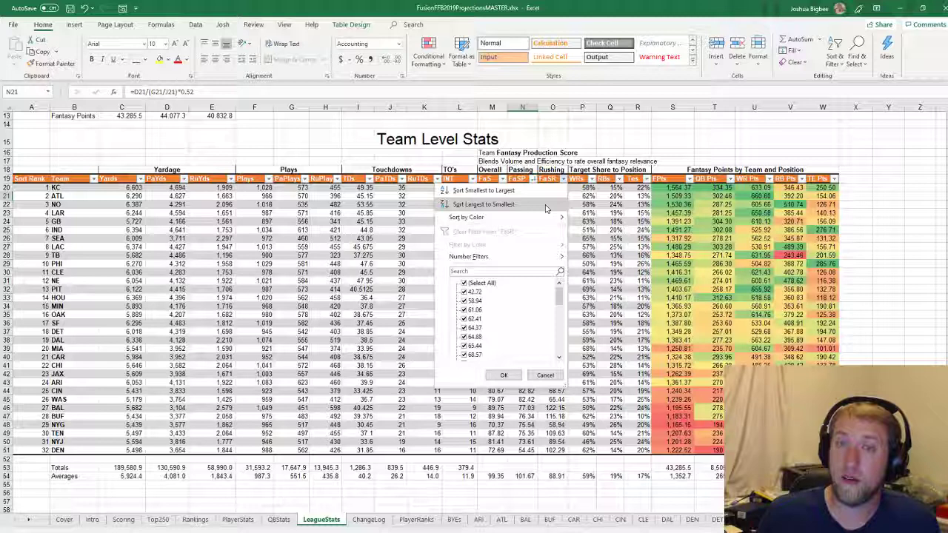
key("Escape")
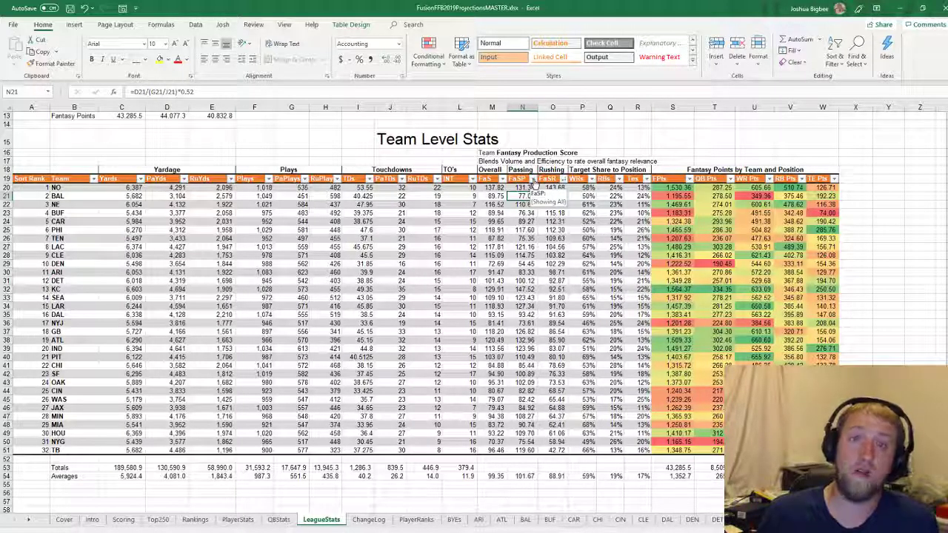
left_click(532, 182)
left_click(511, 208)
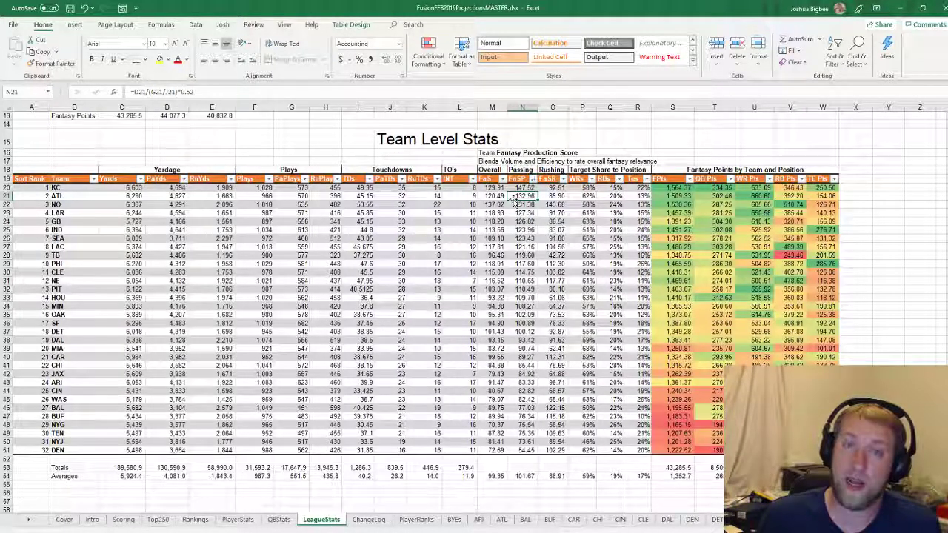
left_click(522, 187)
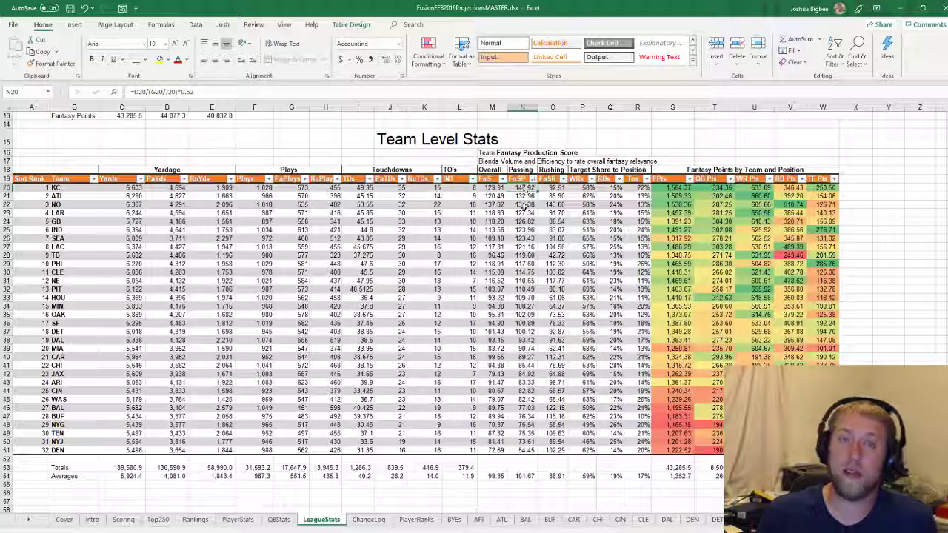
Sort the teams by overall score (FaS), largest to smallest, and check the scores of New Orleans and Atlanta.
left_click(502, 180)
left_click(481, 205)
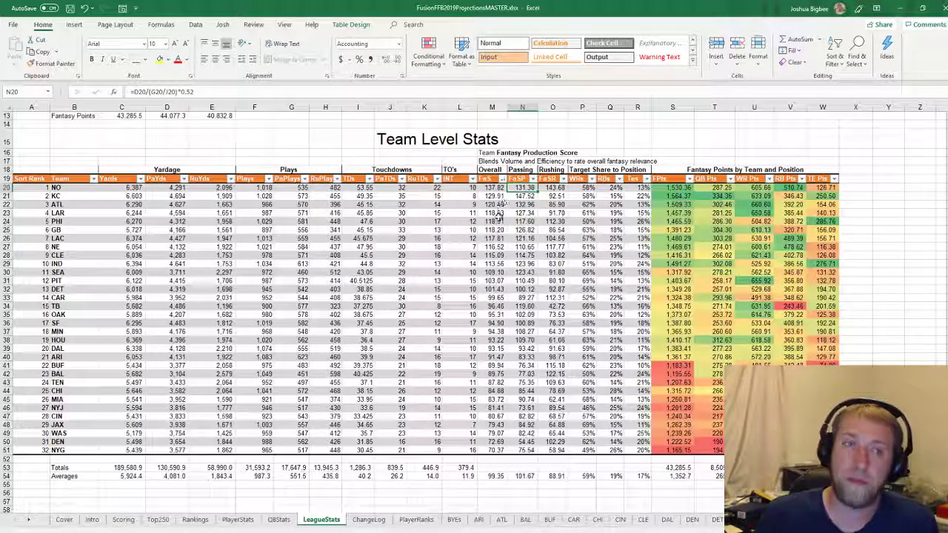
left_click(487, 188)
left_click(493, 204)
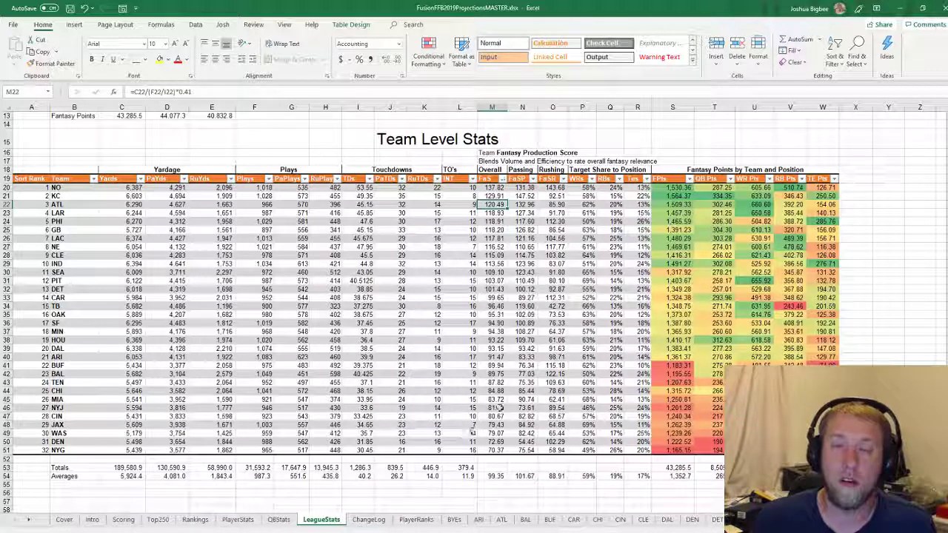
Open the PlayerStats sheet.
left_click(238, 519)
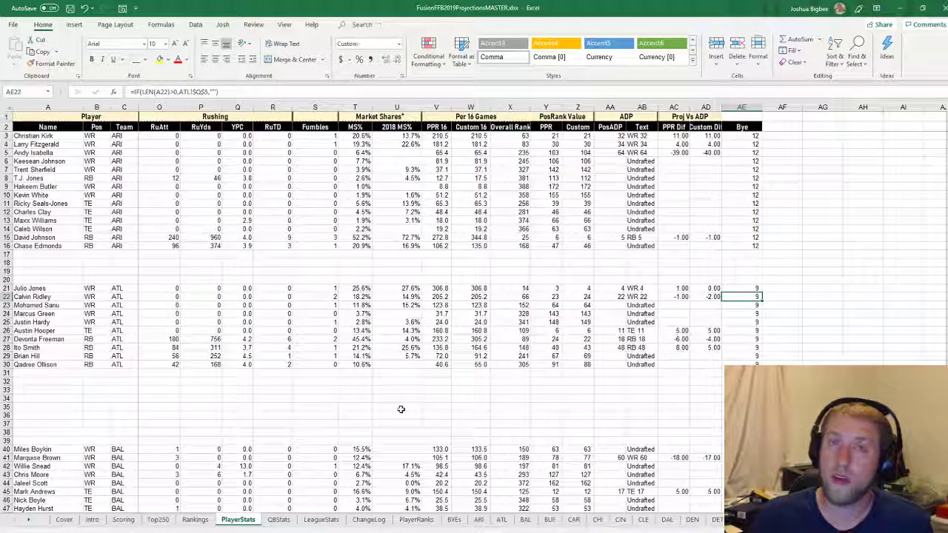